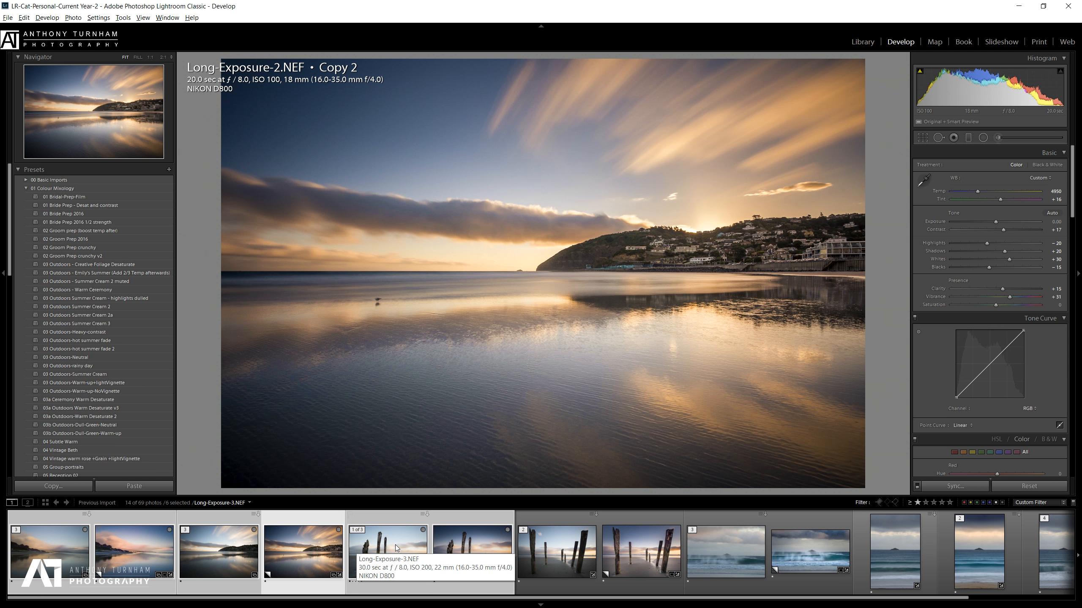
Review the Long-Exposure-3 Copy 2, then open the original Long-Exposure-1.NEF for developing.
left_click(463, 560)
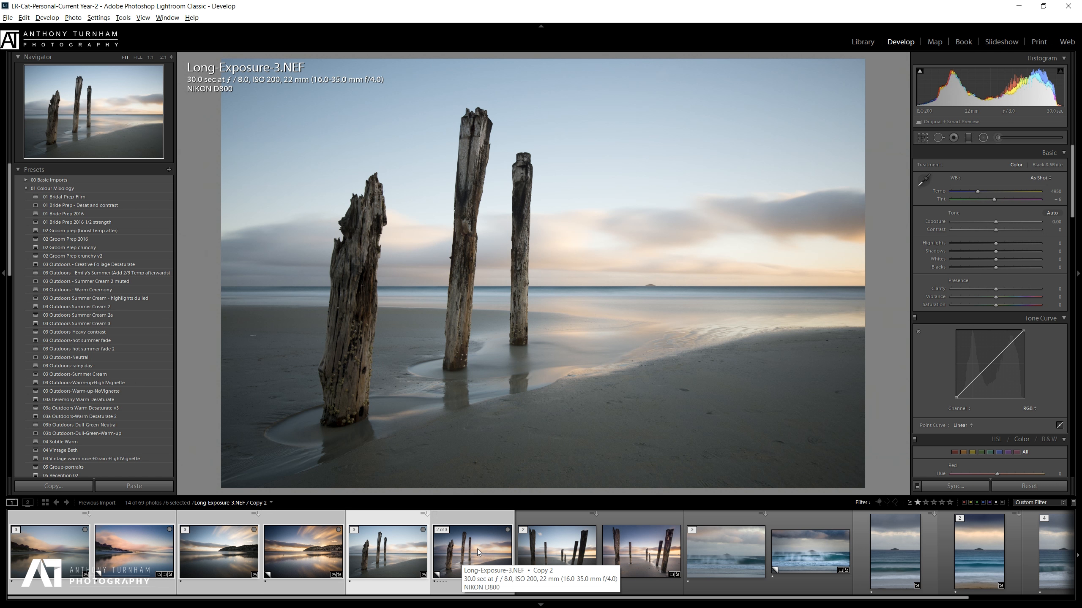
left_click(476, 550)
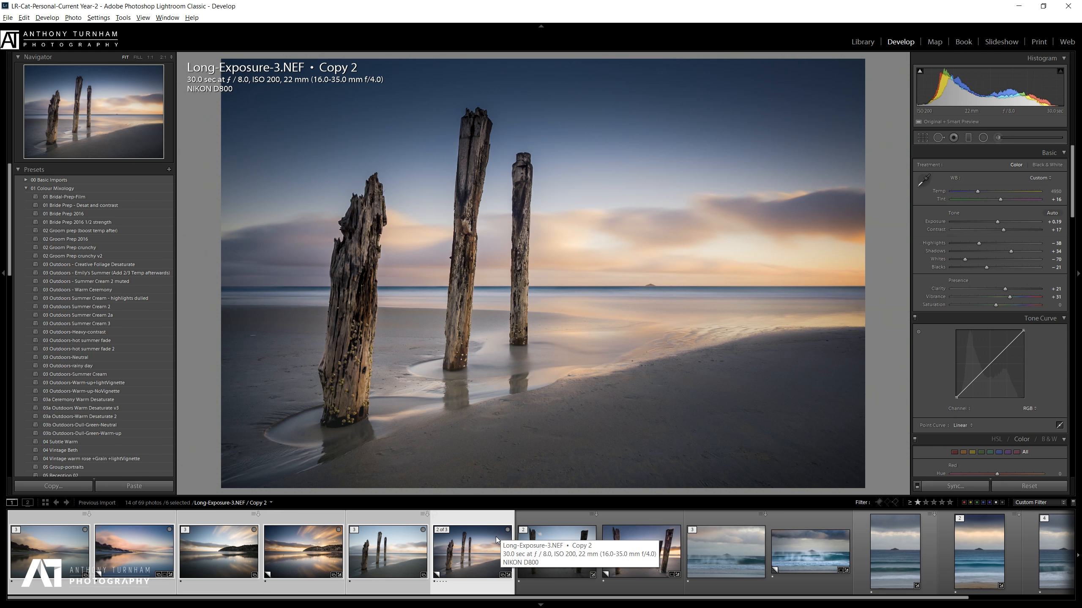
left_click(50, 559)
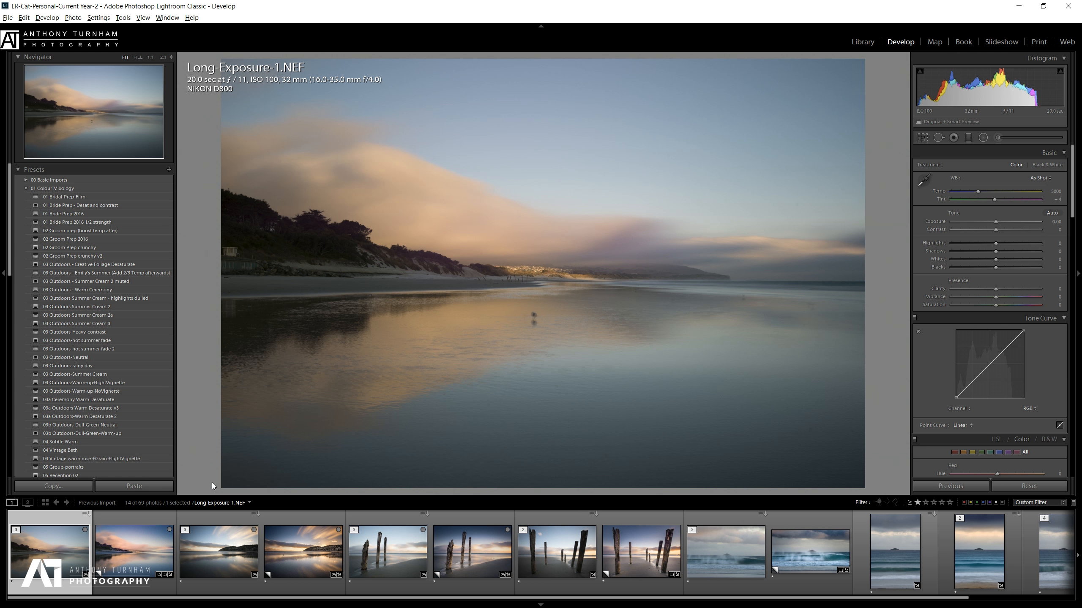
With Spot Removal at 1:1, heal the bird and its reflection using cleaner water as source.
left_click(128, 543)
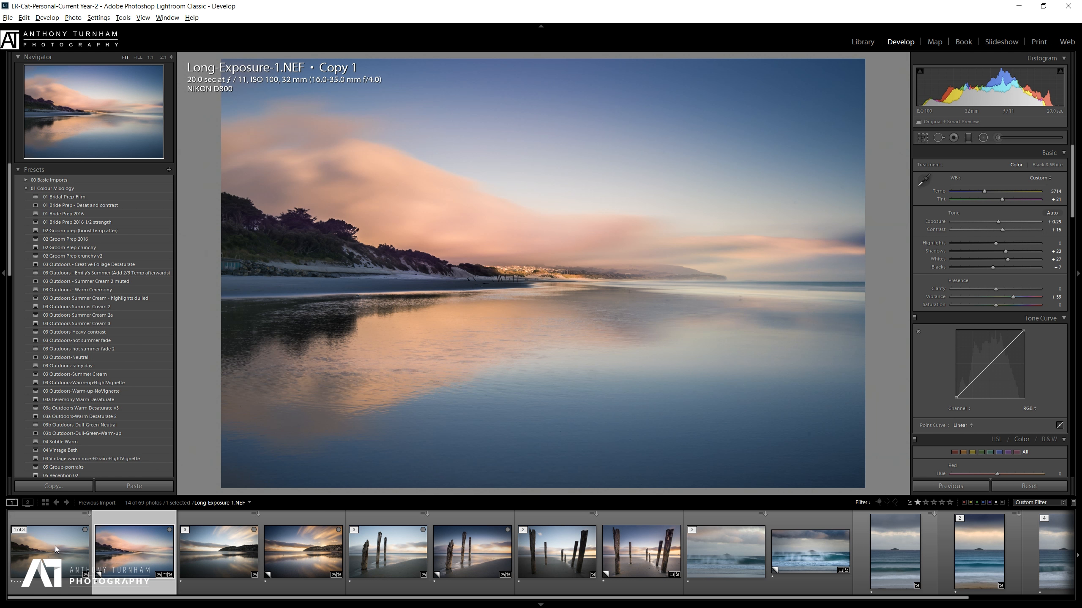
left_click(46, 551)
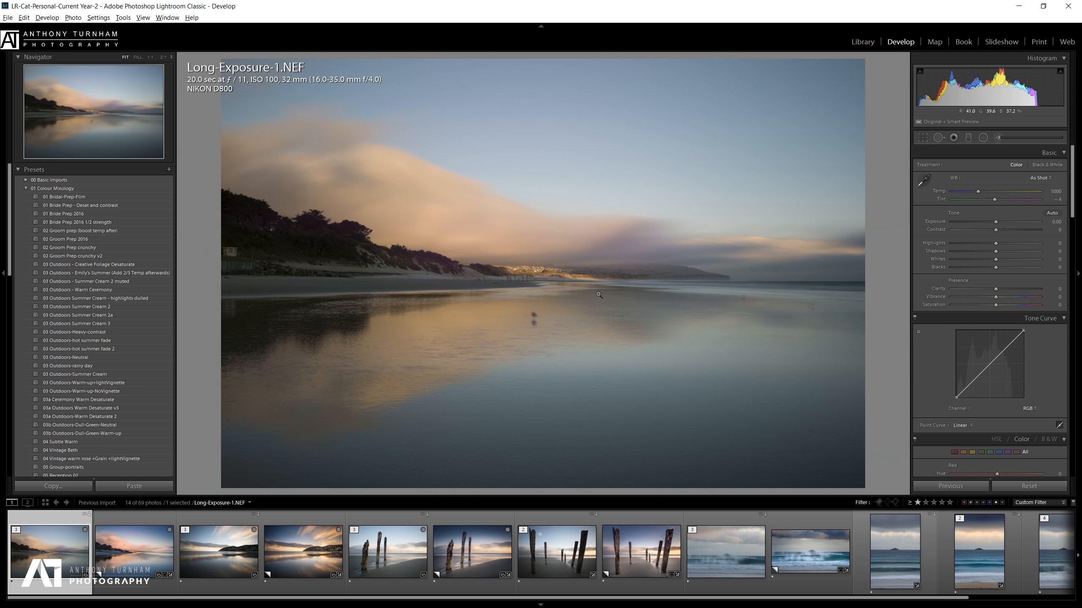
left_click(939, 138)
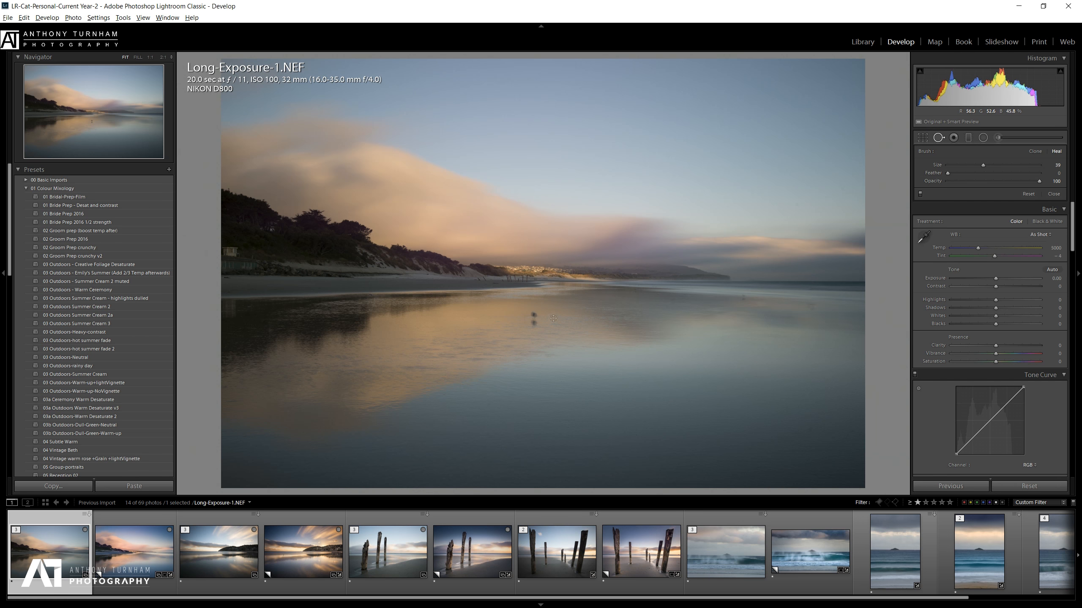
key("z")
left_click_drag(674, 392, 514, 54)
mouse_move(799, 277)
left_mouse_down()
mouse_move(520, 130)
mouse_move(423, 181)
left_mouse_up()
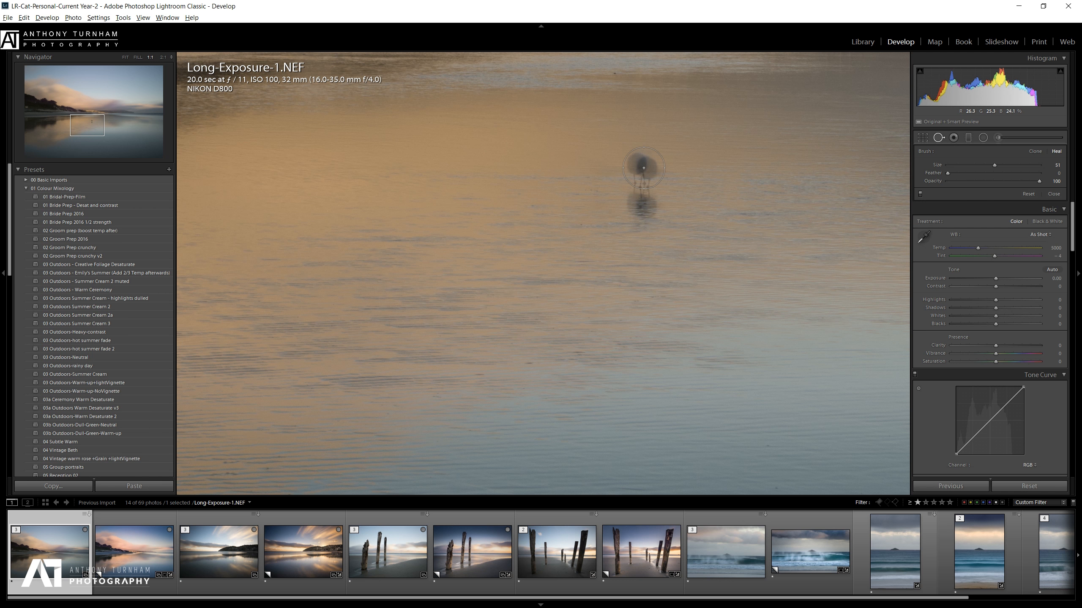
left_click_drag(641, 164, 641, 204)
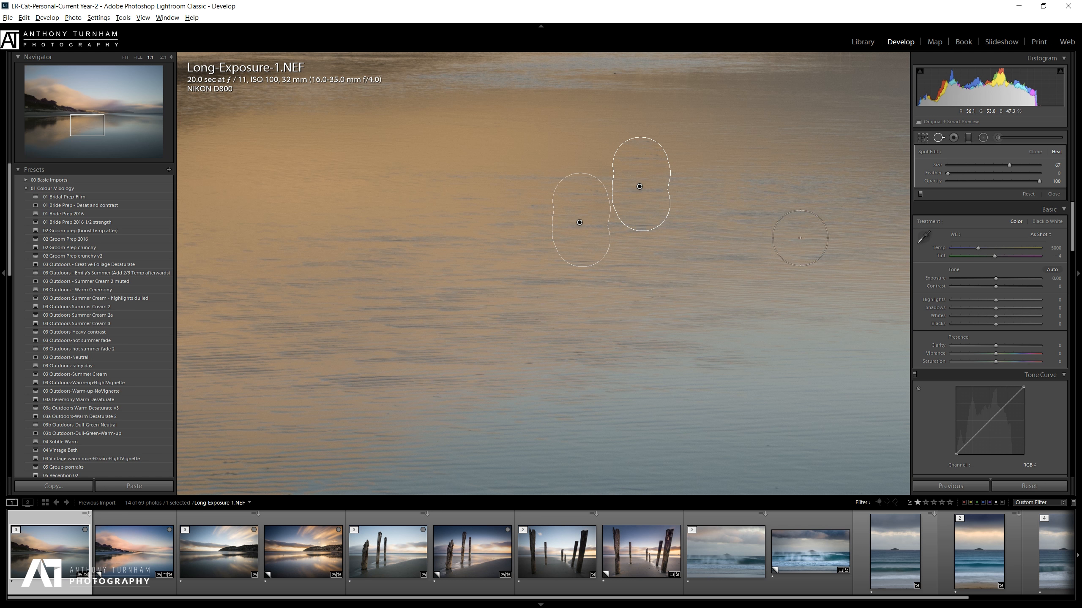
mouse_move(579, 223)
left_mouse_down()
mouse_move(509, 193)
mouse_move(519, 183)
left_mouse_up()
Heal a small spot near the distant waterline, trying Clone before keeping Heal, then fit the view.
key("z")
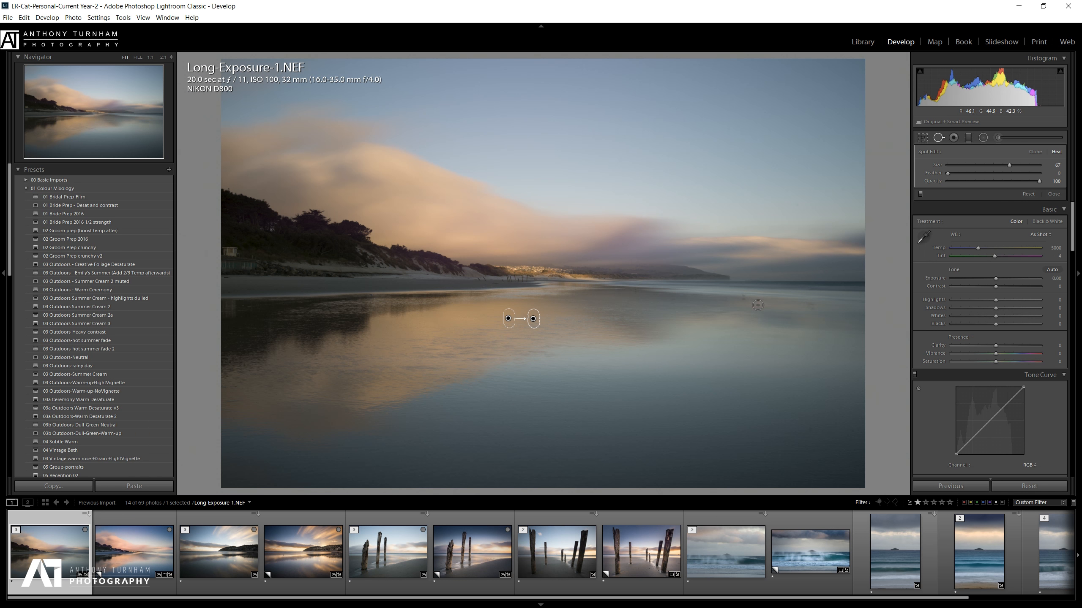
key("z")
left_click_drag(778, 321, 278, 360)
left_click_drag(704, 203, 632, 392)
left_click_drag(702, 353, 268, 235)
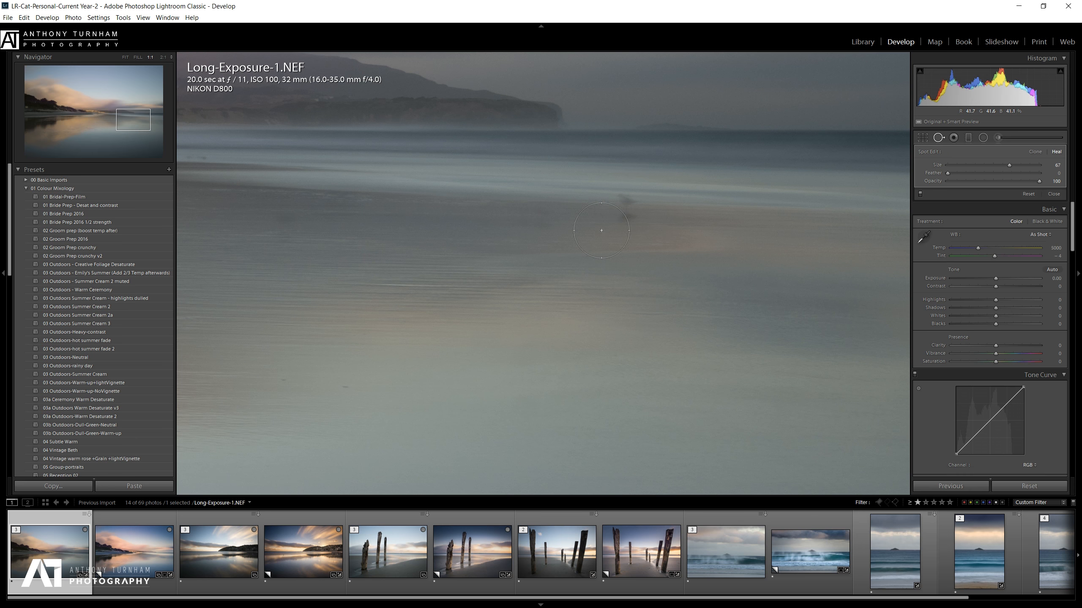
left_click_drag(599, 232, 343, 279)
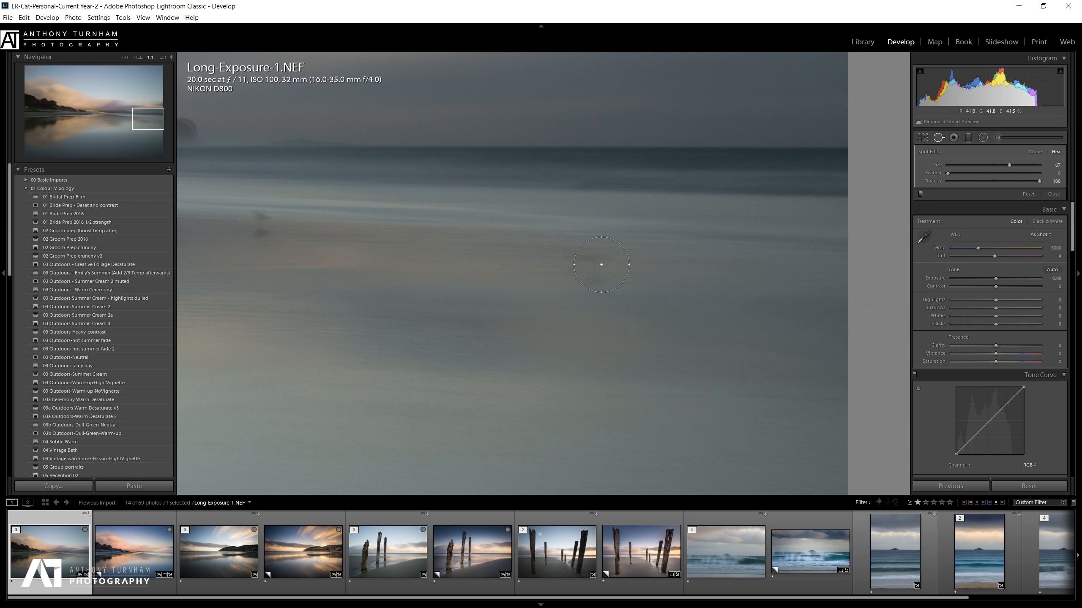
left_click_drag(566, 263, 599, 265)
mouse_move(563, 414)
left_mouse_down()
mouse_move(551, 411)
mouse_move(560, 415)
mouse_move(669, 265)
mouse_move(690, 256)
mouse_move(490, 245)
mouse_move(482, 261)
left_mouse_up()
left_click(1039, 151)
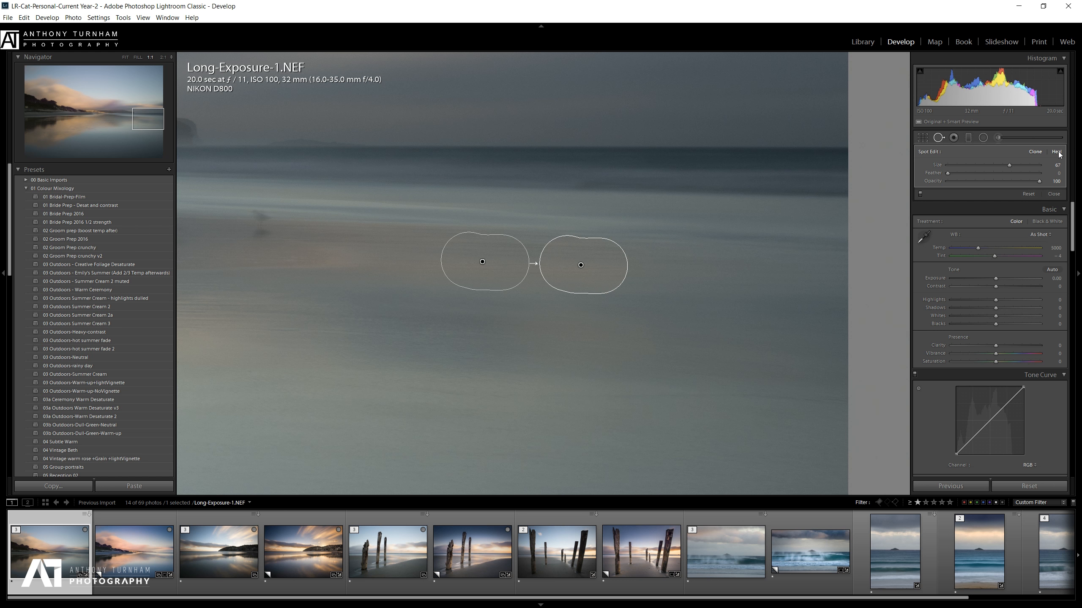
left_click(1058, 152)
key("z")
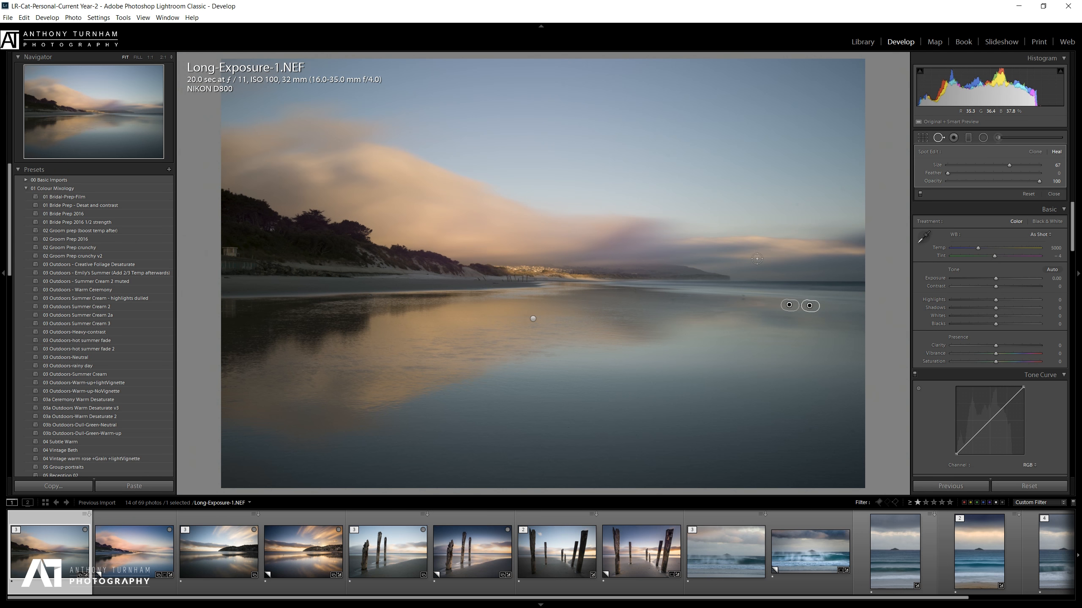
Set Temp 5714, Tint +14, Exposure +0.29, Contrast +15, Shadows +61, and hide the left presets panel.
left_click_drag(1072, 236, 1072, 238)
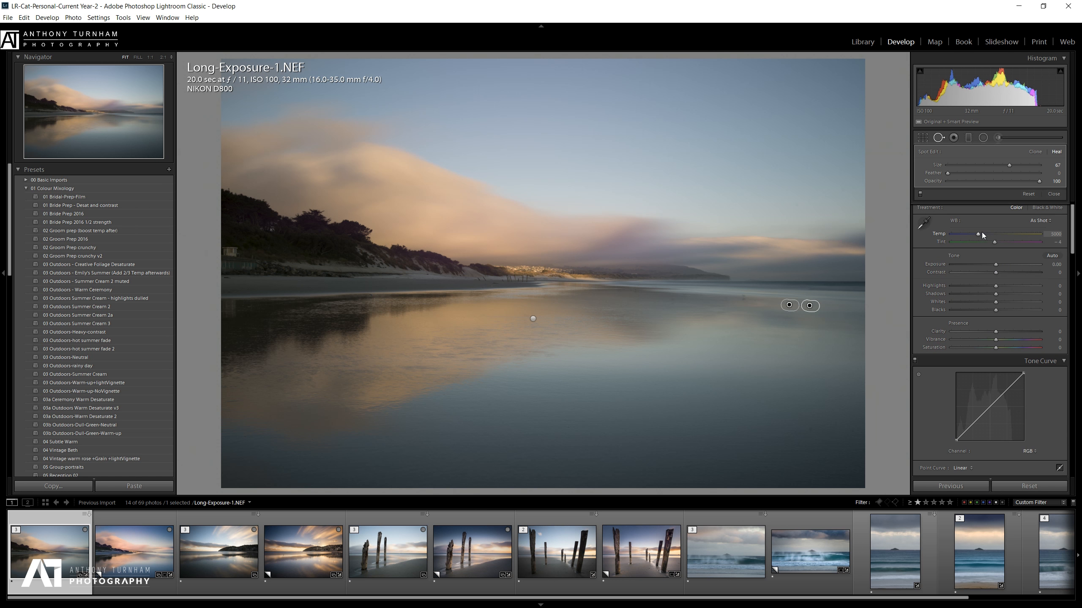
left_click_drag(982, 234, 1001, 243)
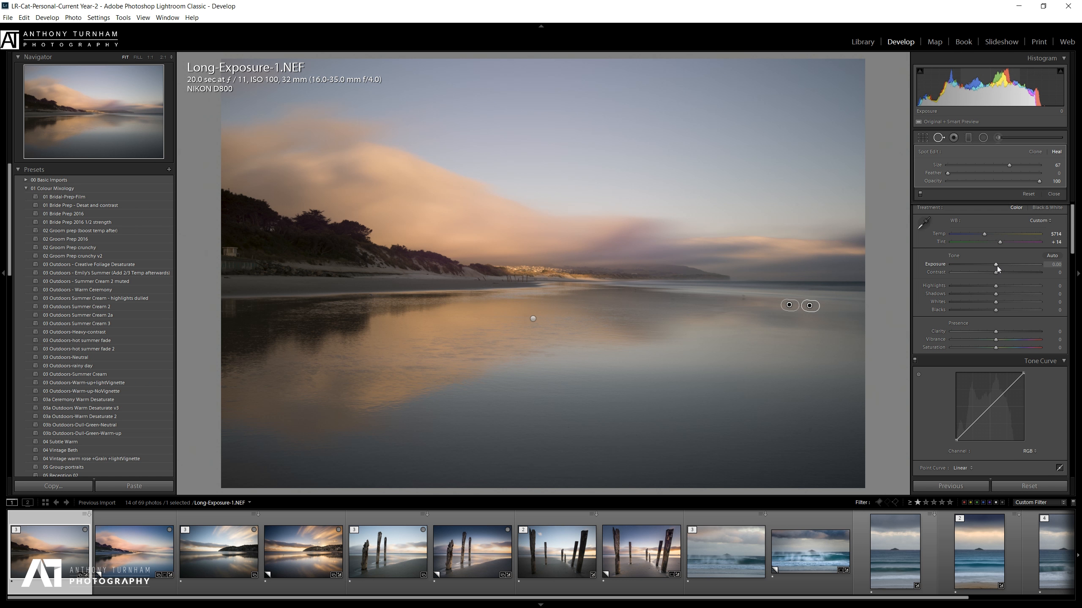
left_click_drag(997, 265, 999, 268)
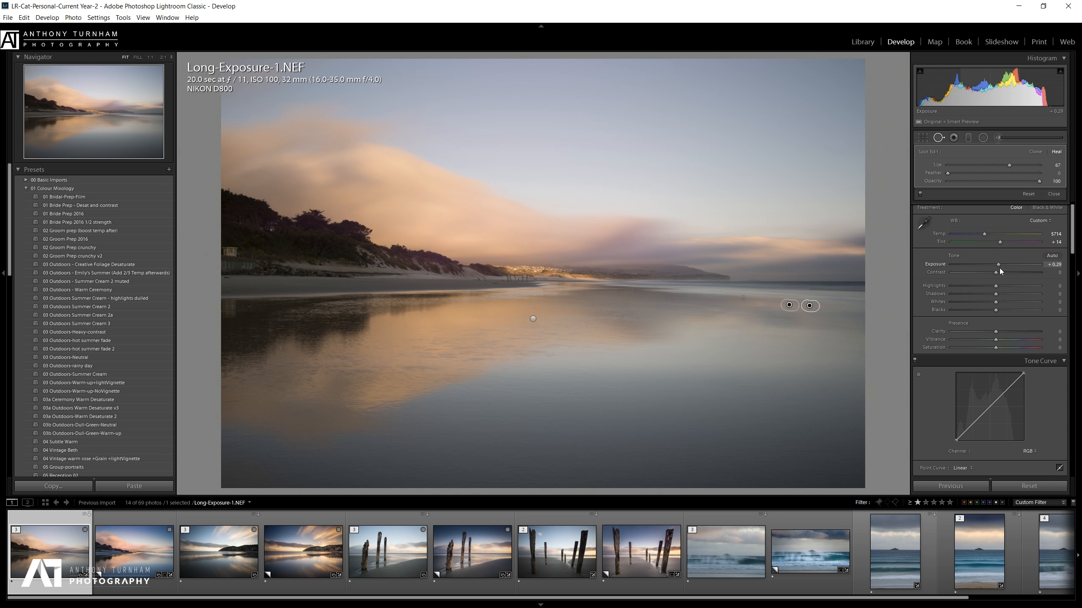
mouse_move(995, 272)
left_mouse_down()
mouse_move(1011, 277)
mouse_move(958, 271)
mouse_move(1004, 276)
left_mouse_up()
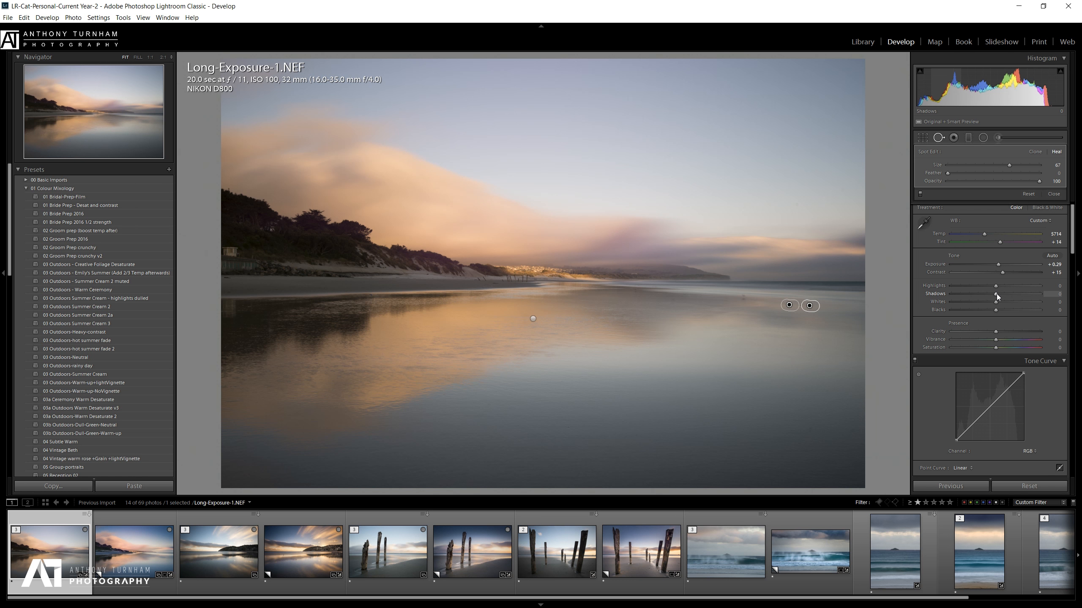
left_click_drag(1037, 299, 1009, 296)
mouse_move(1022, 299)
left_mouse_down()
mouse_move(1008, 300)
mouse_move(1046, 302)
mouse_move(1023, 301)
left_mouse_up()
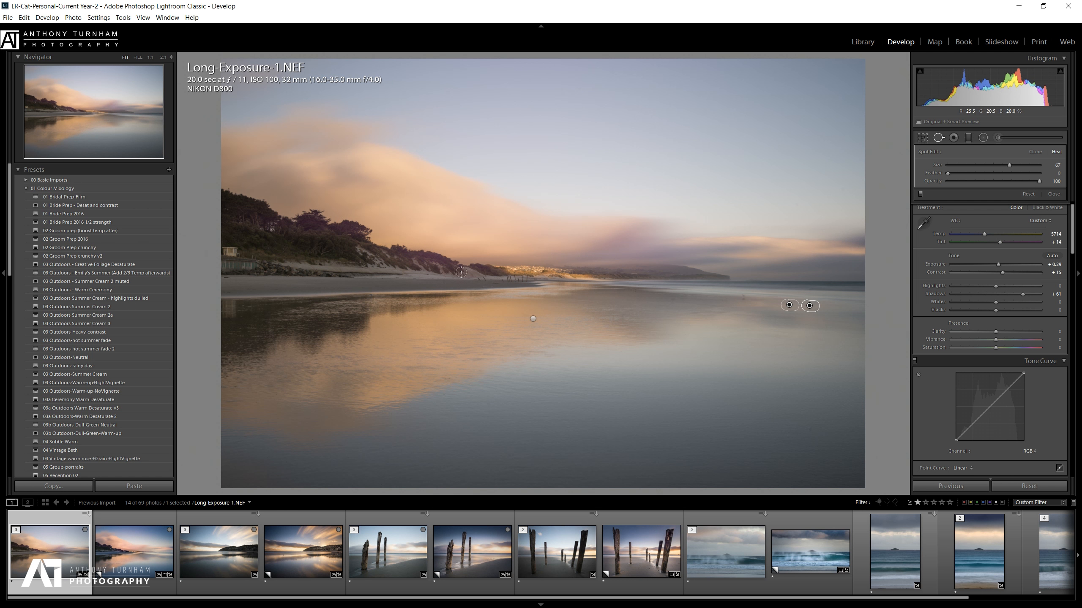
left_click(8, 147)
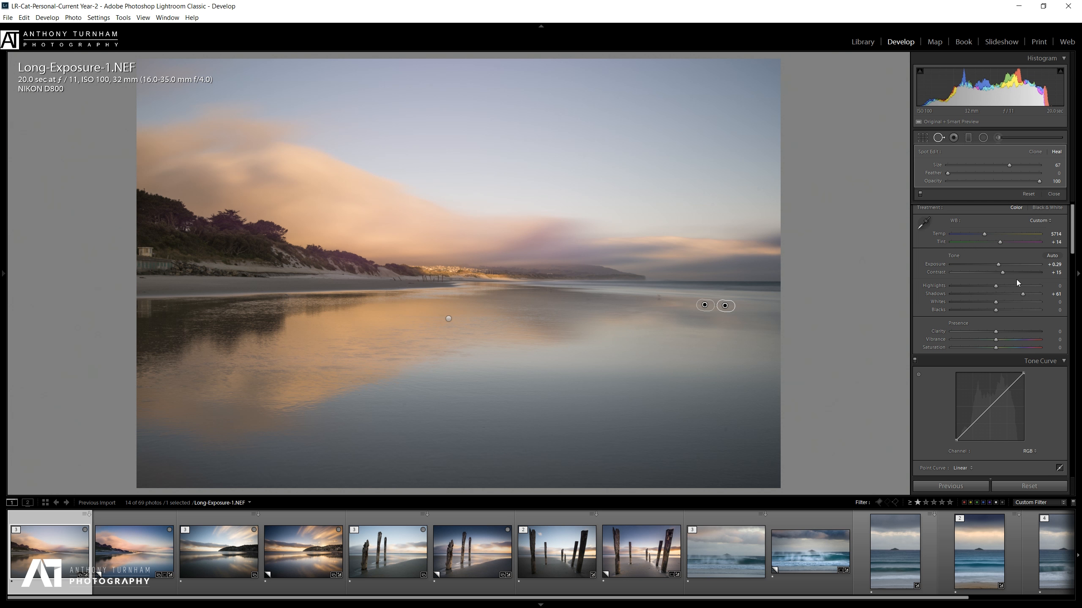
Hide the filmstrip and set Highlights −23, Whites +29, Blacks −20 and Vibrance +37.
left_click(541, 604)
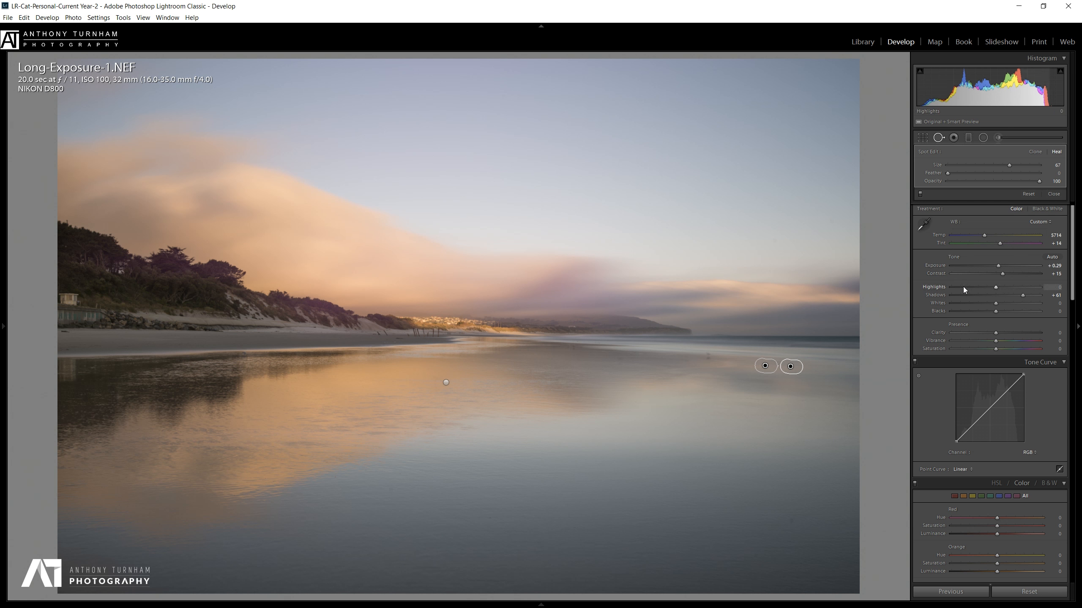
left_click_drag(977, 287, 1005, 307)
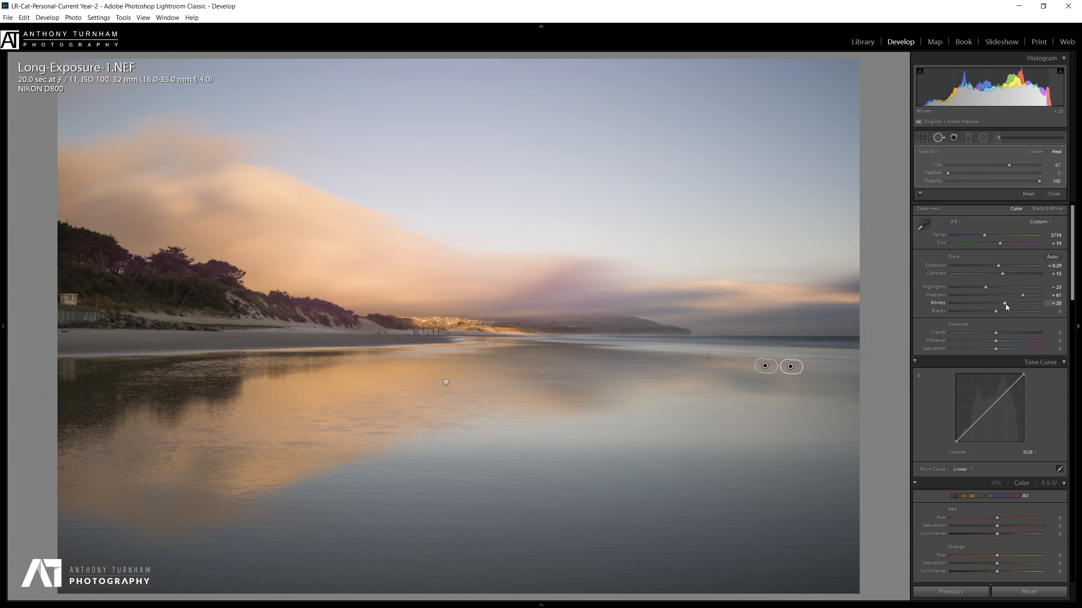
left_click_drag(1005, 303, 1002, 304)
mouse_move(1004, 305)
left_mouse_down()
mouse_move(1024, 310)
mouse_move(1009, 309)
left_mouse_up()
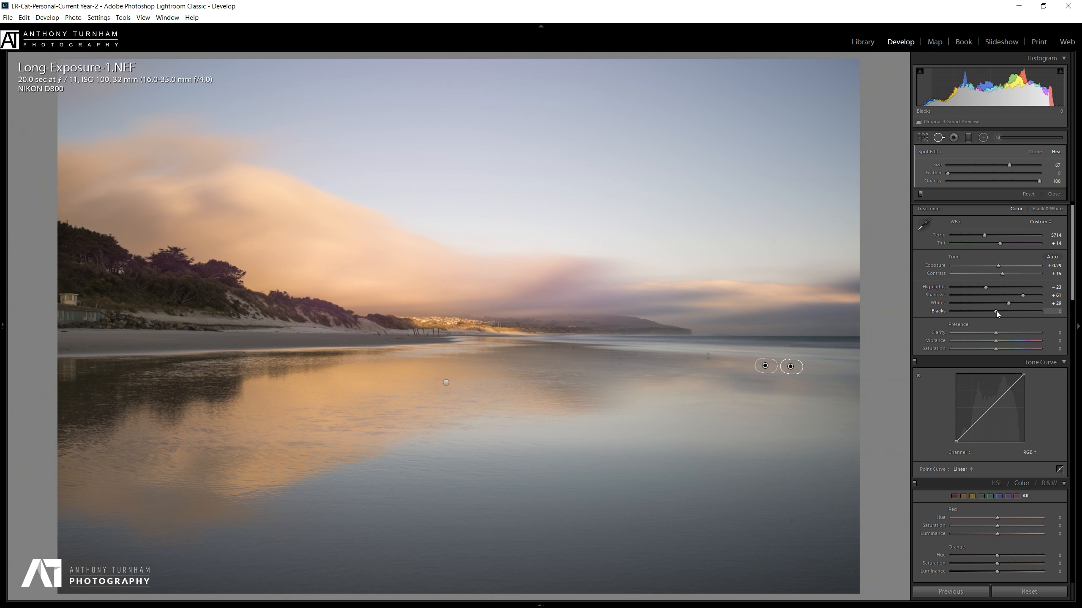
left_click_drag(996, 312, 987, 312)
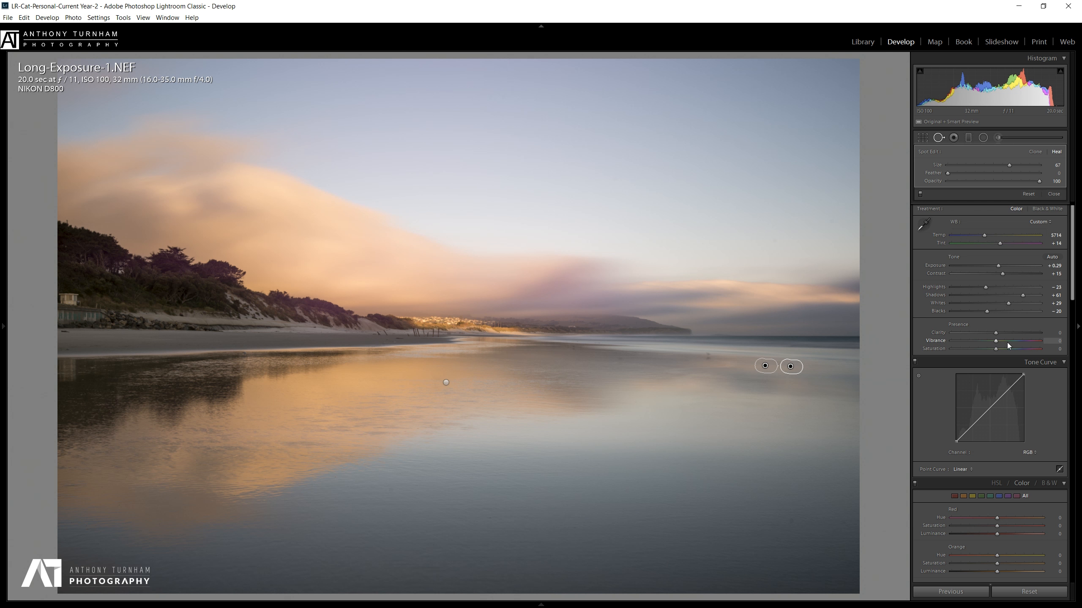
mouse_move(1007, 343)
left_mouse_down()
mouse_move(1024, 342)
mouse_move(967, 344)
mouse_move(1041, 347)
mouse_move(1008, 345)
left_mouse_up()
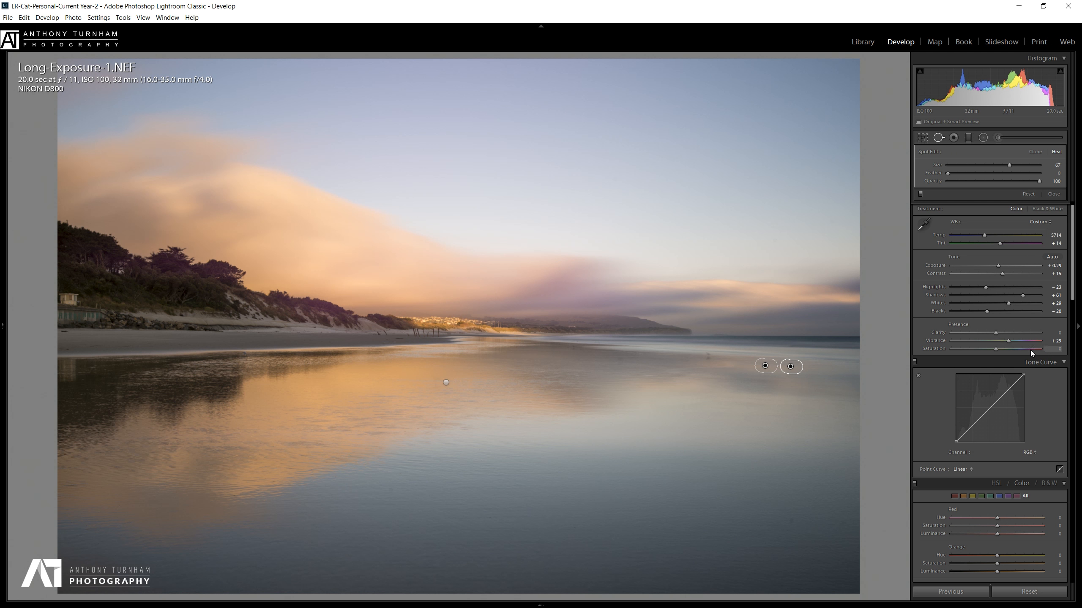
left_click_drag(1010, 341, 1012, 341)
Prepare a graduated filter at Exposure −1.18, draw it over the sky, then delete it.
left_click(972, 139)
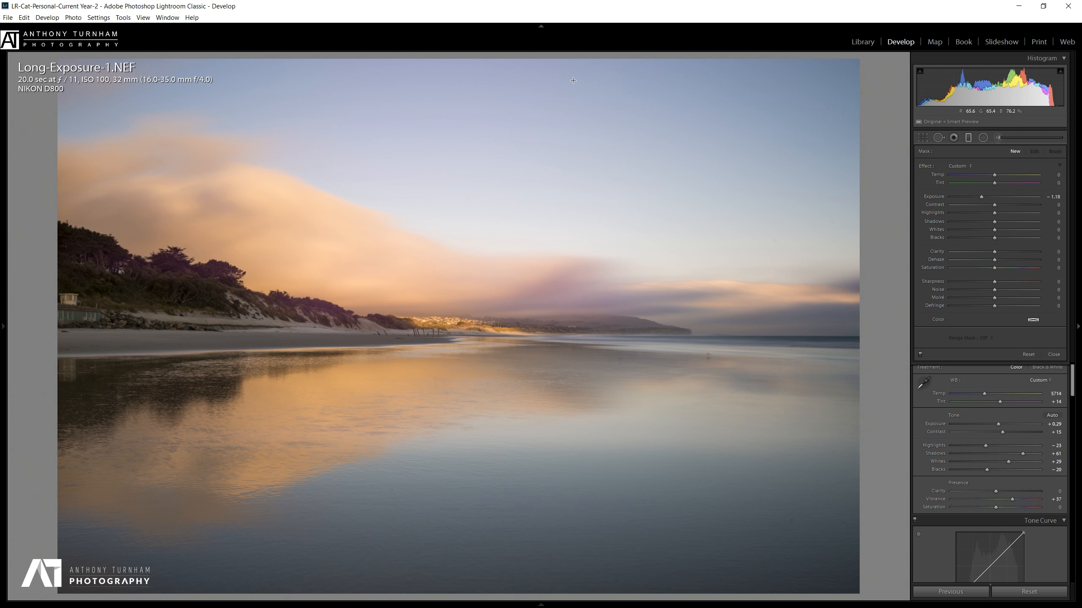
left_click(951, 446)
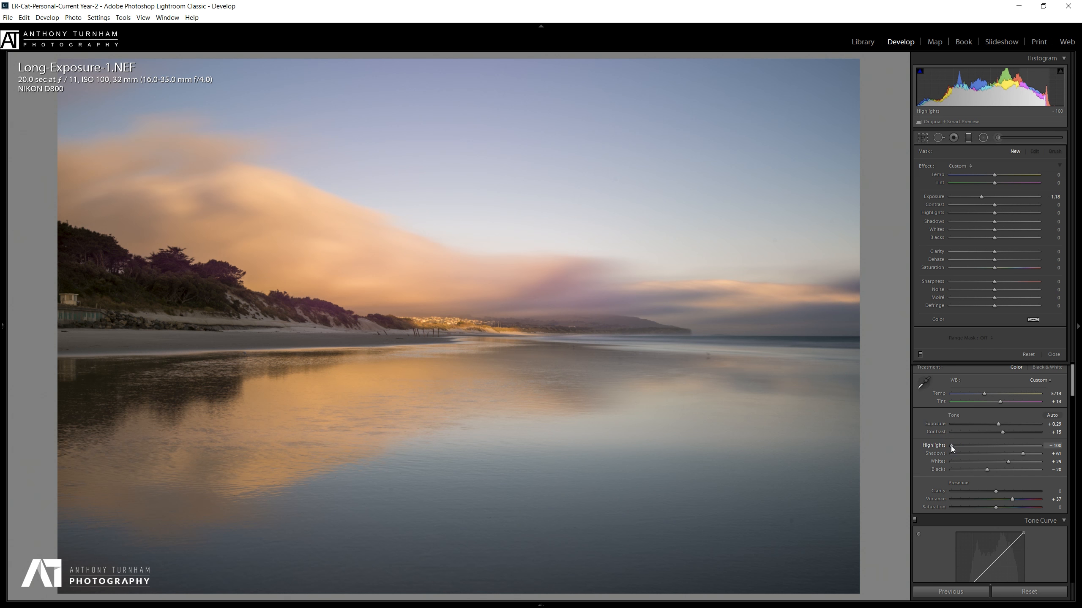
left_click_drag(951, 446, 986, 450)
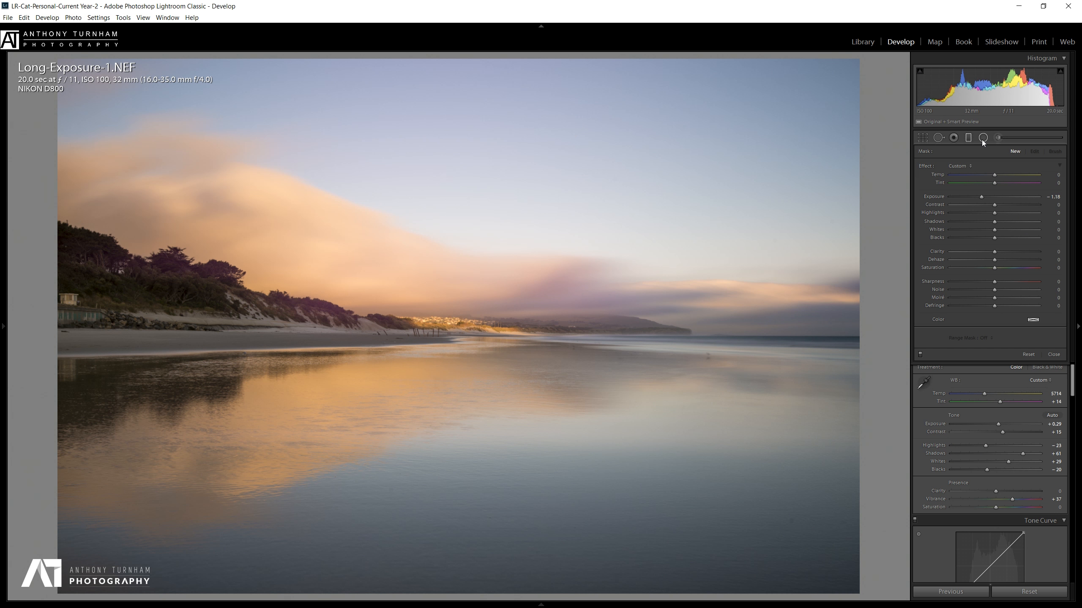
left_click_drag(582, 136, 568, 373)
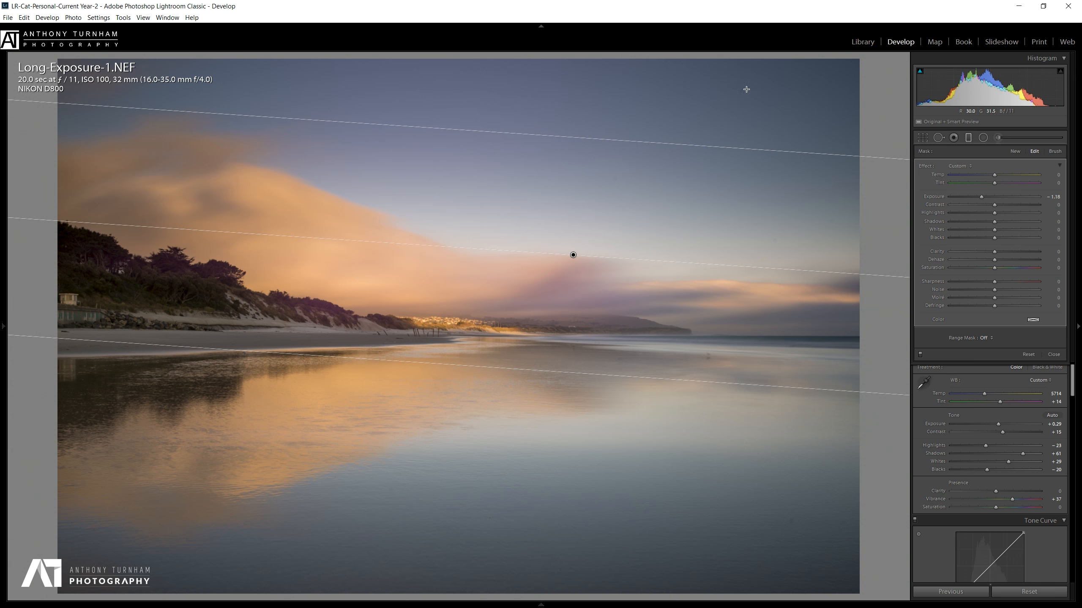
key("Delete")
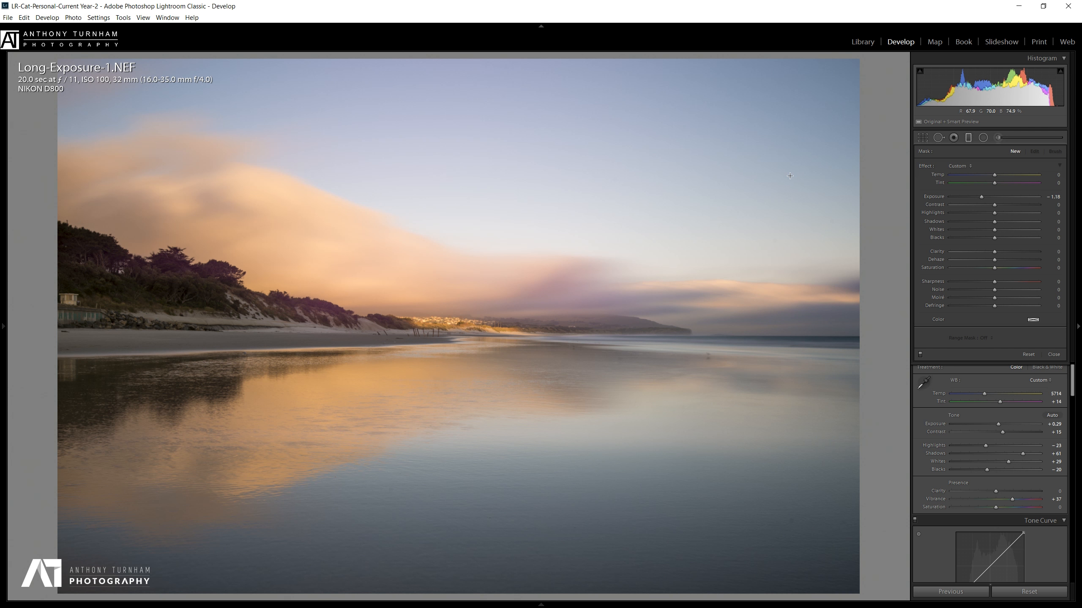
Draw and tilt a radial filter over the upper sky with lighter darkening, and pin the filmstrip open.
left_click(983, 137)
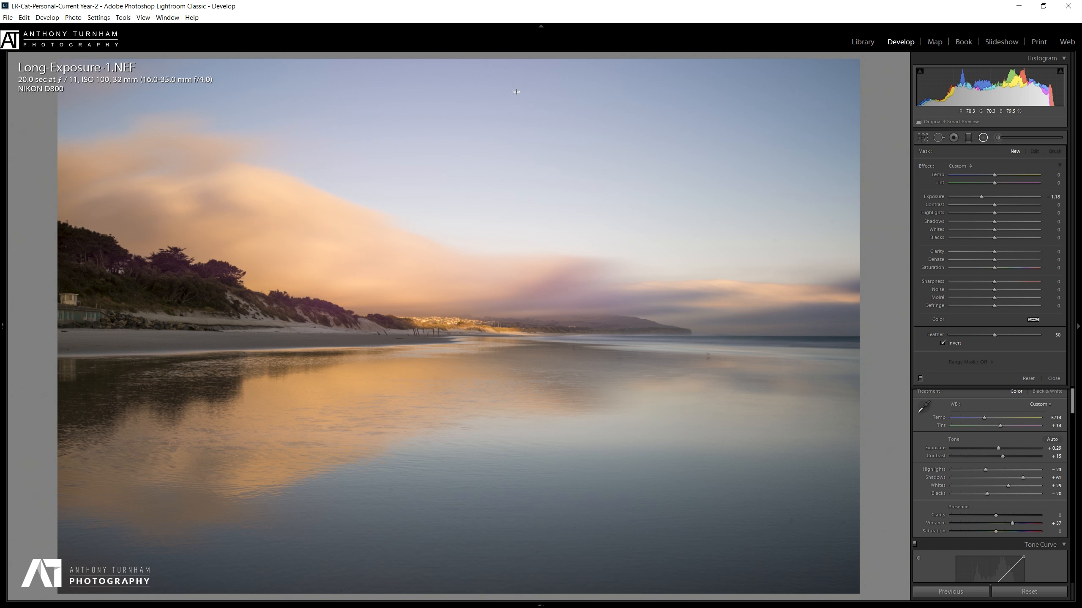
left_click_drag(517, 83, 1081, 340)
left_click_drag(518, 340, 517, 305)
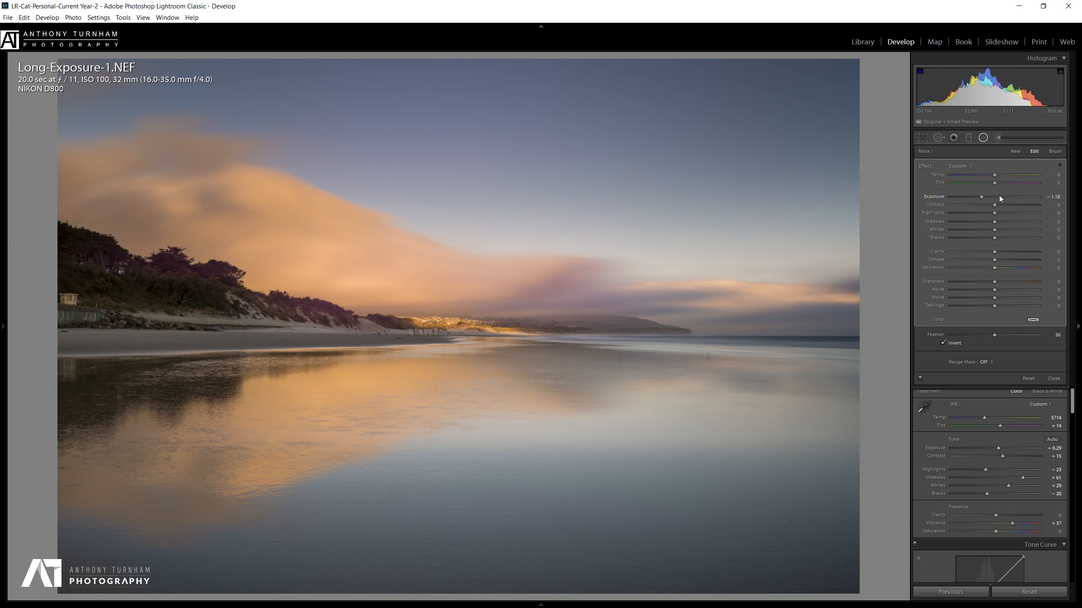
left_click_drag(981, 197, 985, 198)
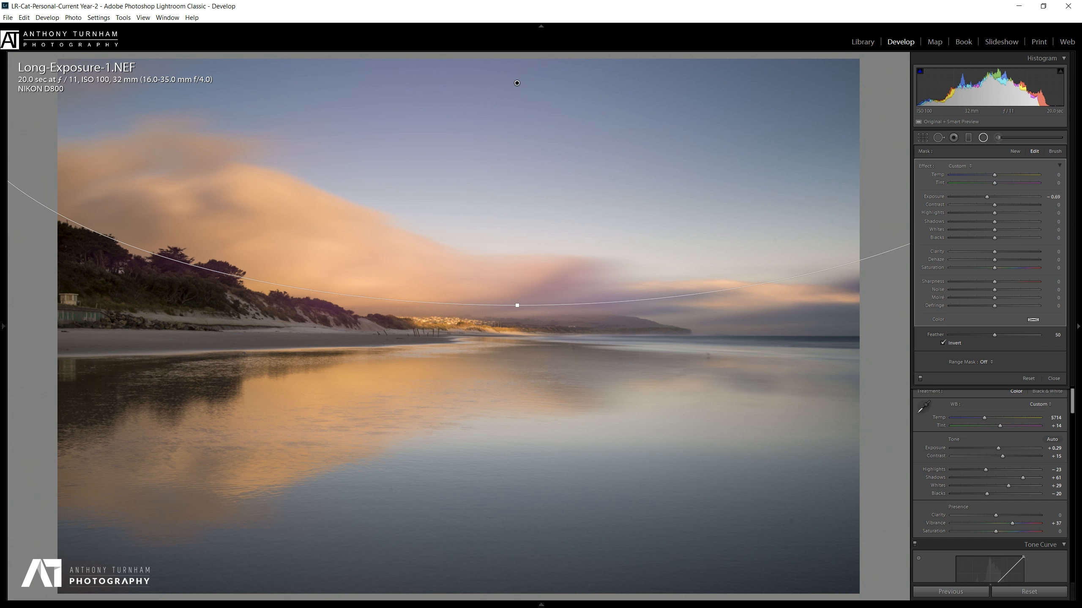
left_click(374, 605)
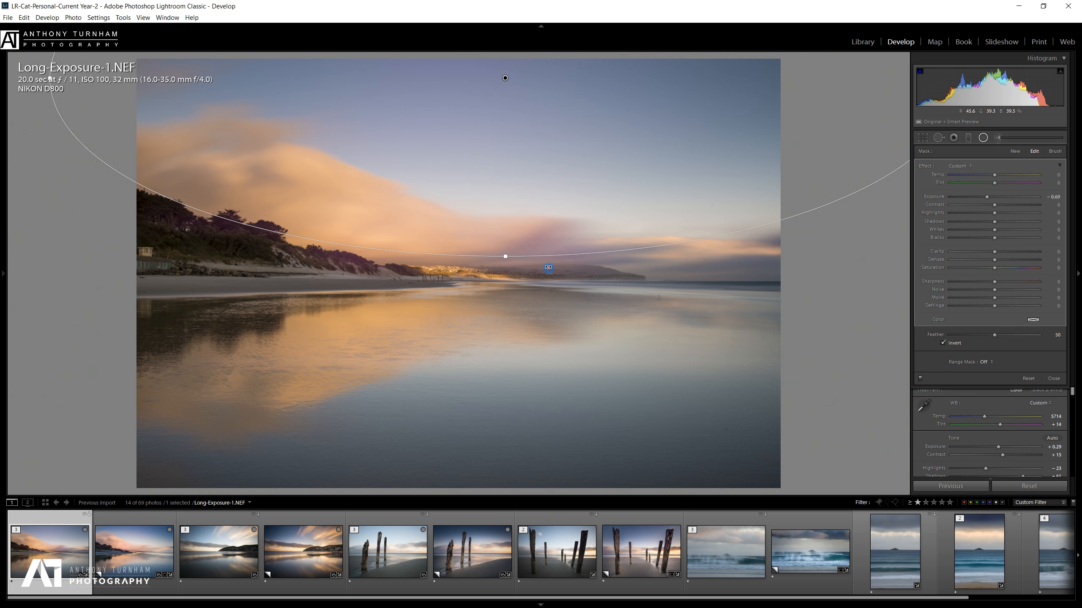
mouse_move(548, 267)
left_mouse_down()
mouse_move(535, 331)
mouse_move(607, 289)
left_mouse_up()
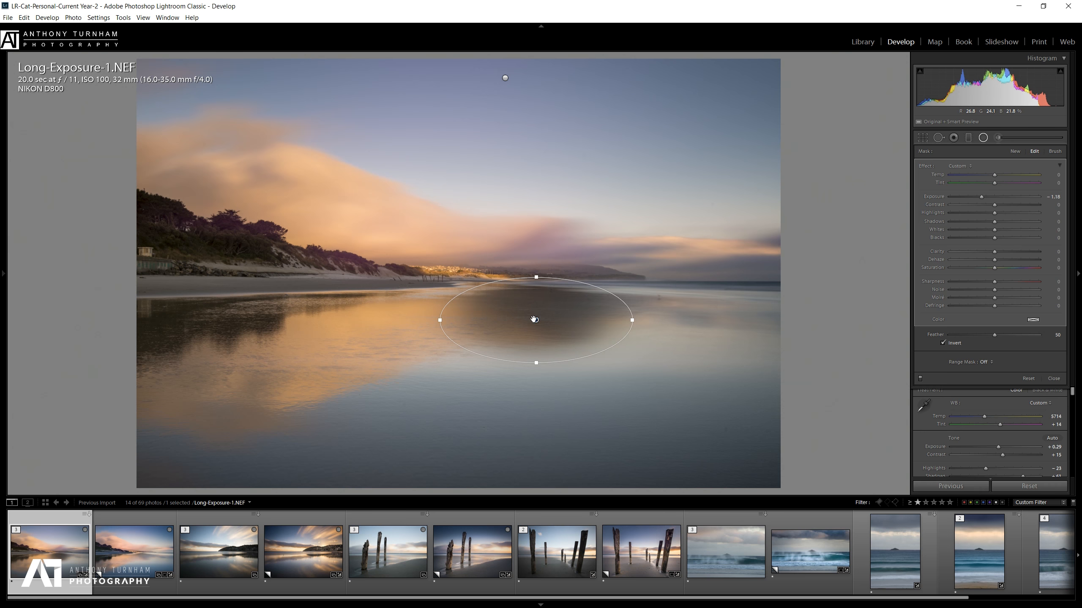
Add radial filters over the horizon glow (Temp 14, softer feather, Exposure 0.27) and the distant right water (0.72).
left_click_drag(534, 320, 553, 247)
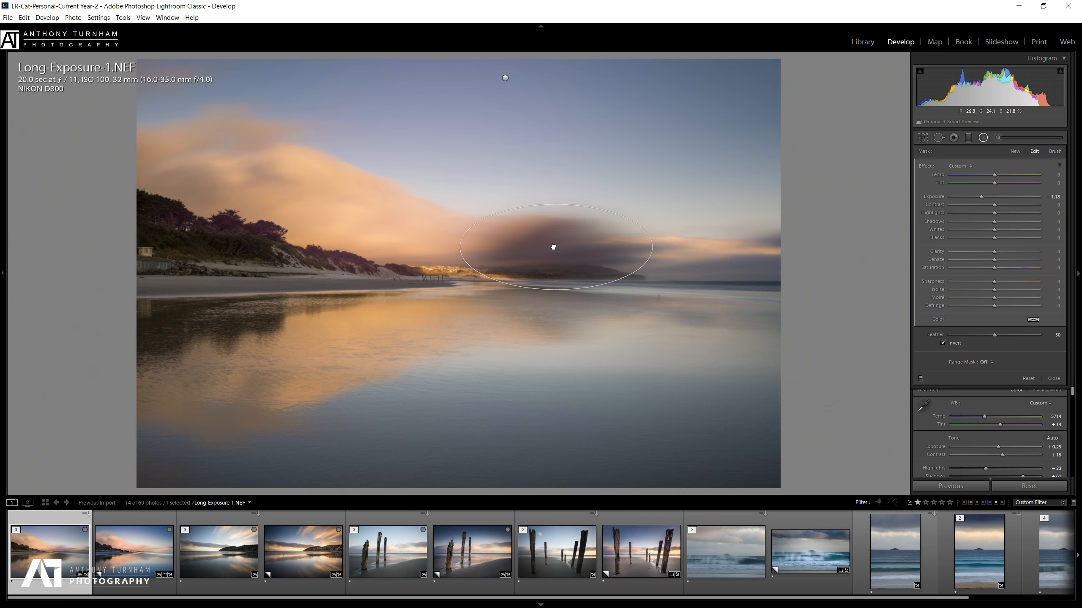
double_click(980, 198)
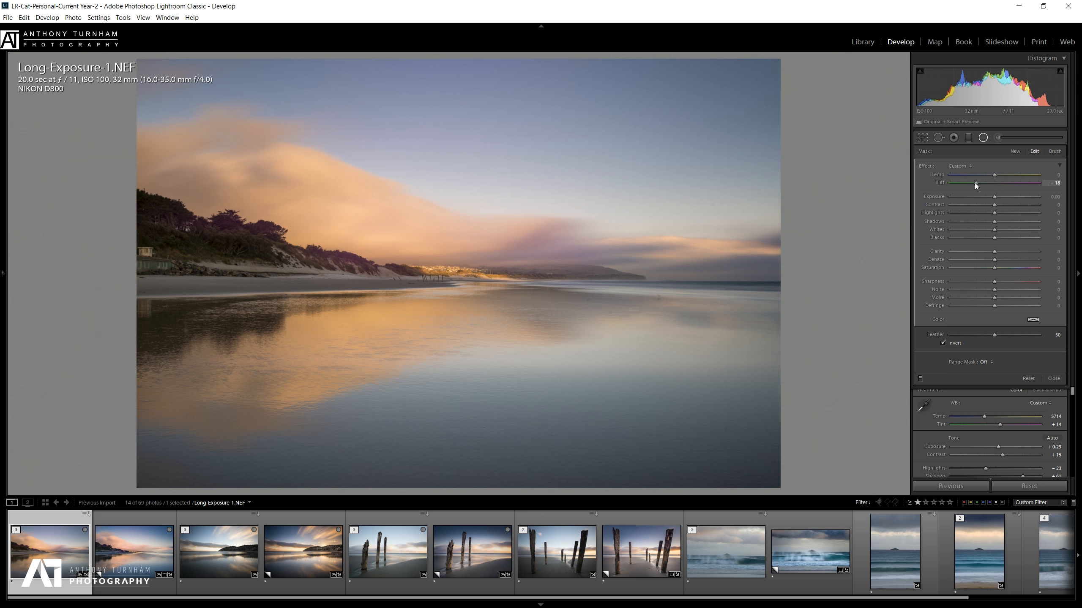
left_click_drag(1001, 185, 926, 177)
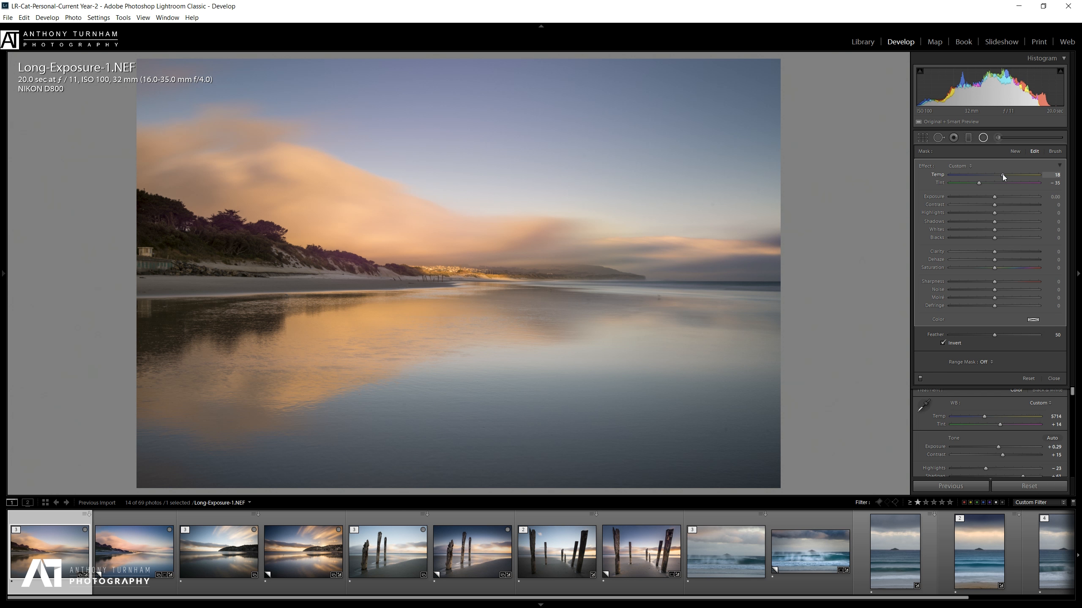
left_click_drag(1001, 174, 999, 175)
mouse_move(557, 247)
left_mouse_down()
mouse_move(624, 399)
mouse_move(548, 234)
mouse_move(564, 266)
left_mouse_up()
left_click_drag(566, 212, 560, 256)
left_click(1022, 336)
left_click_drag(996, 199, 999, 198)
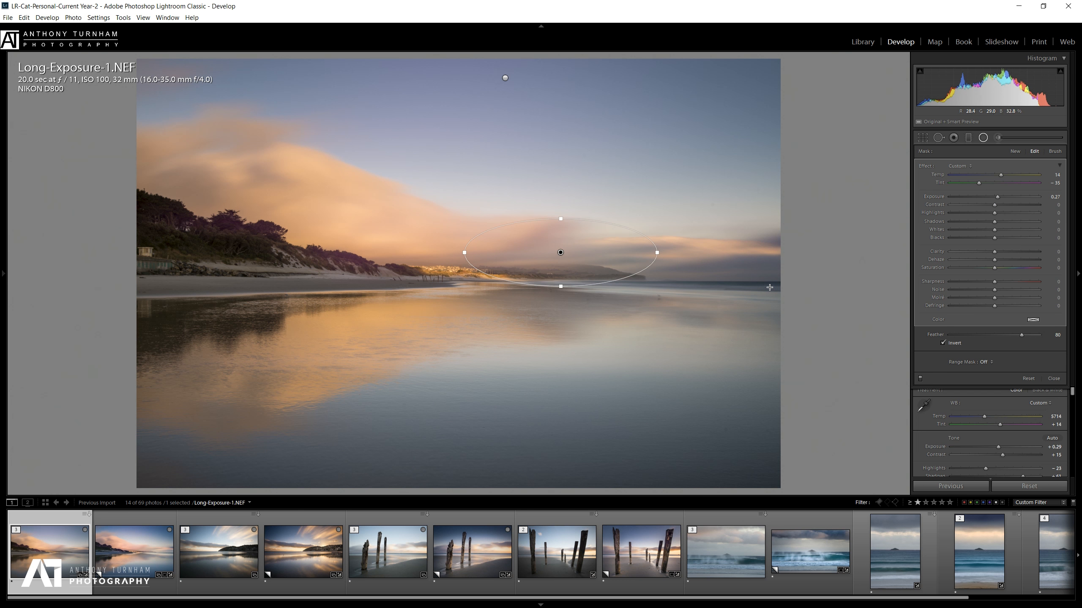
left_click_drag(785, 285, 1053, 309)
left_click_drag(981, 197, 1004, 199)
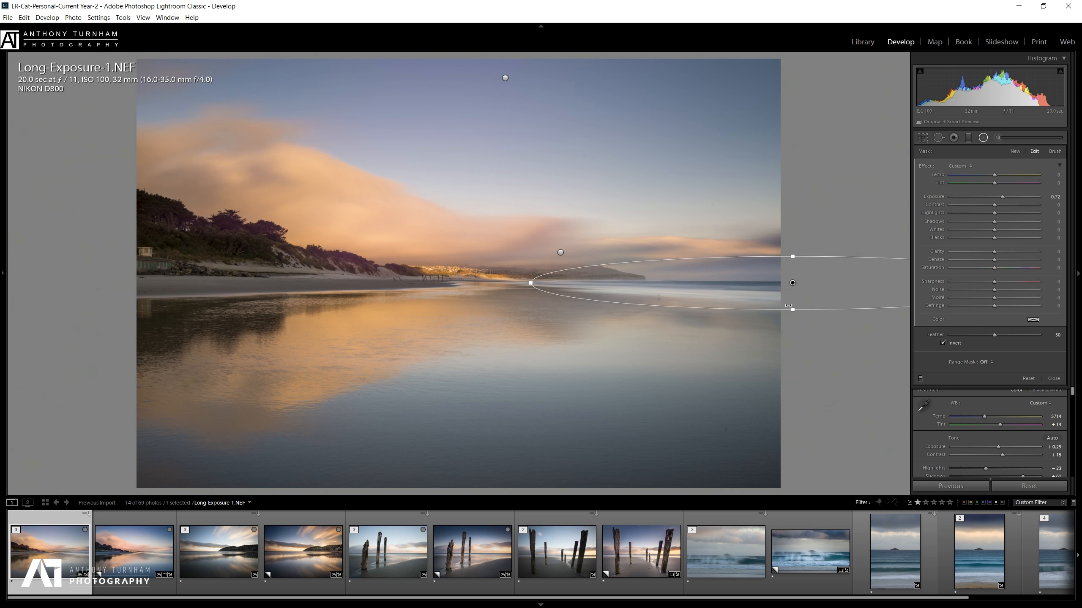
Narrow the right horizon filter, warm its Temp to 26, and draw a new radial filter over the clouds.
left_click_drag(793, 309, 792, 278)
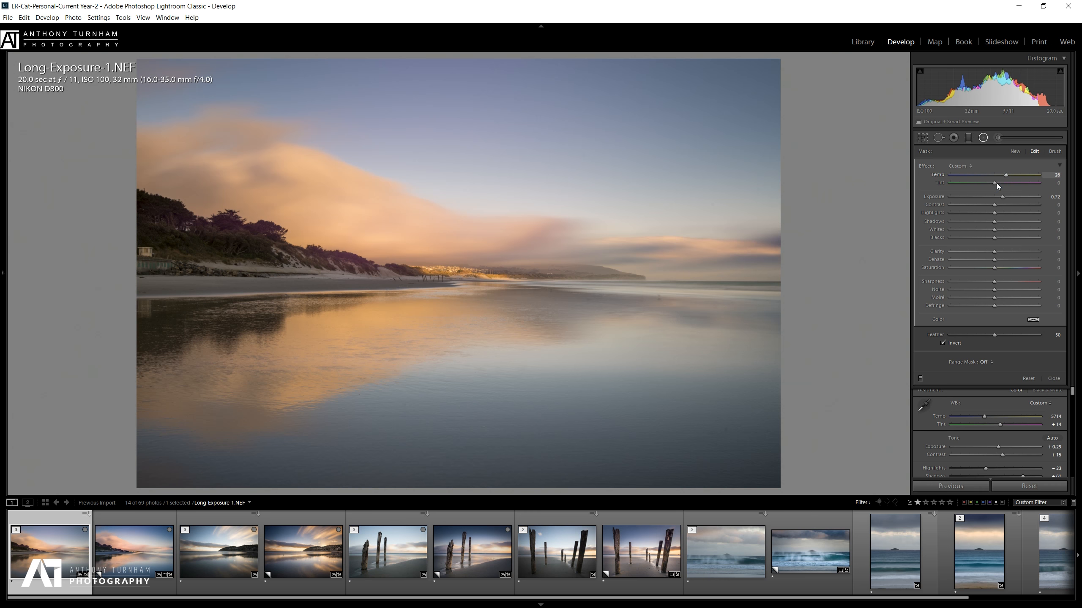
left_click_drag(995, 184, 996, 183)
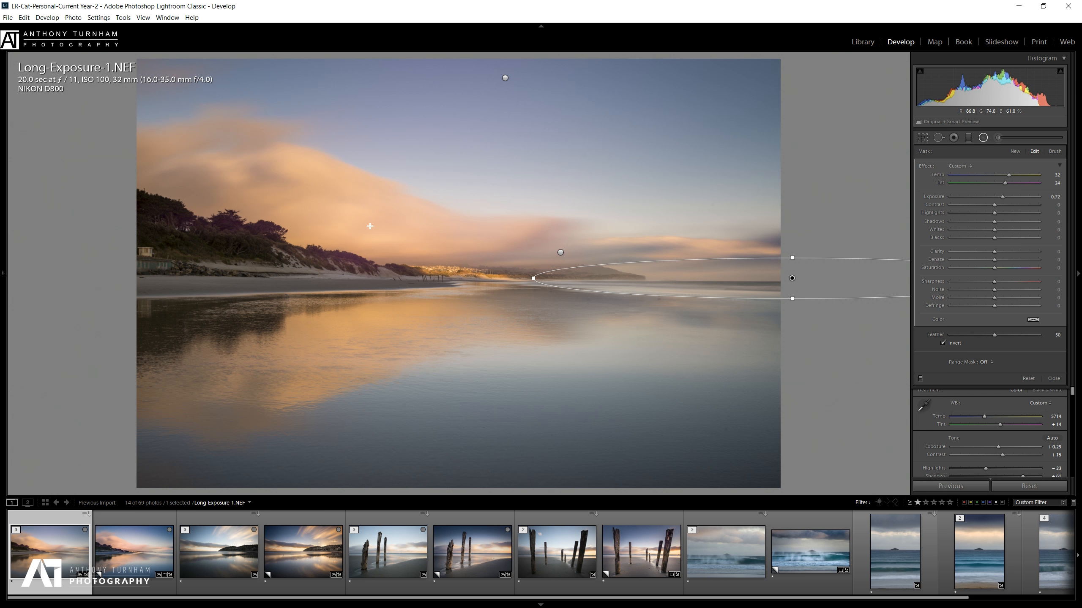
left_click_drag(365, 216, 534, 300)
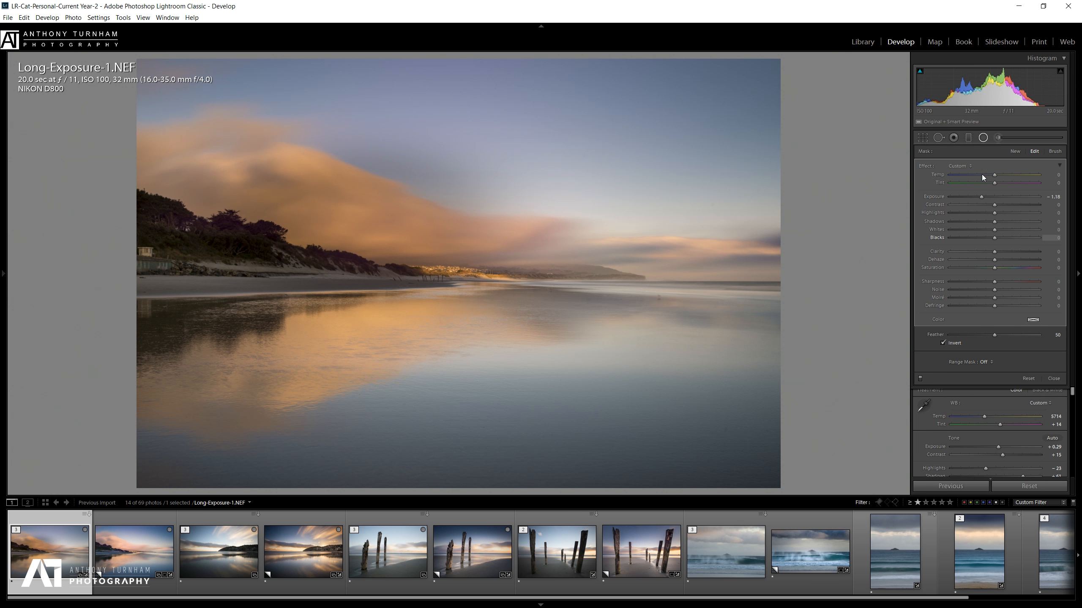
Reset the cloud filter's Exposure, set Clarity 100, and flatten, move and rotate it along the clouds.
double_click(981, 198)
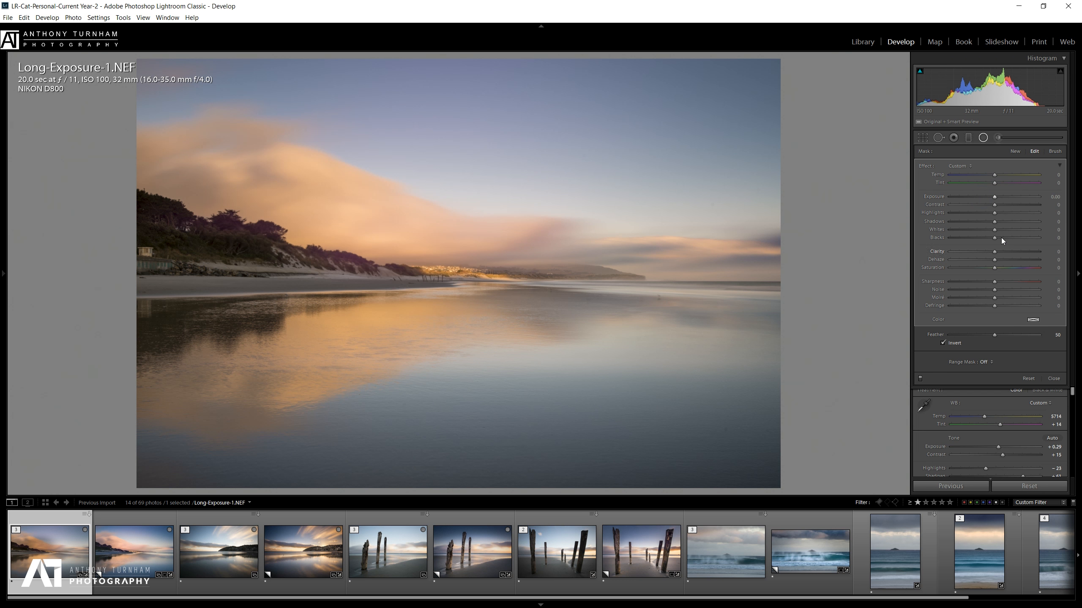
left_click_drag(1015, 252, 1052, 256)
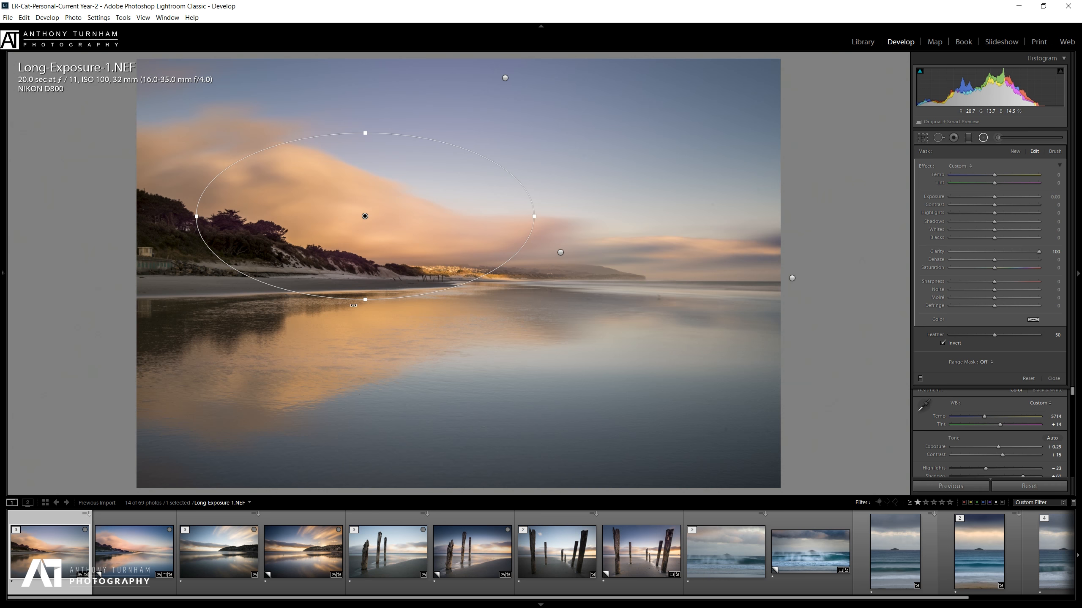
left_click_drag(365, 300, 365, 268)
left_click_drag(360, 228, 363, 217)
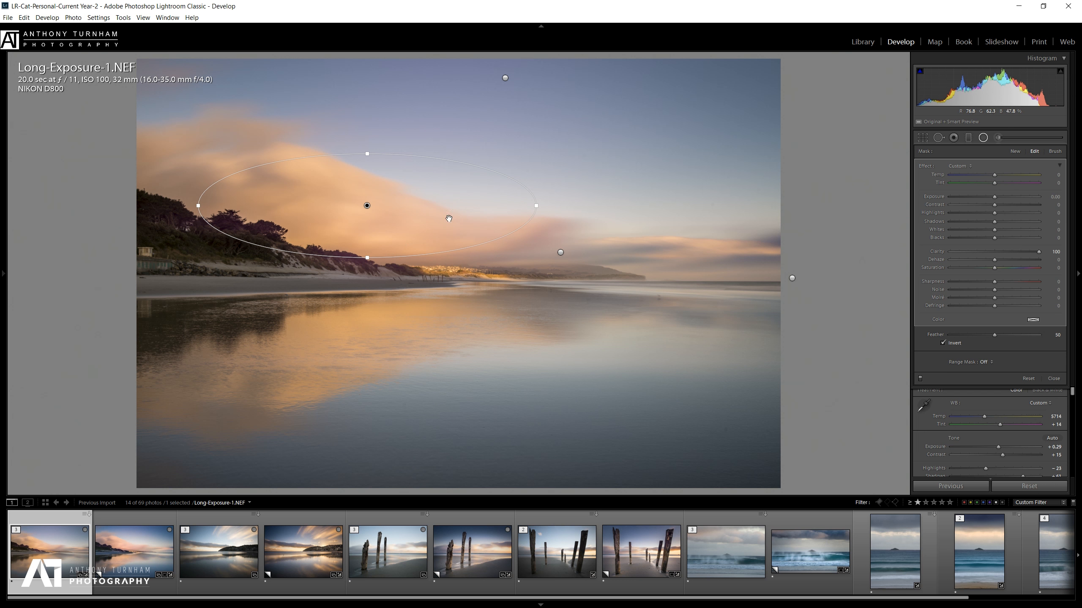
left_click_drag(542, 204, 491, 235)
left_click_drag(377, 153, 376, 162)
left_click_drag(368, 207, 361, 213)
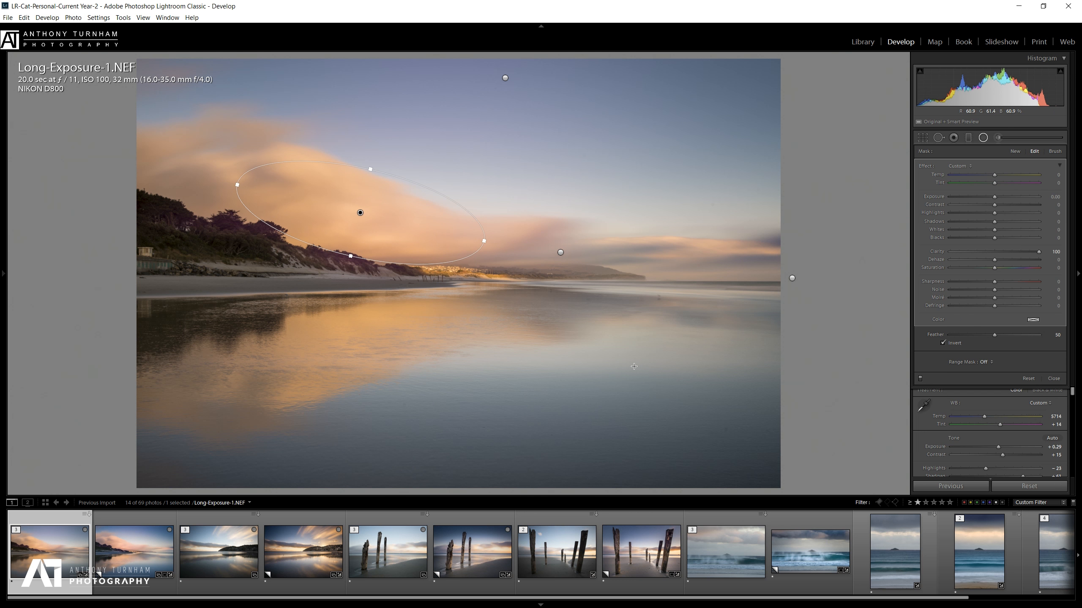
Delete and restore the cloud filter, then set its Contrast to 59.
key("Delete")
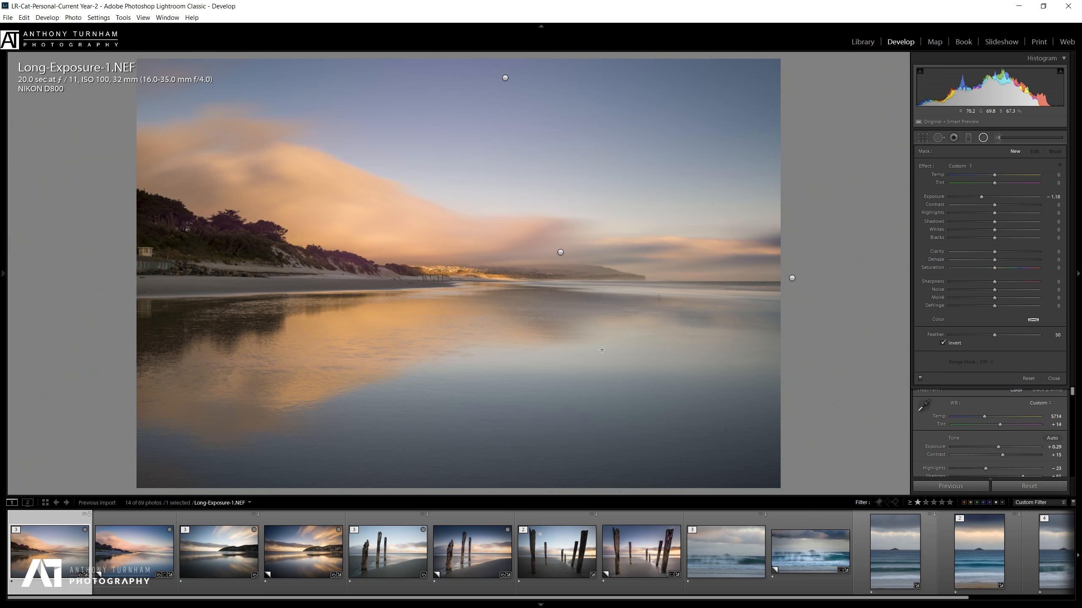
key("ctrl+z")
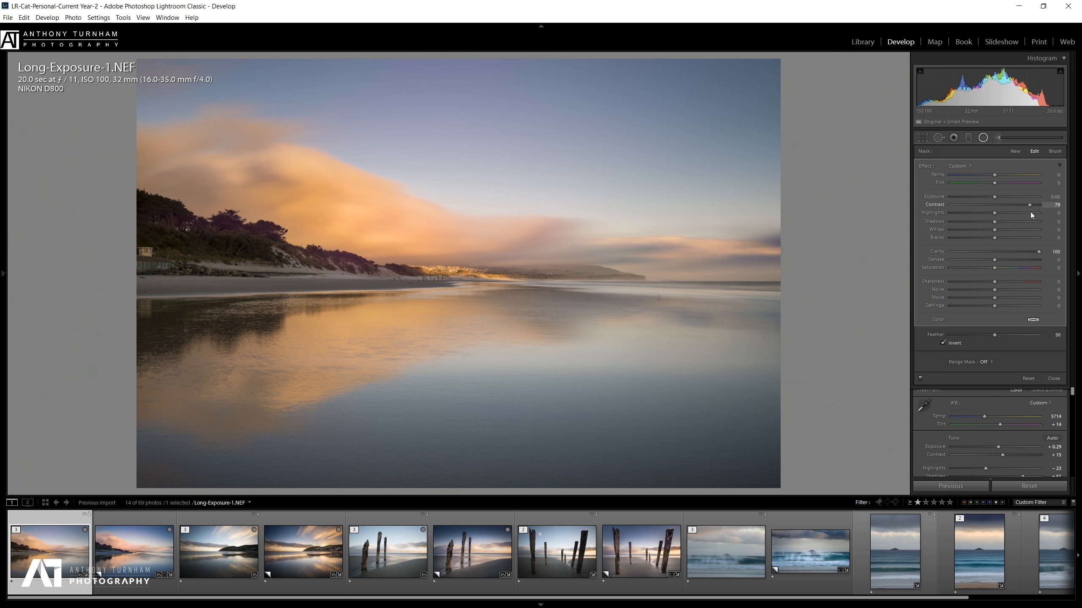
left_click_drag(1036, 224, 1041, 225)
left_click_drag(1023, 218, 1016, 218)
left_click(995, 270)
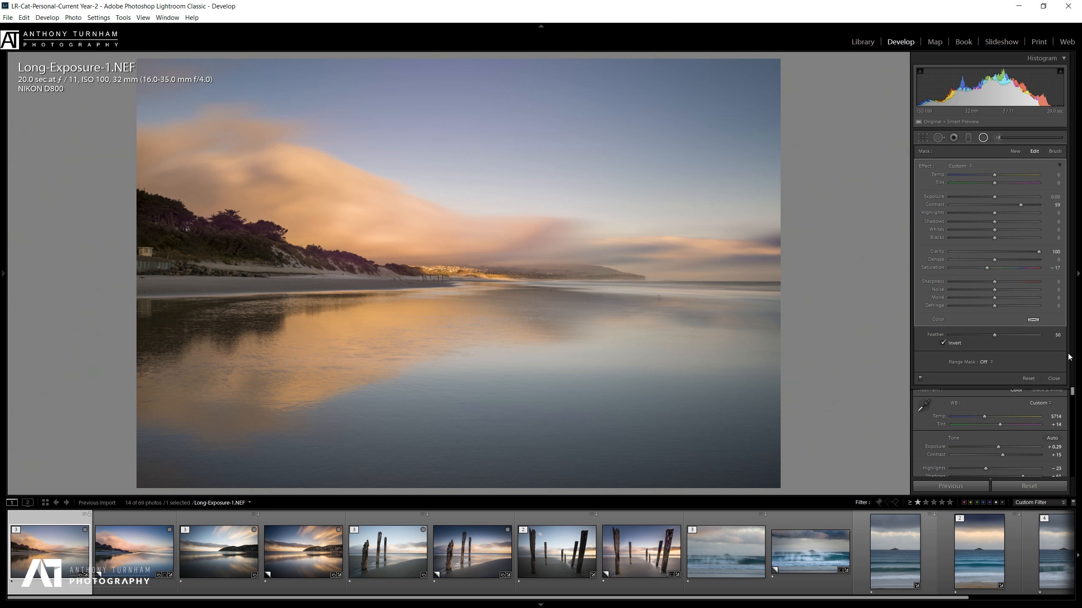
Close radial filter editing and set the Camera Calibration profile to D800 - Direct Sun.
left_click_drag(1078, 391, 1079, 477)
left_click(983, 140)
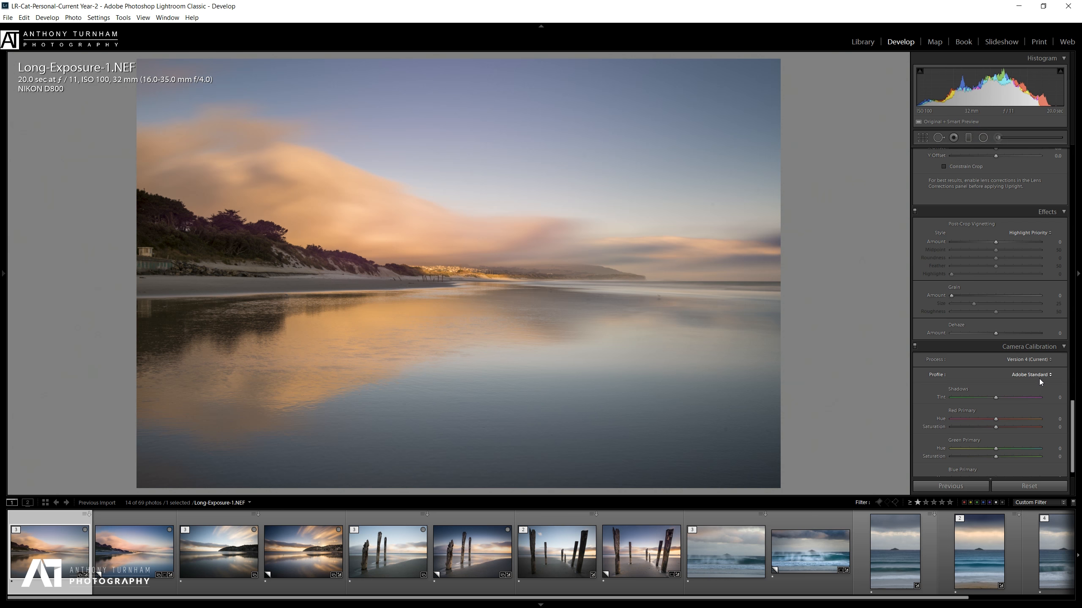
left_click(1040, 376)
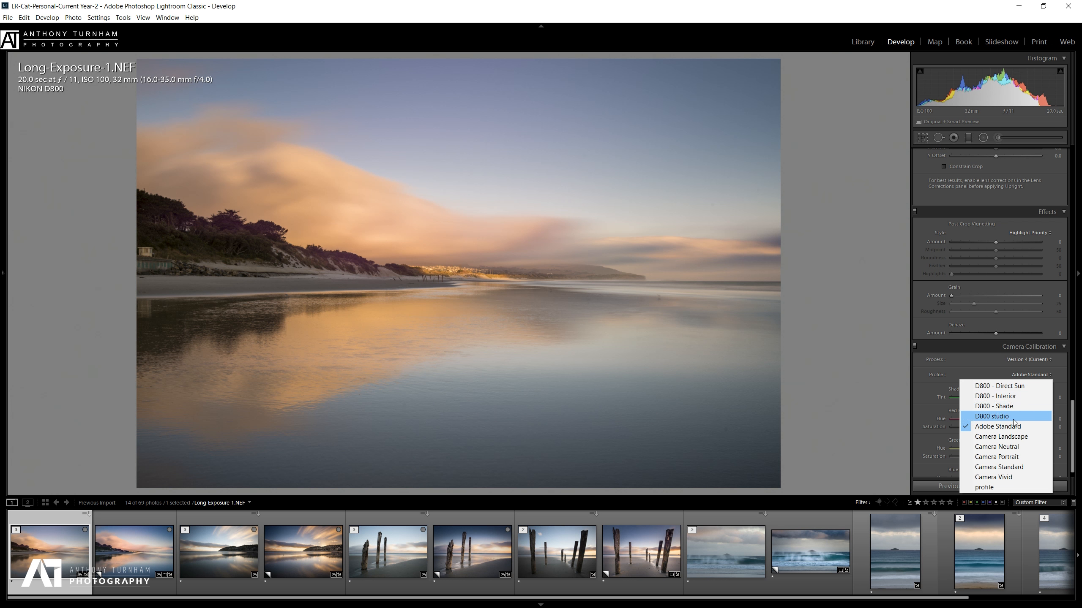
left_click(1021, 387)
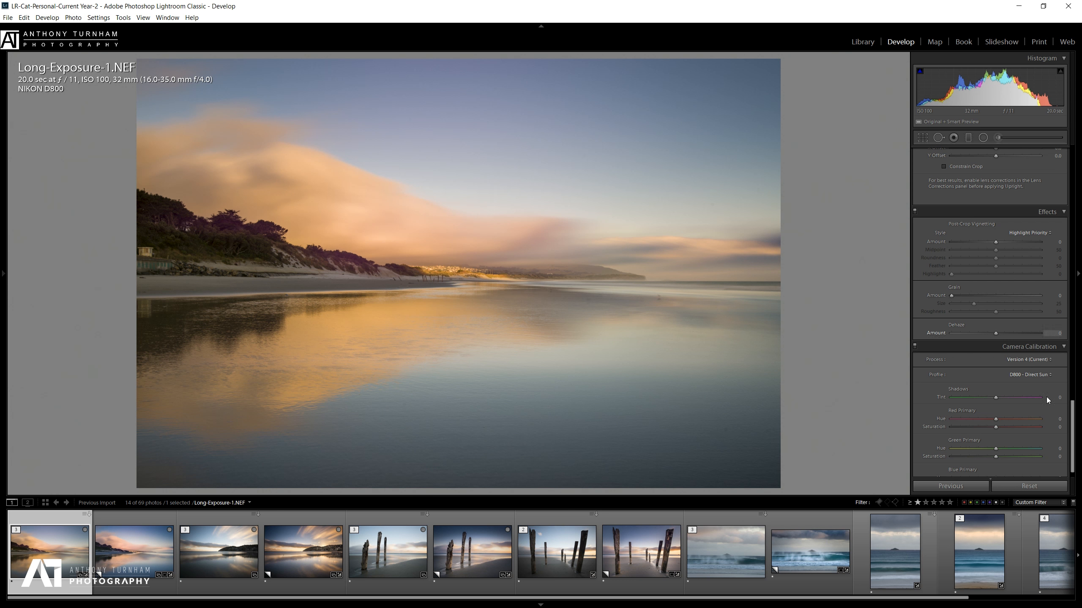
left_click_drag(1072, 420, 1080, 233)
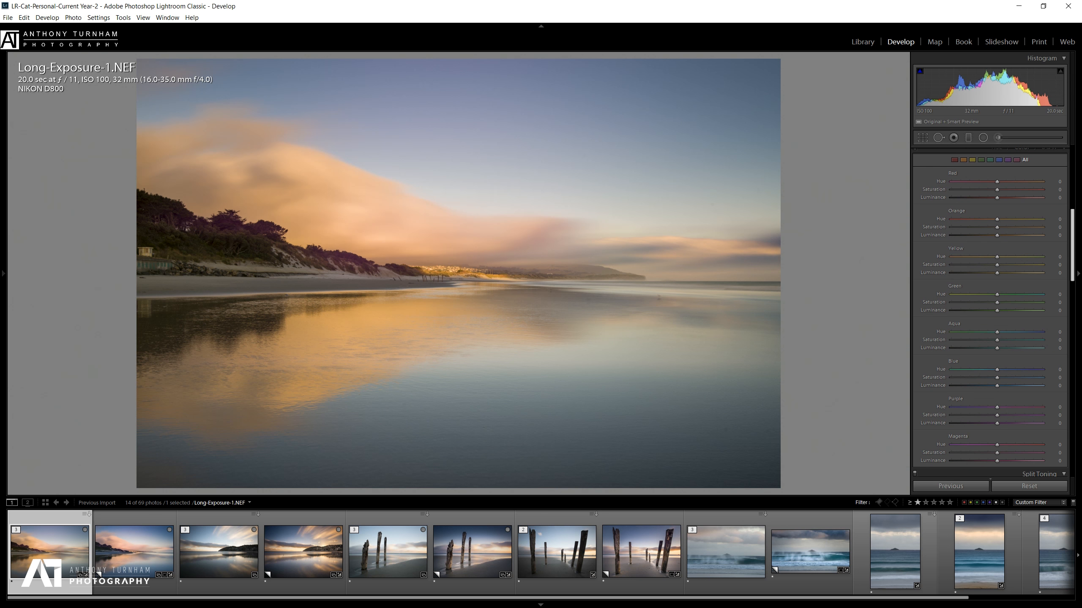
Set HSL Orange Hue to -11, trying Magenta Hue at -100 before resetting it to 0.
scroll(1024, 207, "up", 2)
scroll(1023, 210, "down", 2)
left_click_drag(1072, 243, 1071, 238)
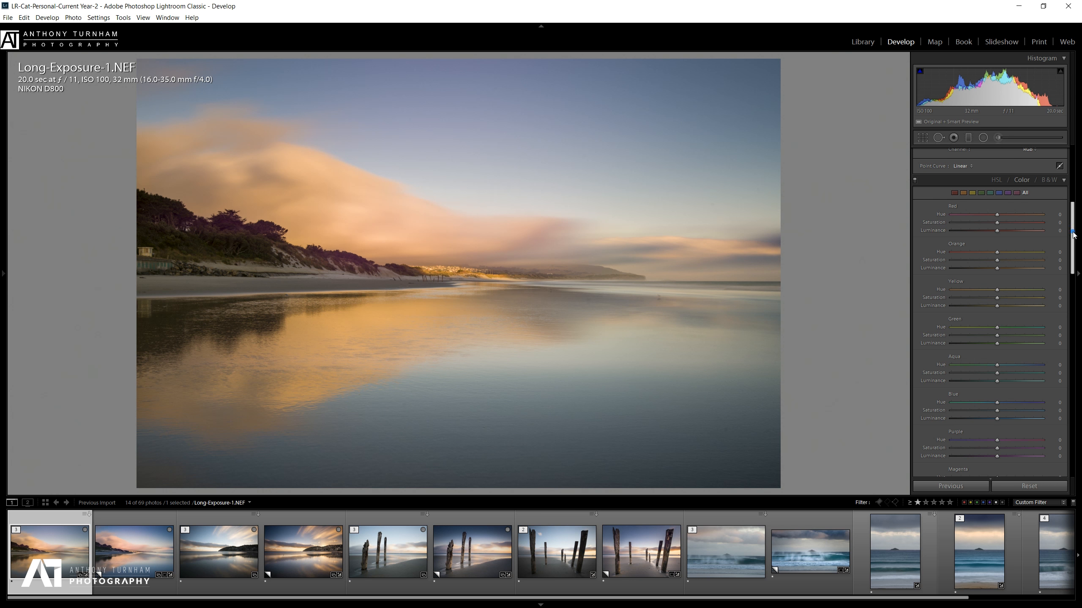
scroll(1071, 243, "down", 2)
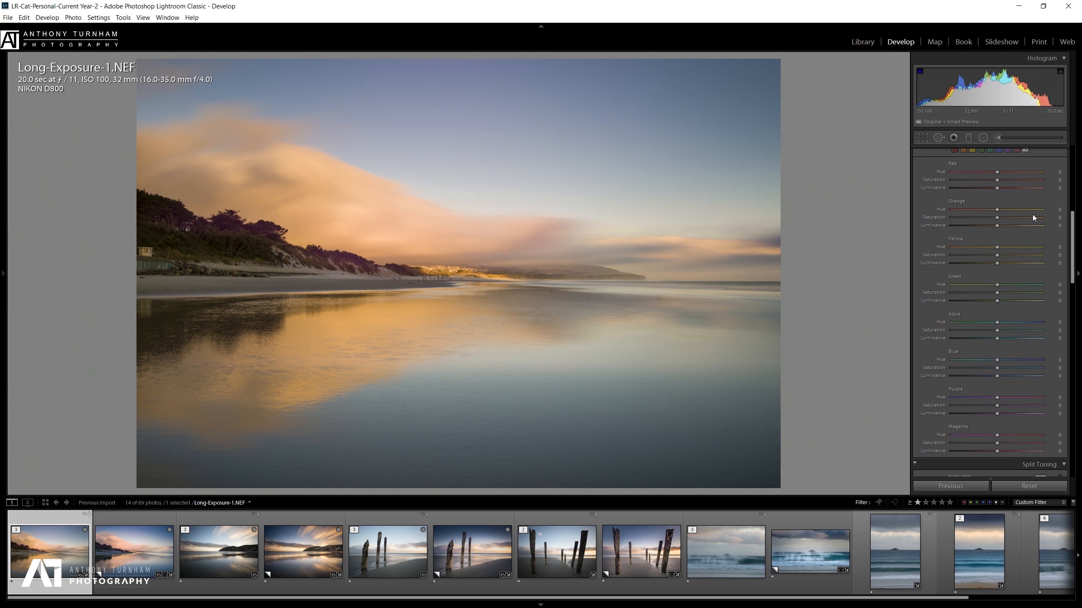
mouse_move(996, 210)
left_mouse_down()
mouse_move(977, 210)
mouse_move(1011, 210)
mouse_move(946, 204)
mouse_move(1039, 208)
mouse_move(903, 203)
mouse_move(1015, 226)
mouse_move(991, 228)
left_mouse_up()
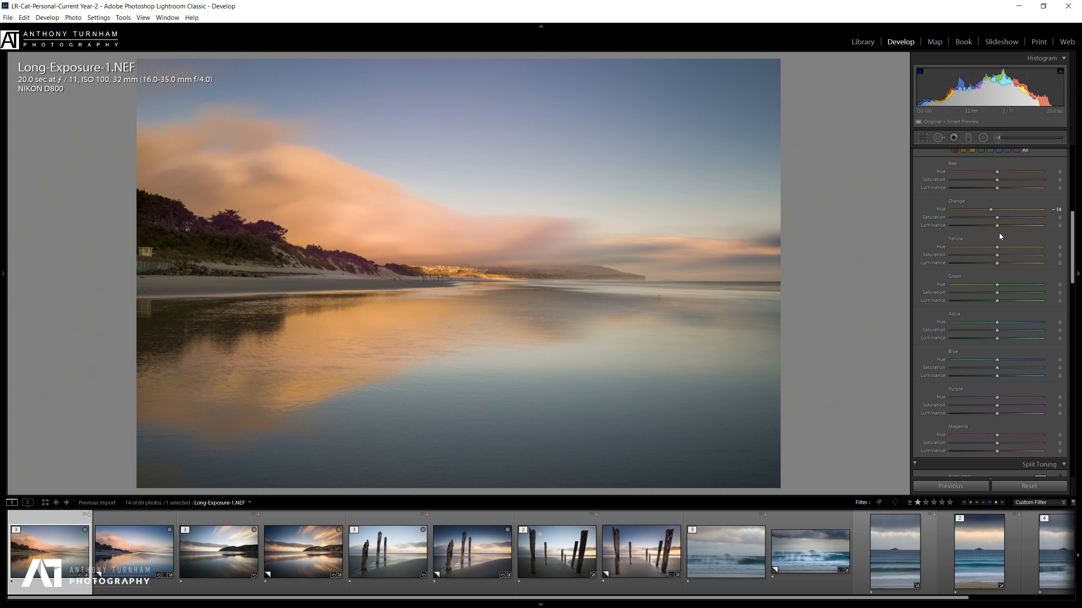
left_click_drag(992, 210, 993, 210)
scroll(1079, 274, "down", 5)
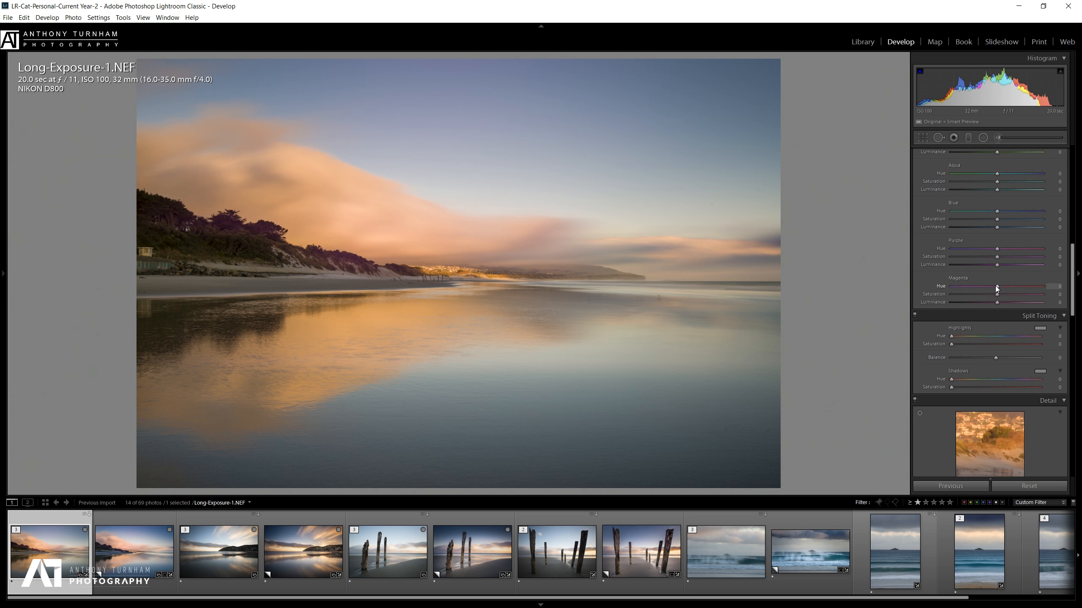
left_click_drag(997, 286, 942, 276)
left_click_drag(916, 277, 983, 287)
double_click(983, 286)
Raise Sharpening Amount to 66 and Luminance noise reduction to 24 in the Detail panel.
left_click_drag(1073, 267, 1074, 303)
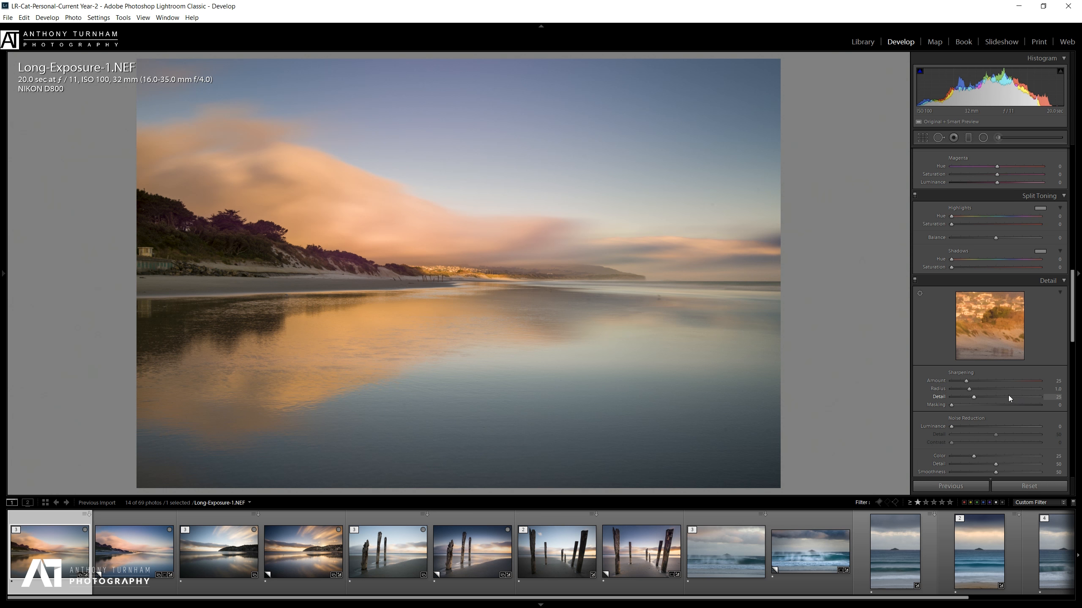
left_click_drag(986, 384, 989, 383)
left_click_drag(976, 425, 972, 426)
left_click_drag(1074, 311, 1080, 357)
Enable Remove Chromatic Aberration and toggle lens profile corrections on and off to compare.
left_click(935, 310)
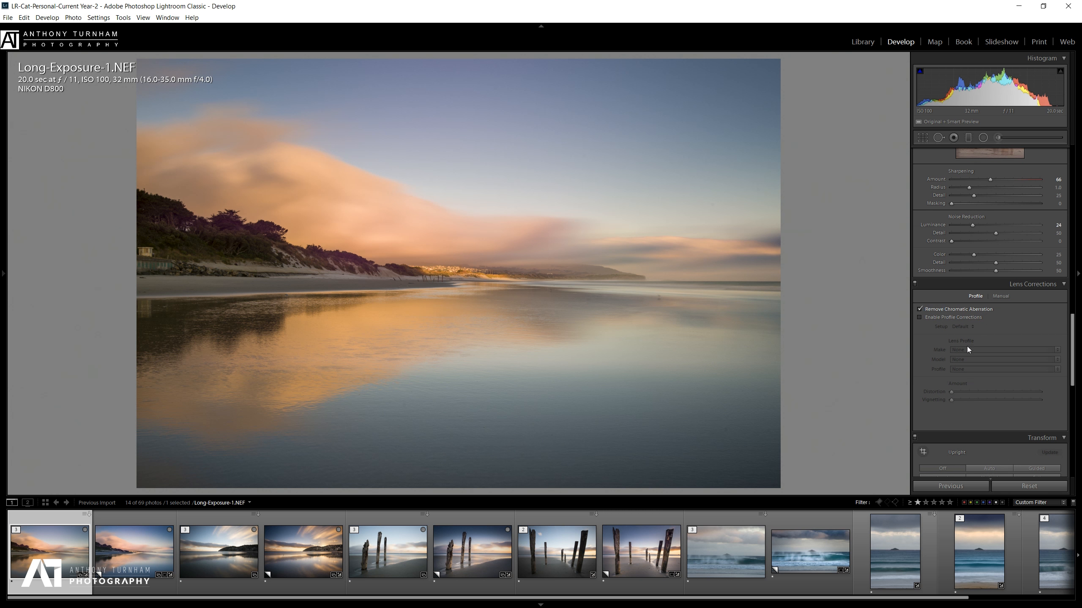
left_click(936, 317)
left_click(936, 317)
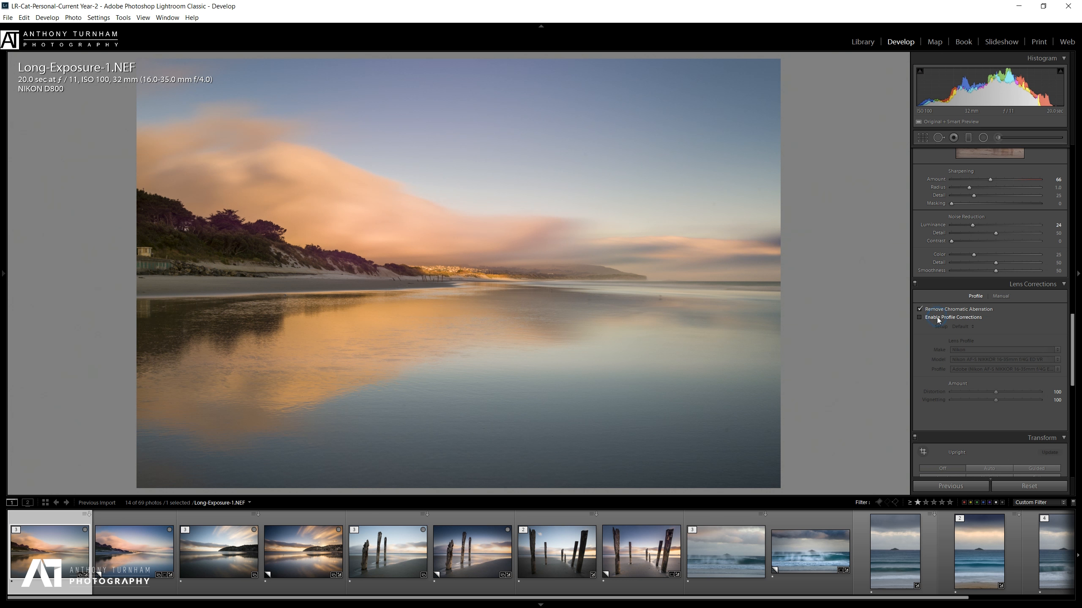
left_click(936, 317)
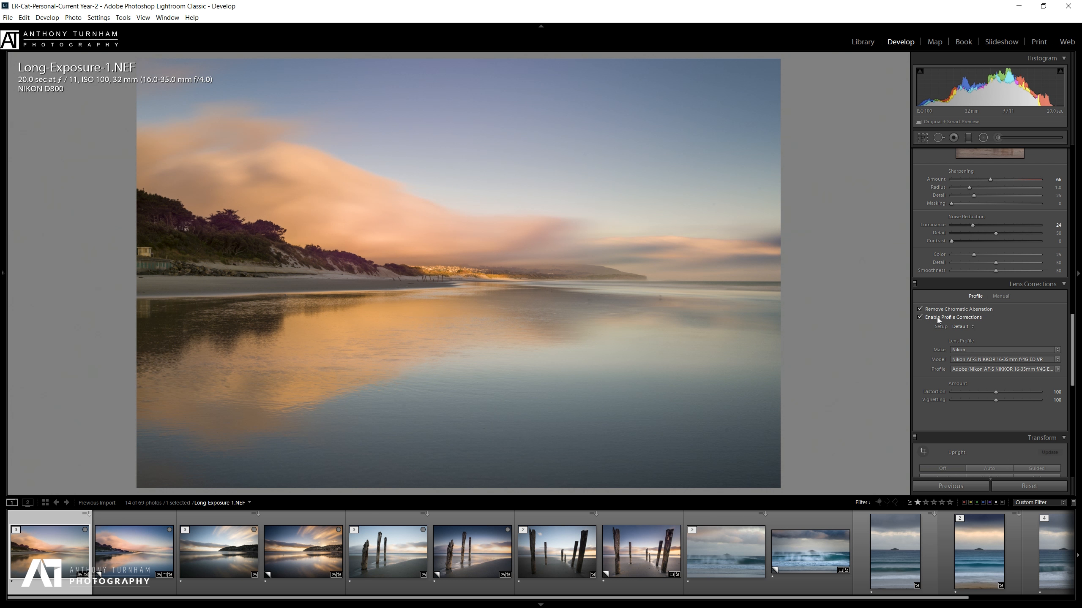
left_click(936, 316)
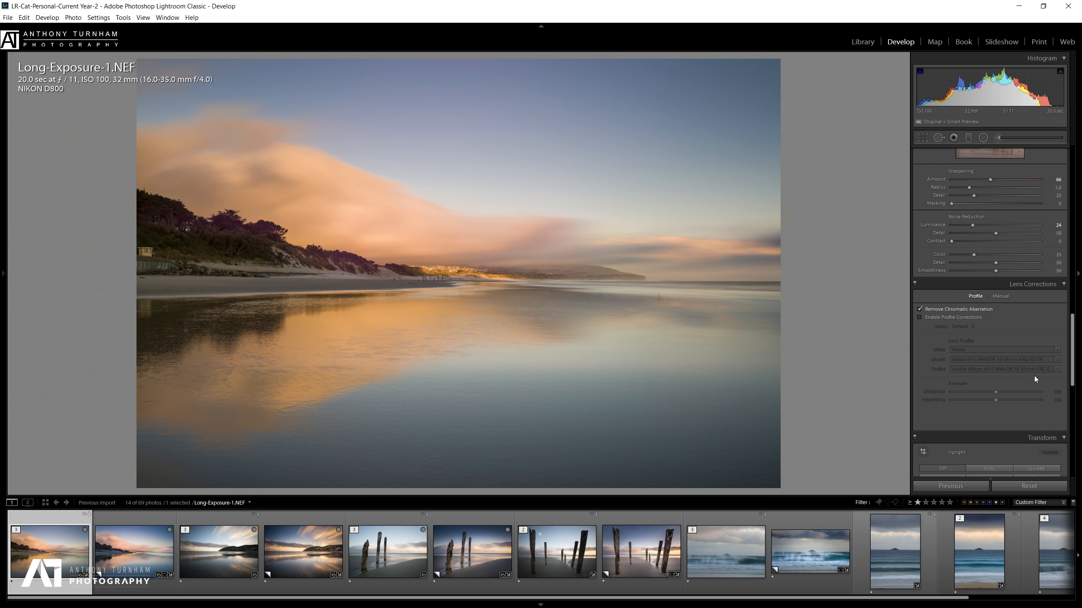
Collapse the Effects and Camera Calibration panels and scroll back up to Split Toning.
left_click_drag(1070, 339, 1080, 380)
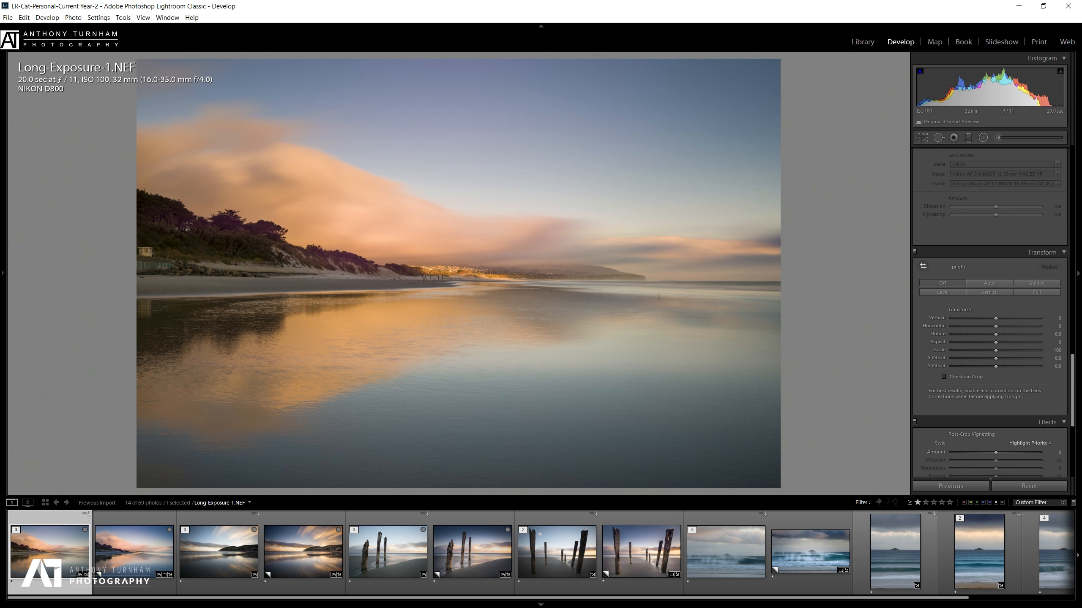
scroll(1050, 403, "down", 4)
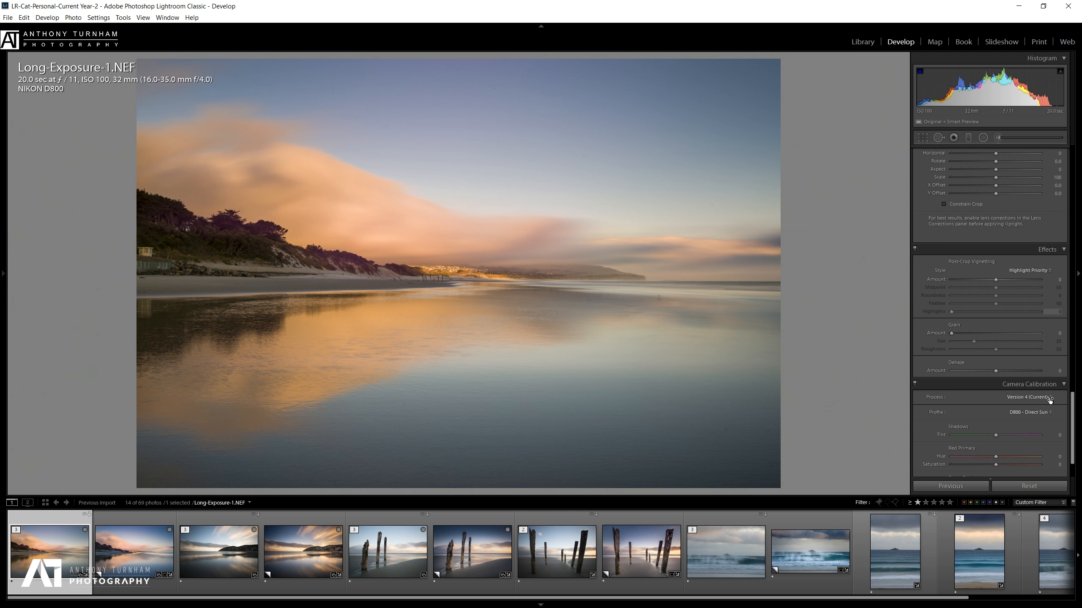
left_click(1061, 250)
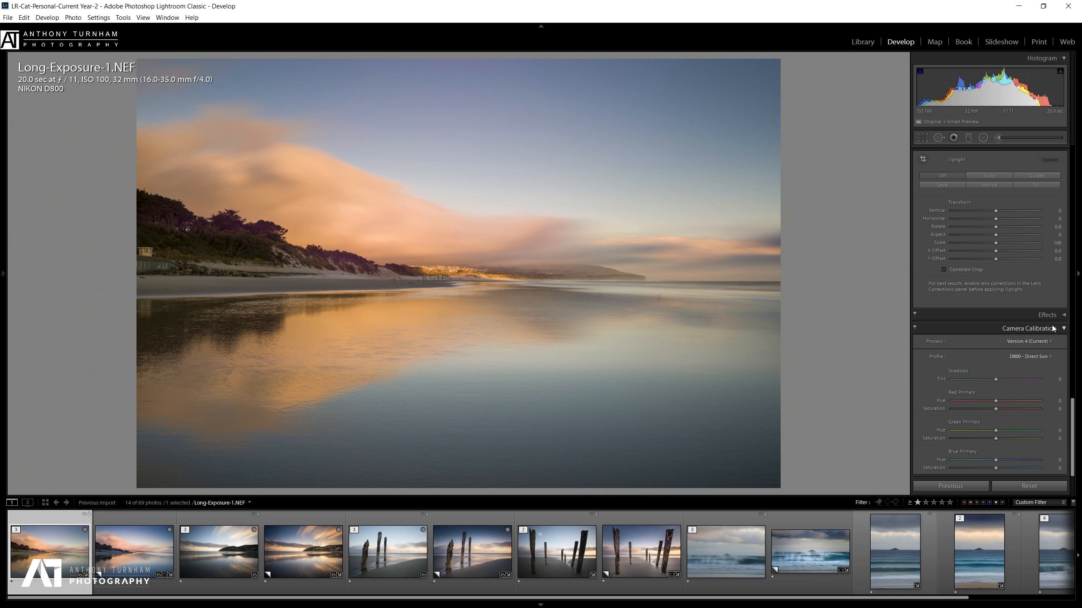
left_click(1063, 329)
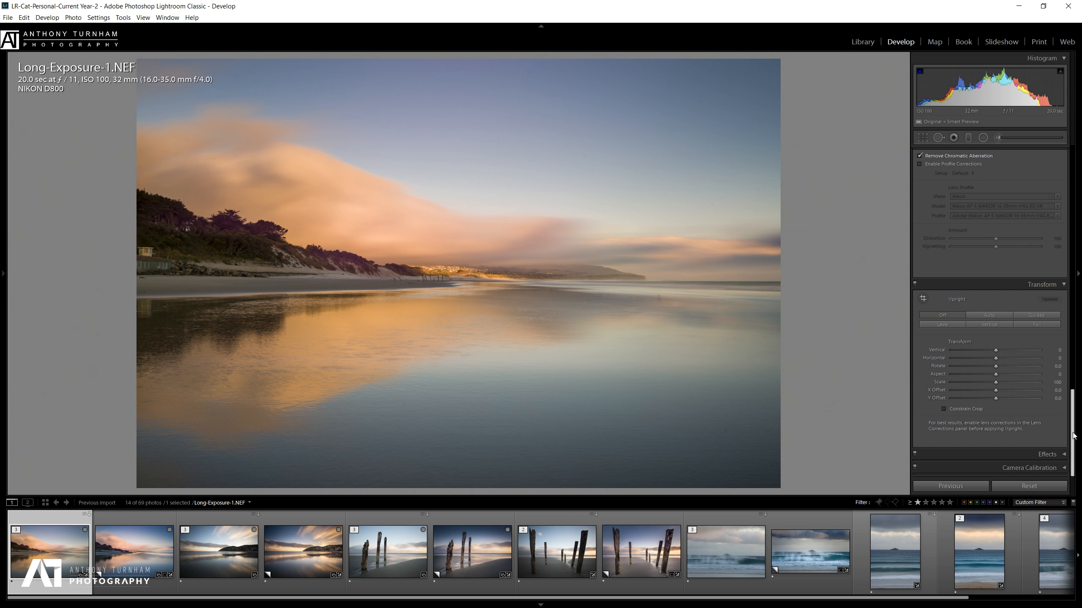
scroll(1014, 294, "up", 10)
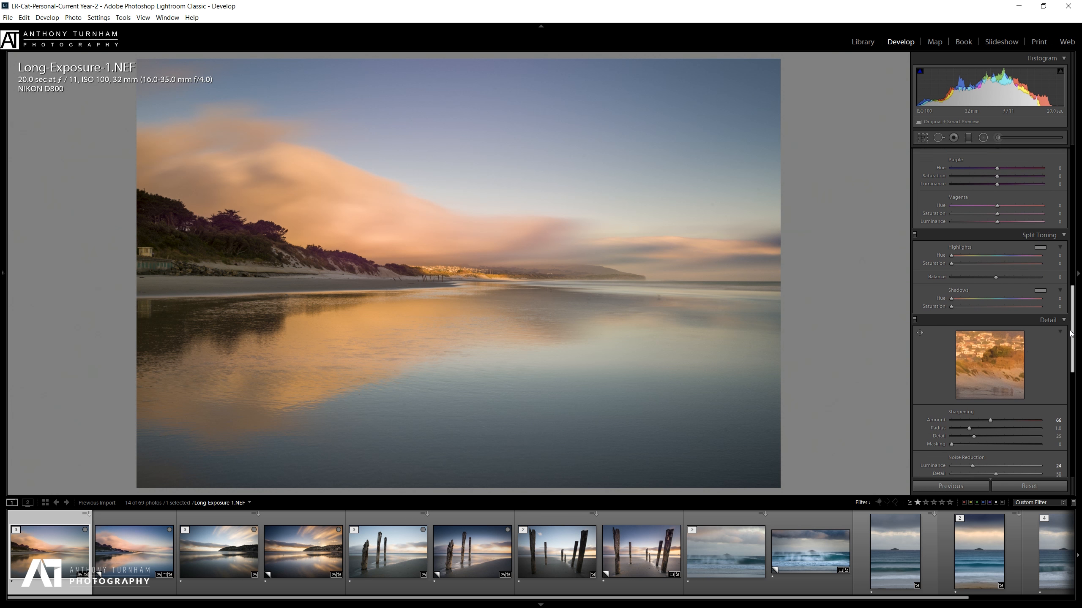
Tint highlights tan (Hue 37, Sat 22) and shadows blue (Hue 225, Sat 37), with Balance +21.
left_click(1038, 244)
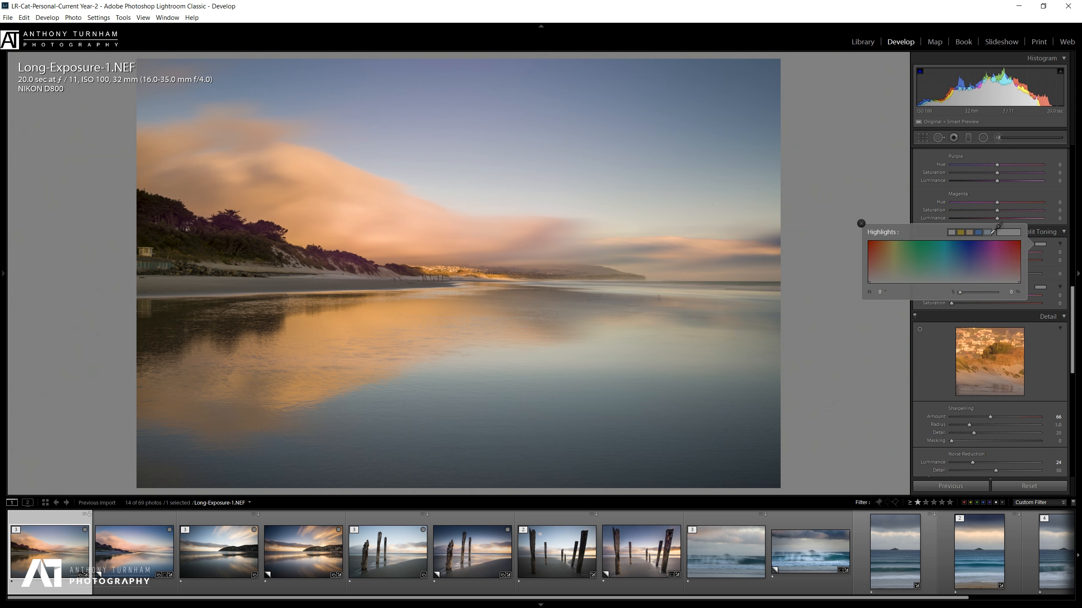
left_click(971, 233)
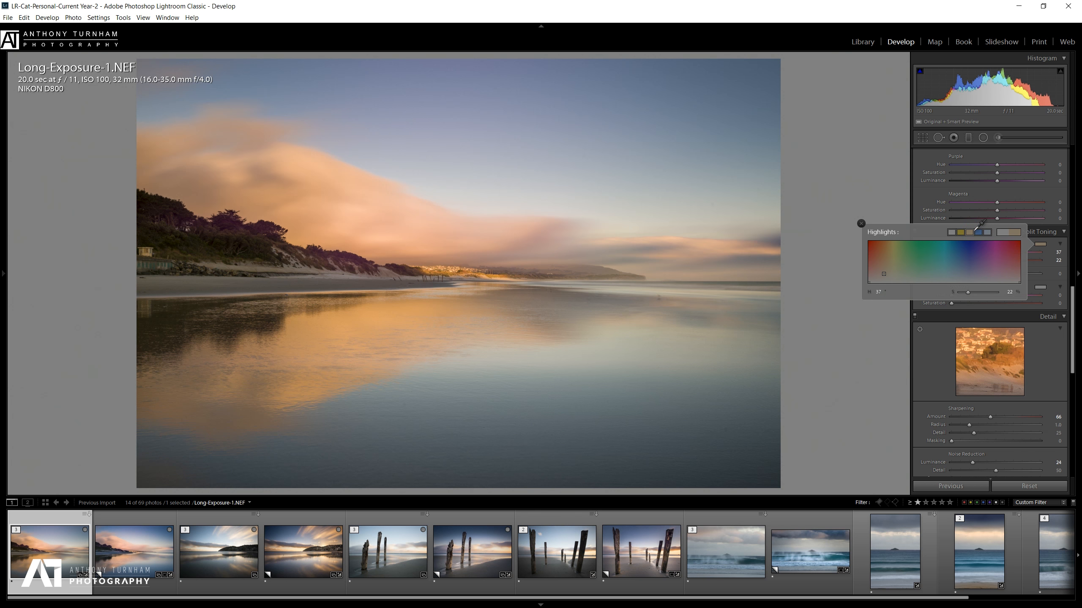
left_click(1040, 288)
left_click(986, 276)
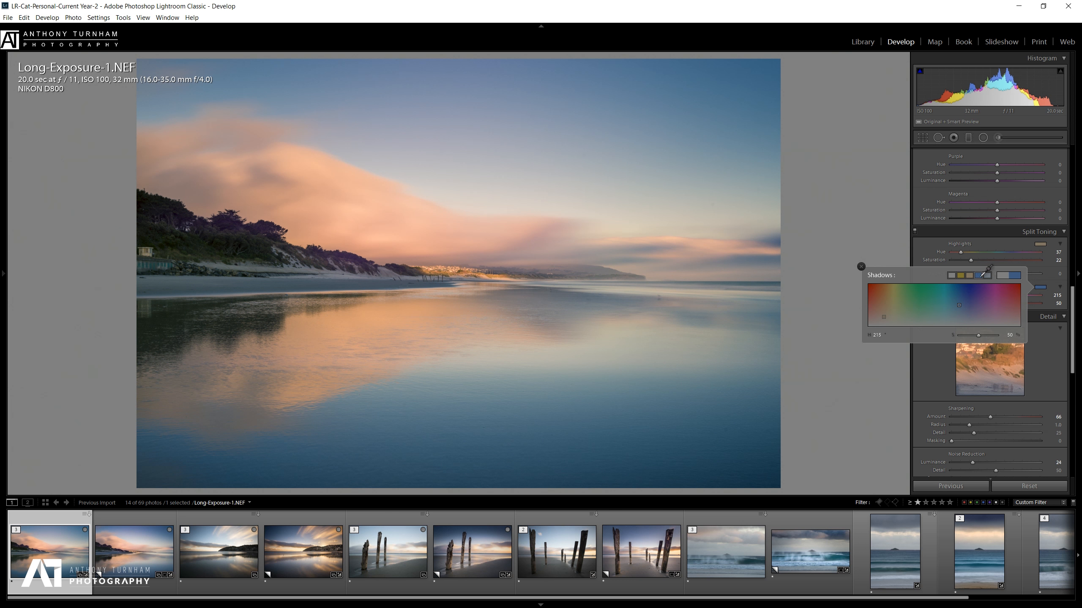
left_click_drag(966, 303, 966, 307)
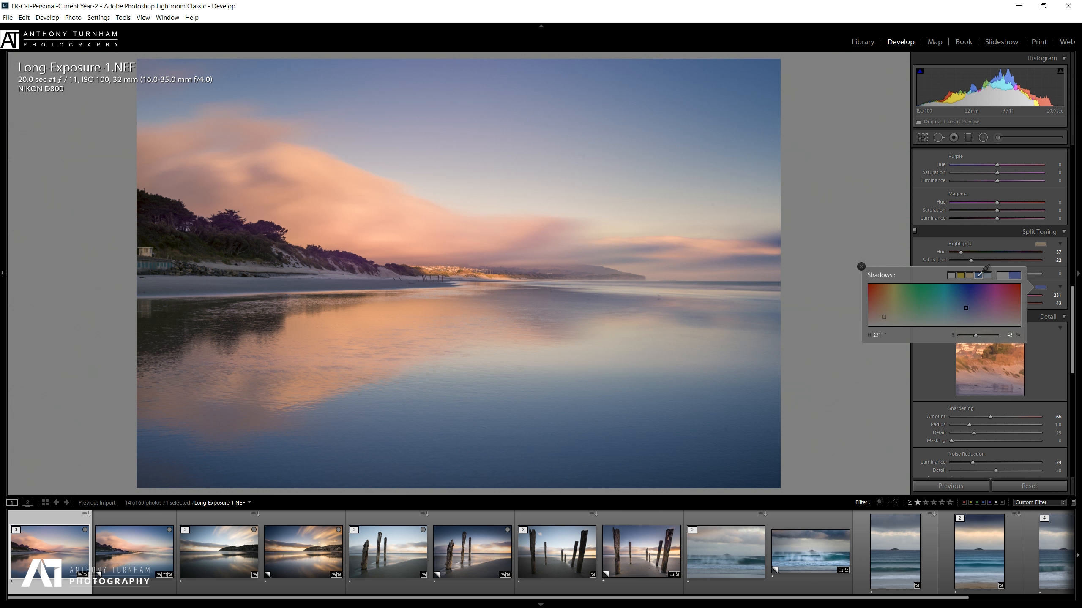
left_click_drag(966, 308, 964, 310)
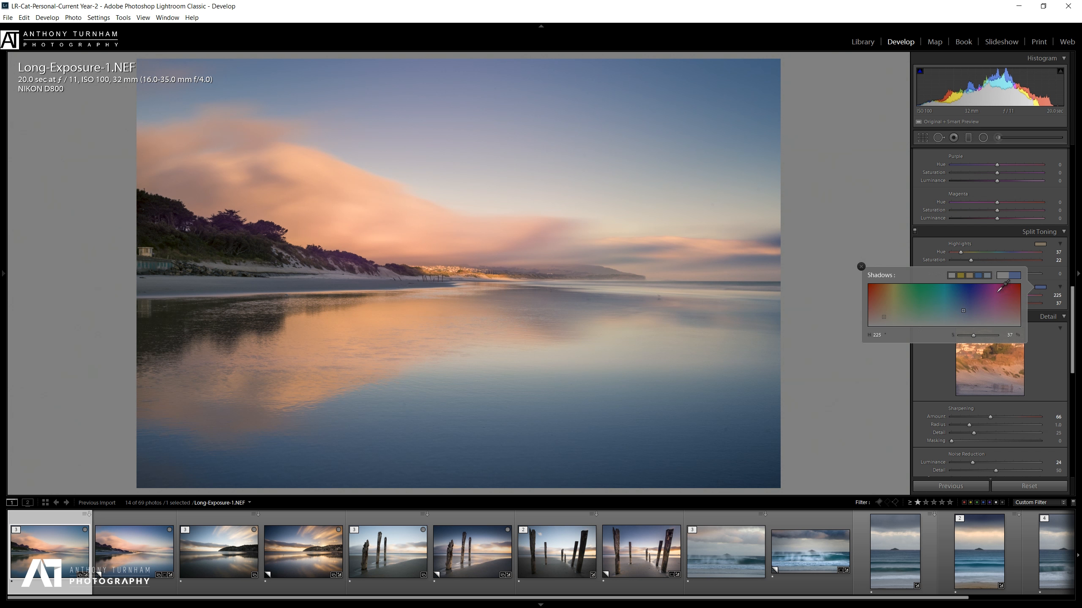
left_click(1048, 285)
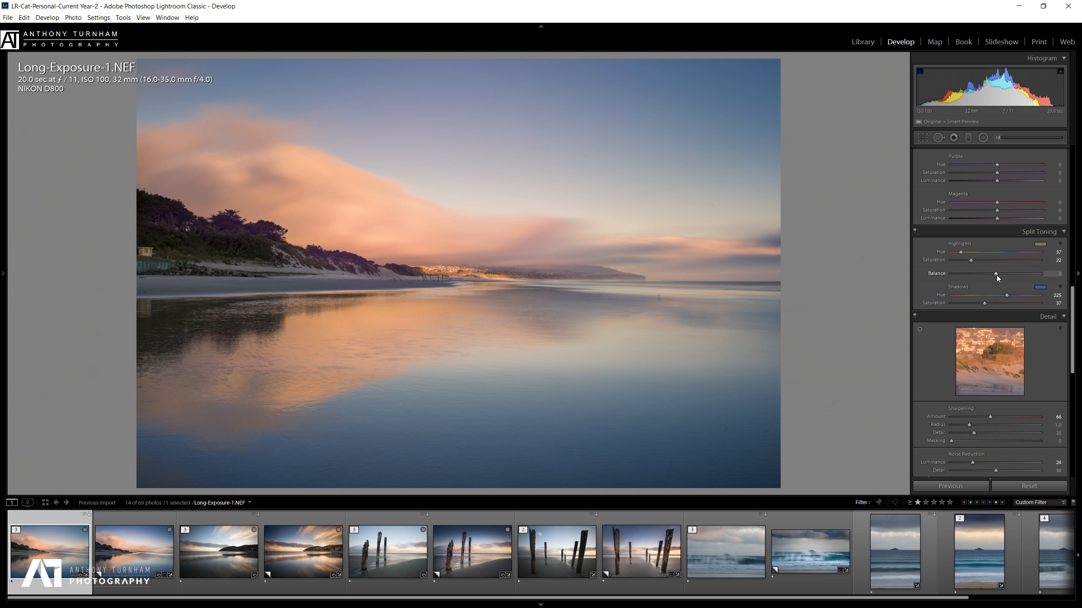
mouse_move(997, 275)
left_mouse_down()
mouse_move(1019, 274)
mouse_move(944, 272)
mouse_move(1023, 284)
mouse_move(984, 282)
mouse_move(1005, 283)
left_mouse_up()
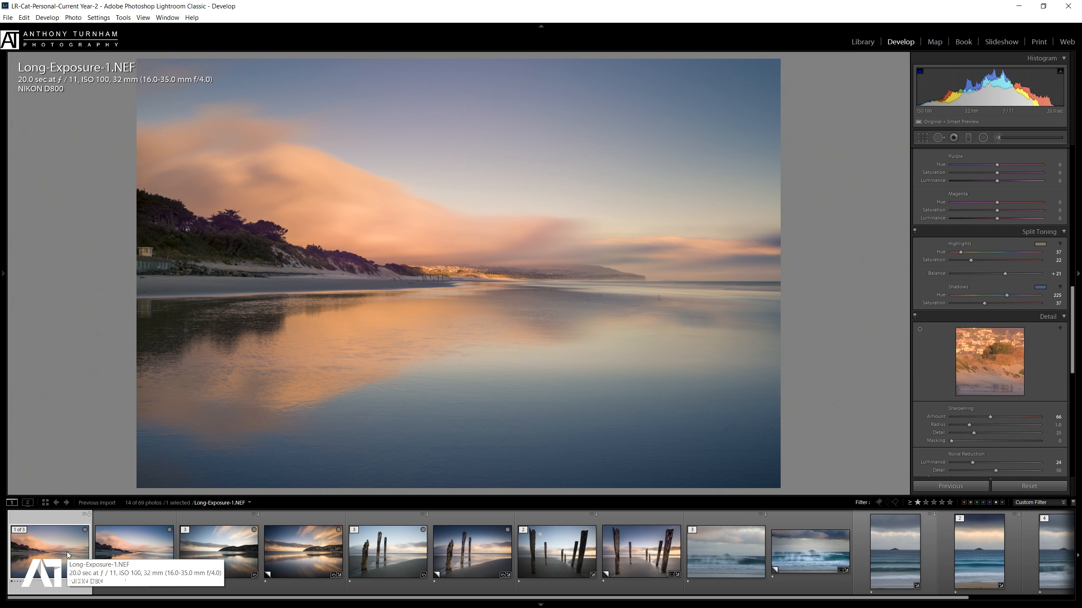
Compare Long-Exposure-1 and -2 with their edited copies, then select Long-Exposure-2.NEF and scroll to Basic.
left_click(142, 544)
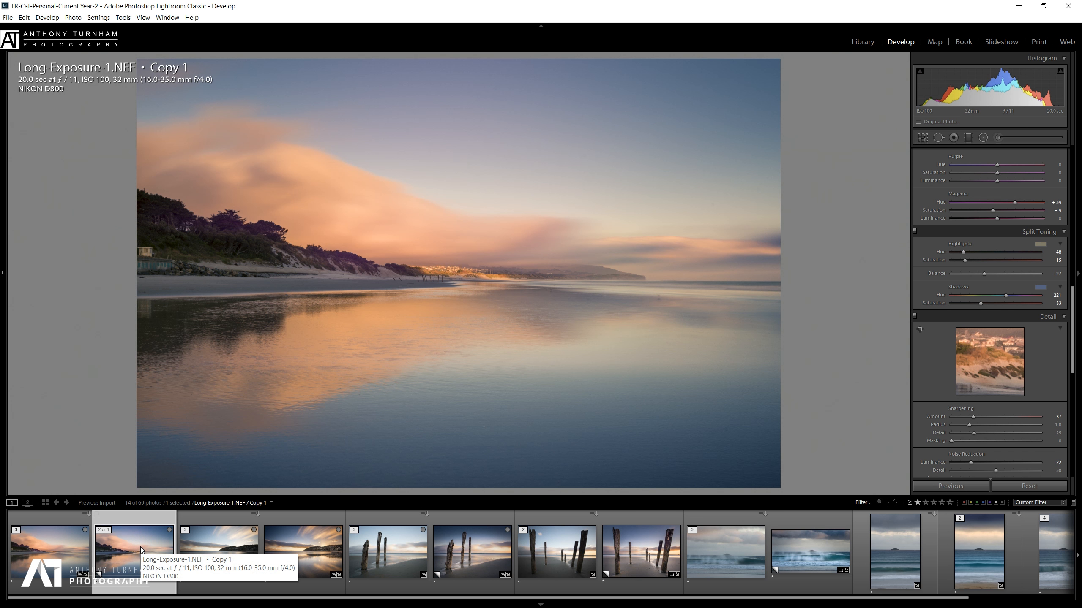
left_click(37, 549)
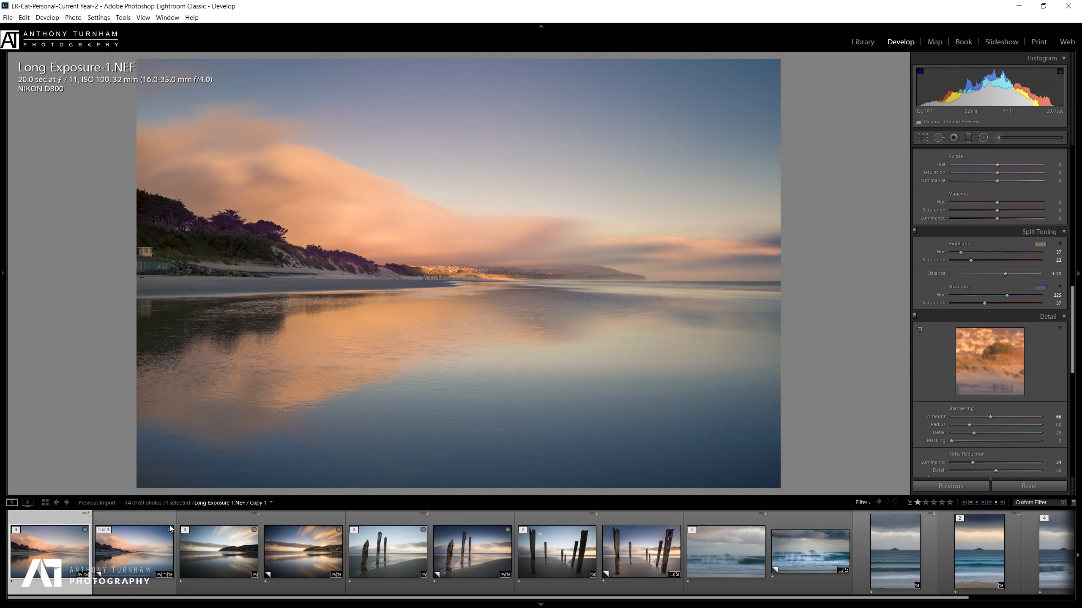
left_click(232, 546)
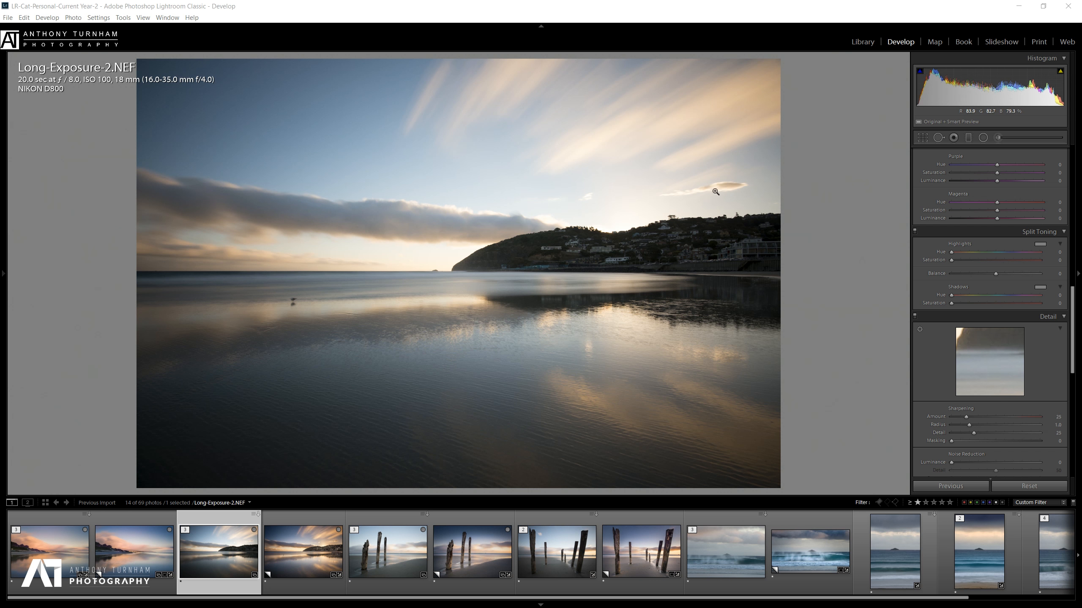
left_click(304, 551)
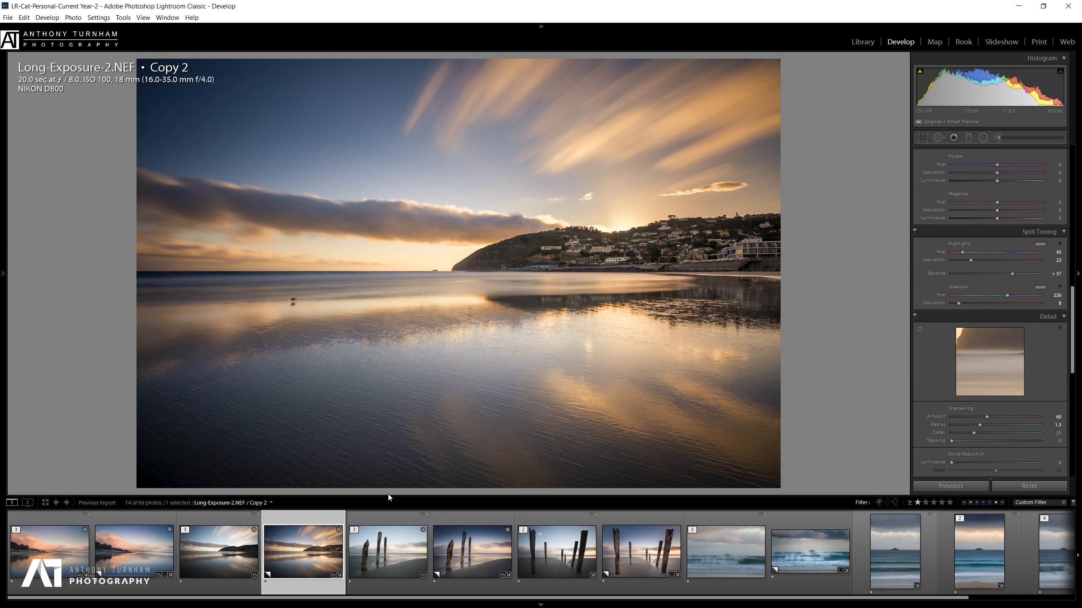
left_click(233, 560)
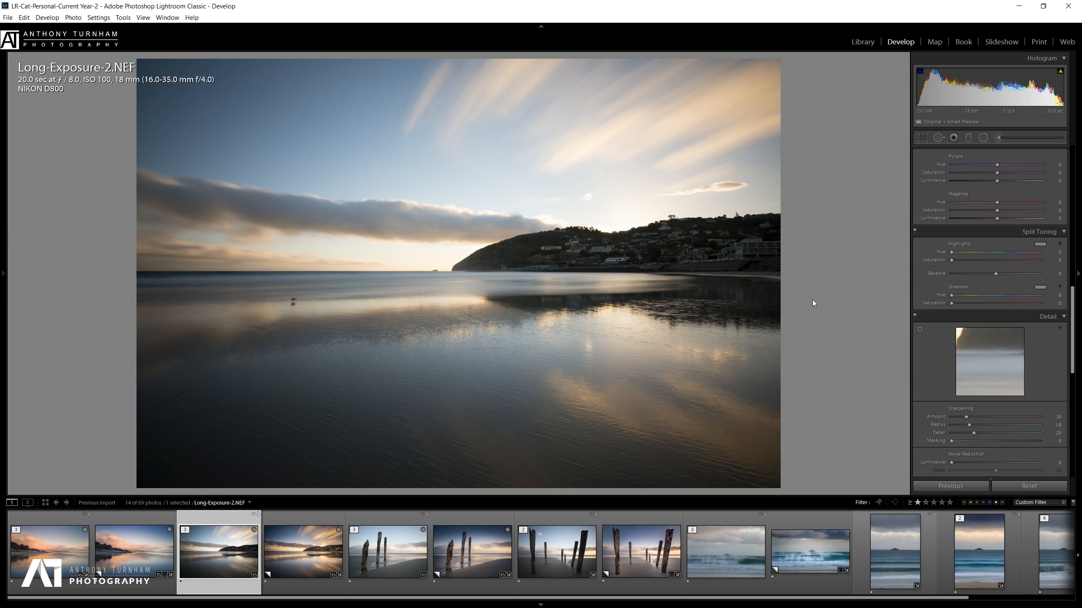
left_click_drag(1078, 321, 1025, 171)
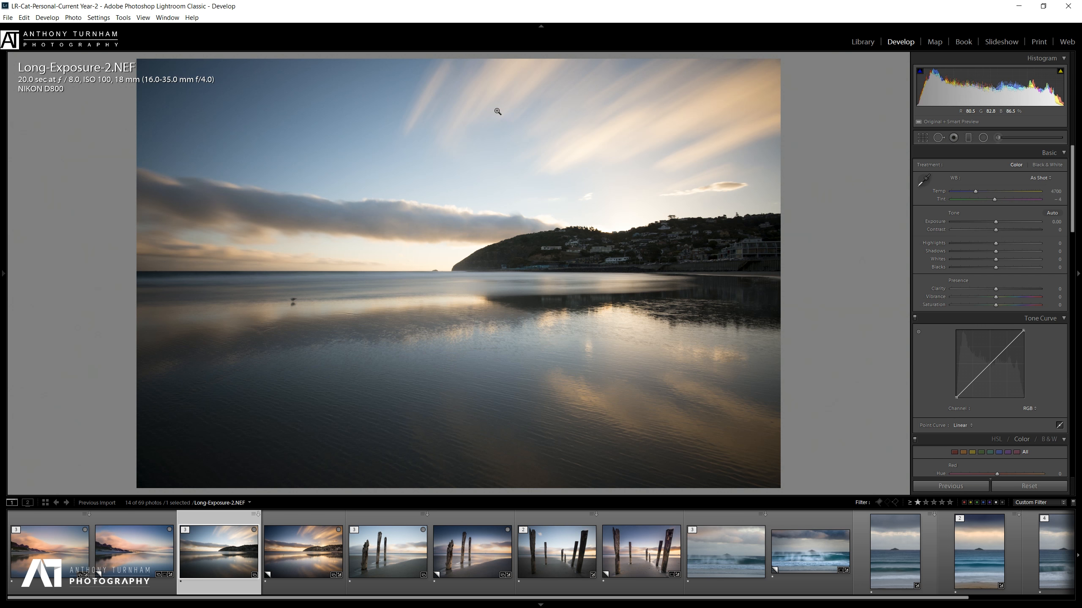
Add a graduated filter over the sky that darkens Exposure, lowers Contrast slightly and lifts Shadows.
left_click(968, 137)
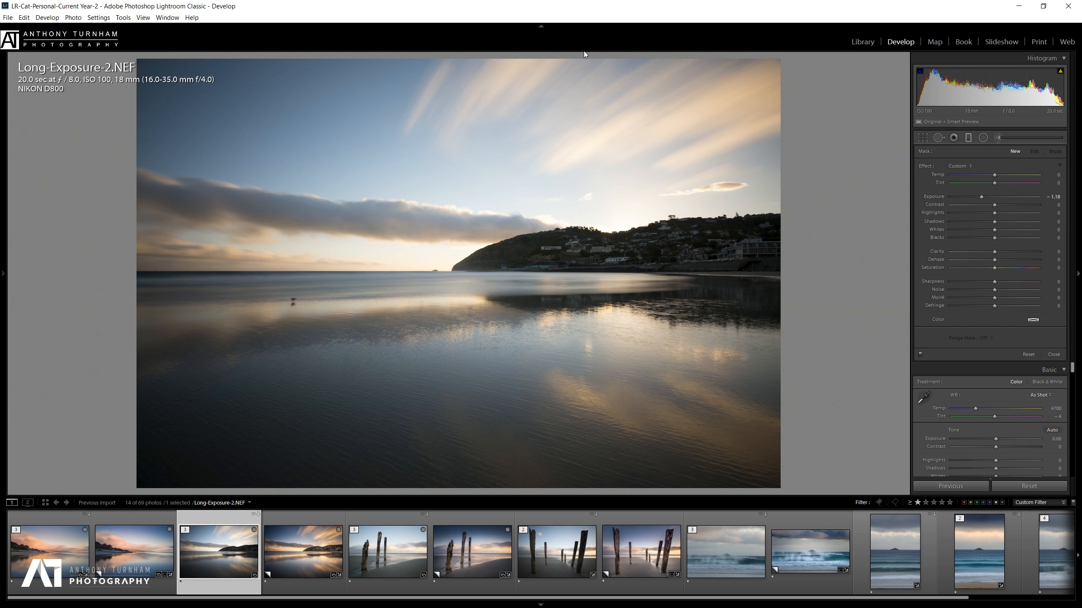
left_click_drag(580, 58, 581, 365)
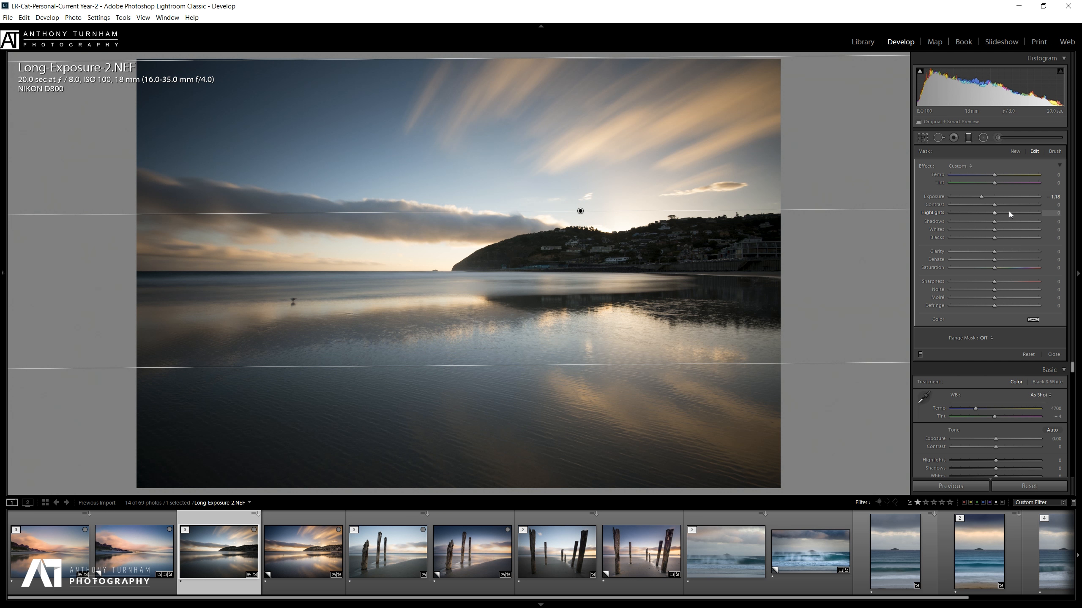
mouse_move(980, 196)
left_mouse_down()
mouse_move(967, 196)
mouse_move(978, 197)
left_mouse_up()
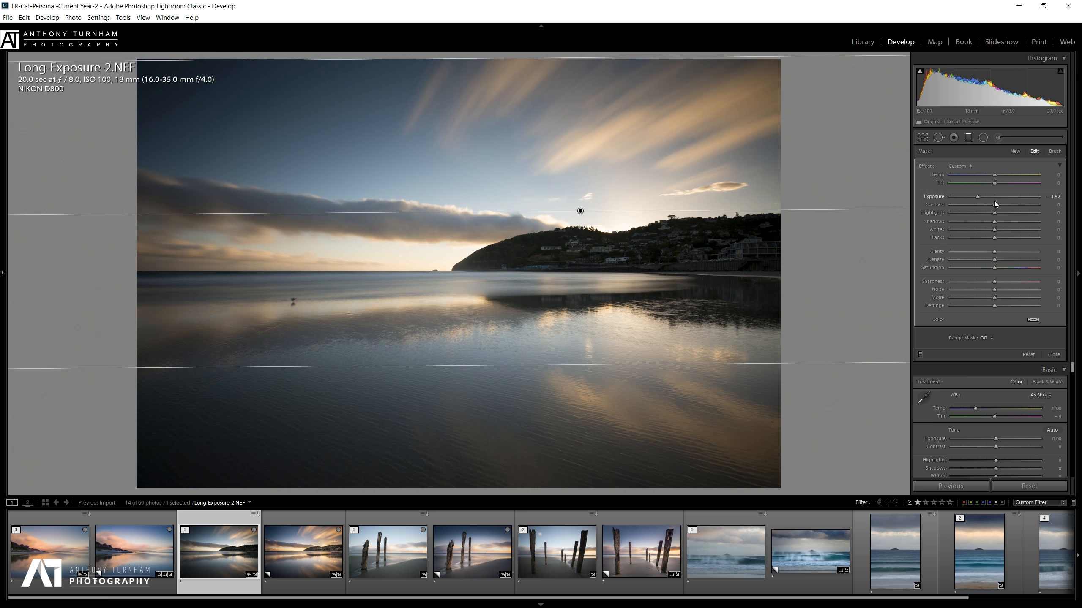
left_click_drag(1010, 208, 1005, 209)
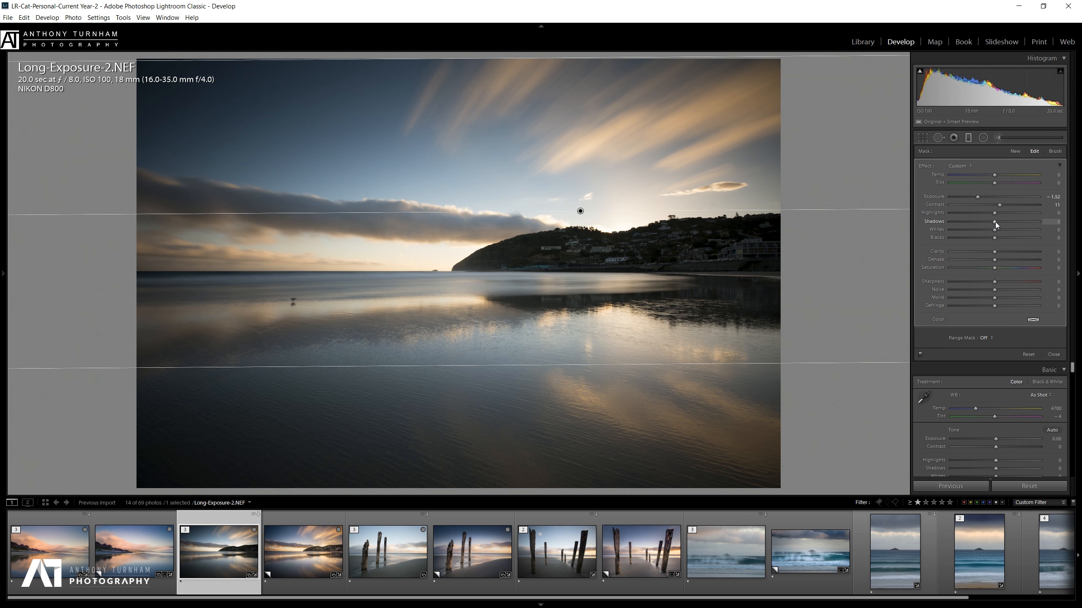
left_click_drag(995, 222, 999, 235)
Draw a radial filter over the lower beach with Exposure 0.11 and Shadows 24.
left_click(983, 139)
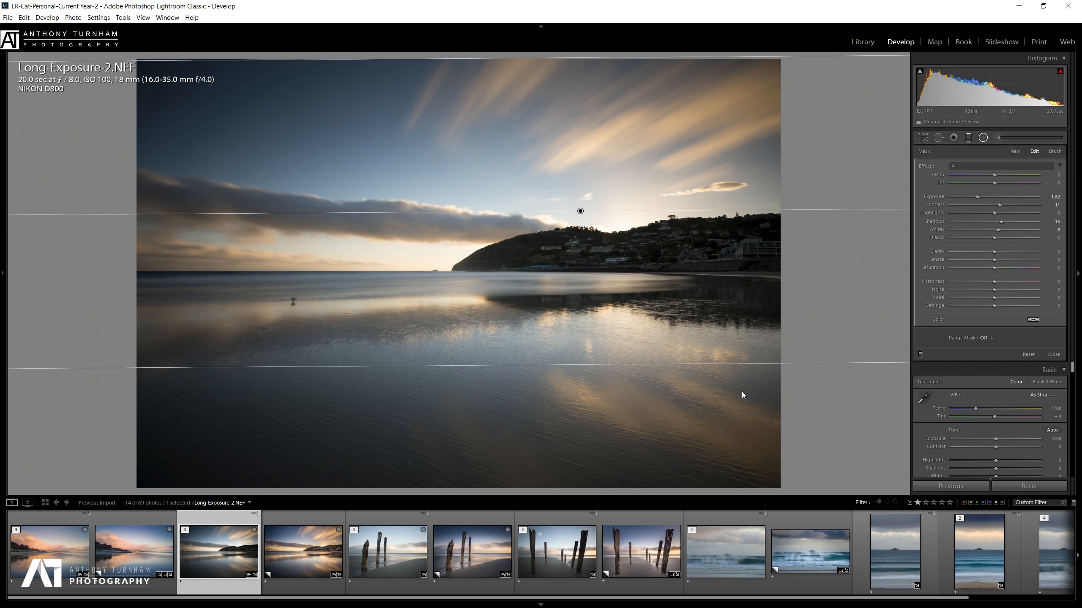
left_click_drag(748, 407, 529, 251)
mouse_move(982, 197)
left_mouse_down()
mouse_move(1004, 196)
mouse_move(996, 199)
left_mouse_up()
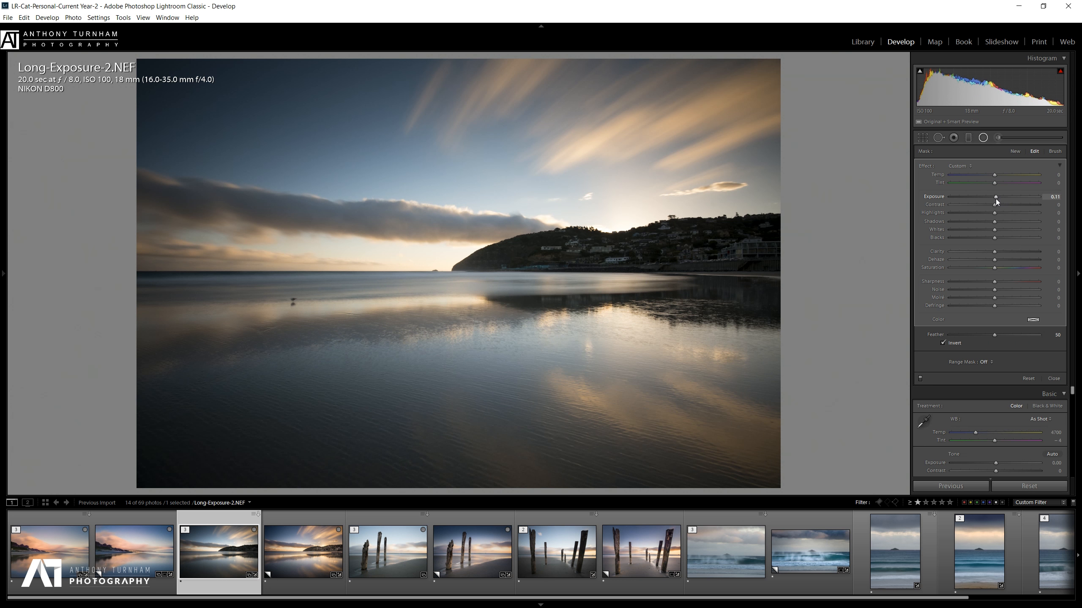
left_click(1004, 222)
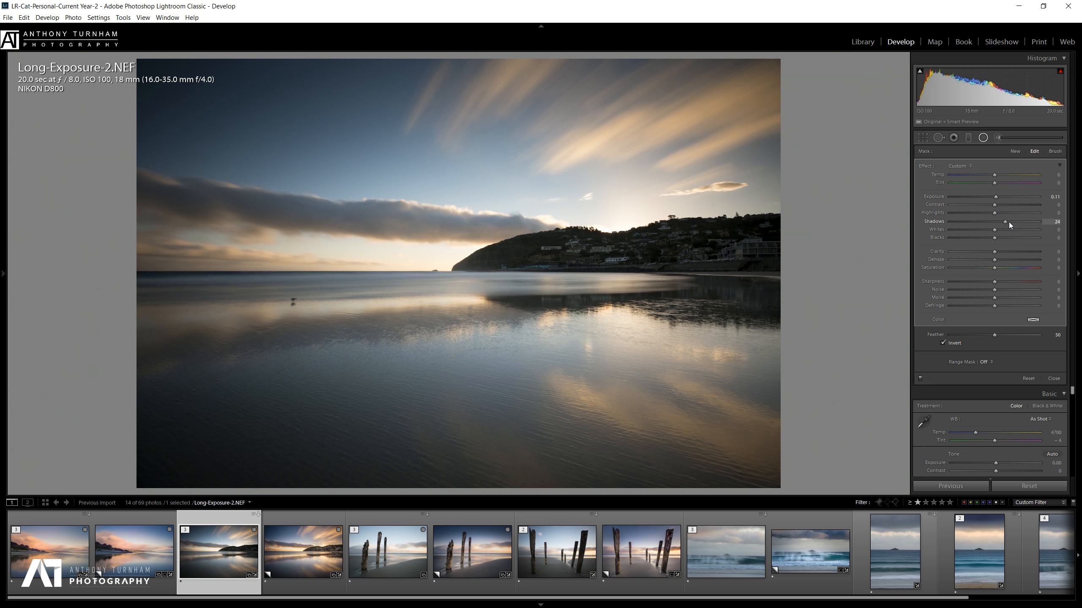
left_click_drag(1008, 222, 1005, 222)
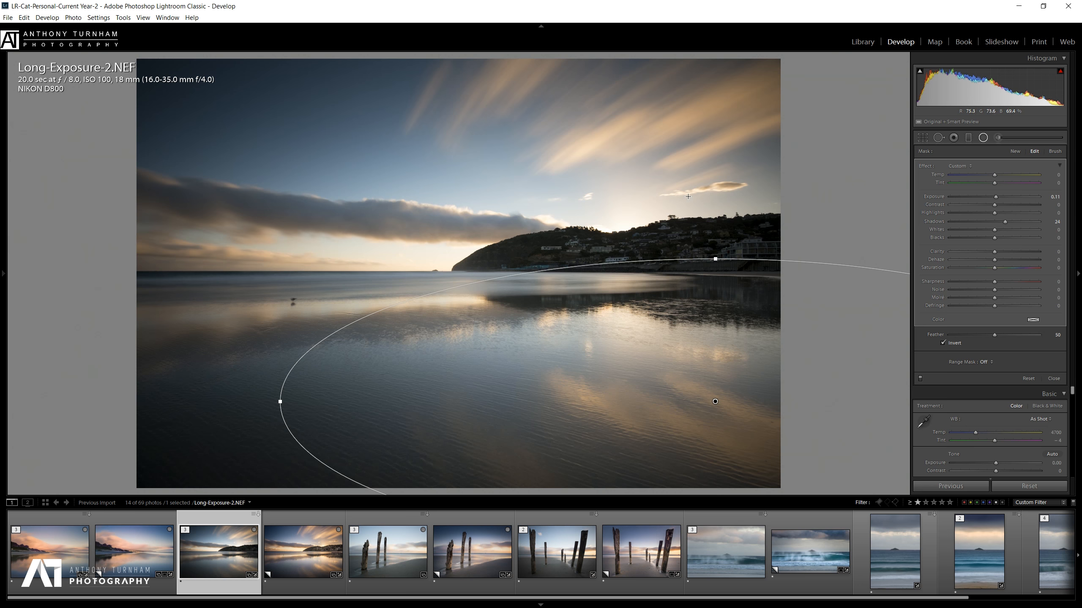
Draw a Feather 100 radial filter around the sun with Exposure −0.76 and Highlights −27, then flatten it.
left_click_drag(609, 212, 804, 167)
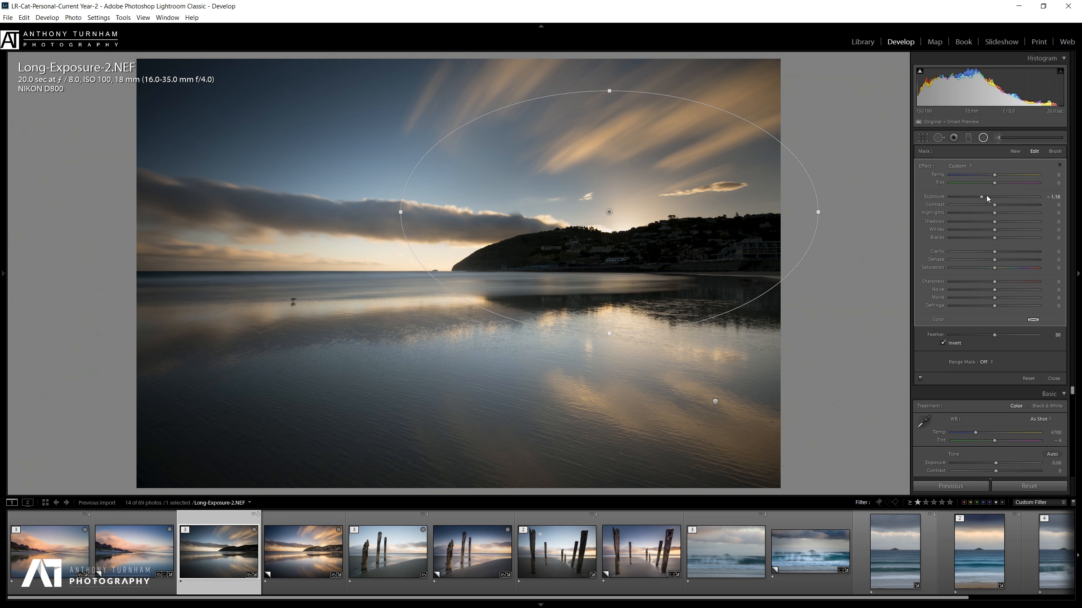
left_click_drag(982, 197, 987, 197)
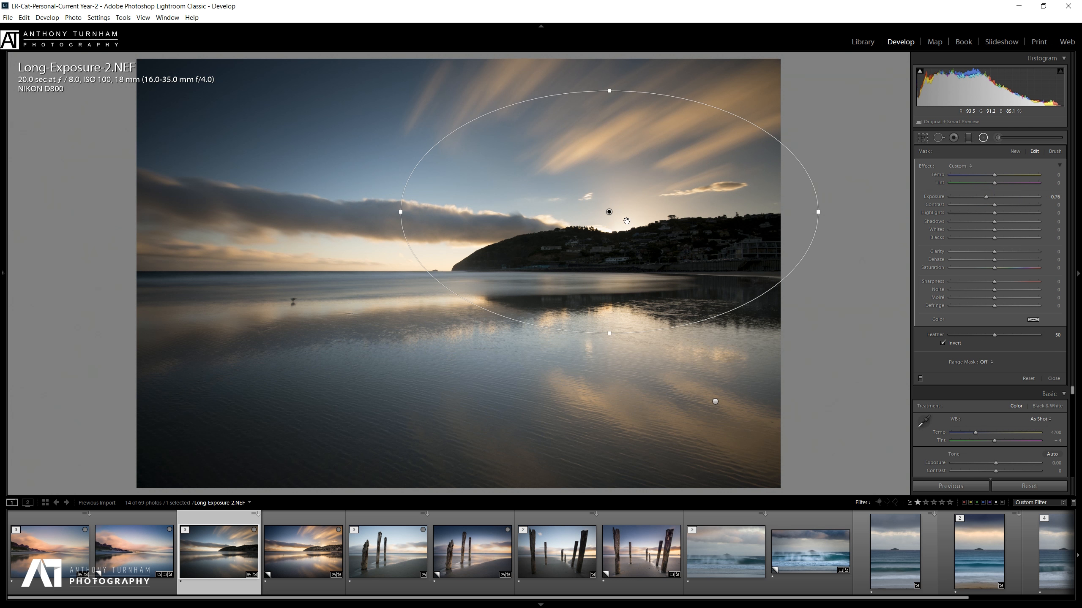
left_click(1041, 337)
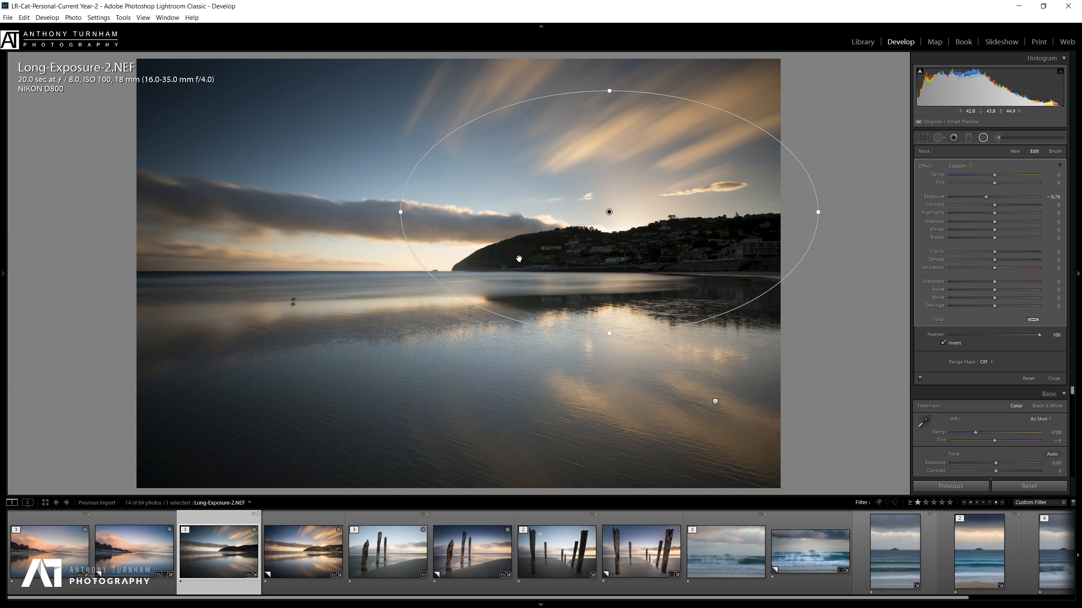
mouse_move(607, 209)
left_mouse_down()
mouse_move(337, 220)
mouse_move(639, 215)
mouse_move(615, 215)
left_mouse_up()
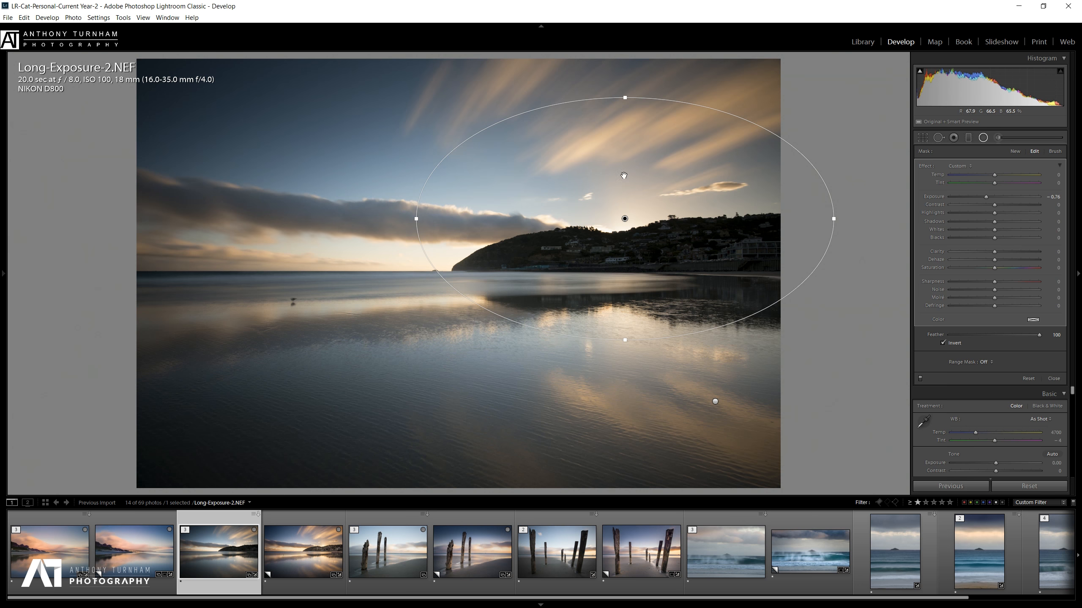
mouse_move(987, 213)
left_mouse_down()
mouse_move(942, 208)
mouse_move(996, 214)
mouse_move(981, 213)
left_mouse_up()
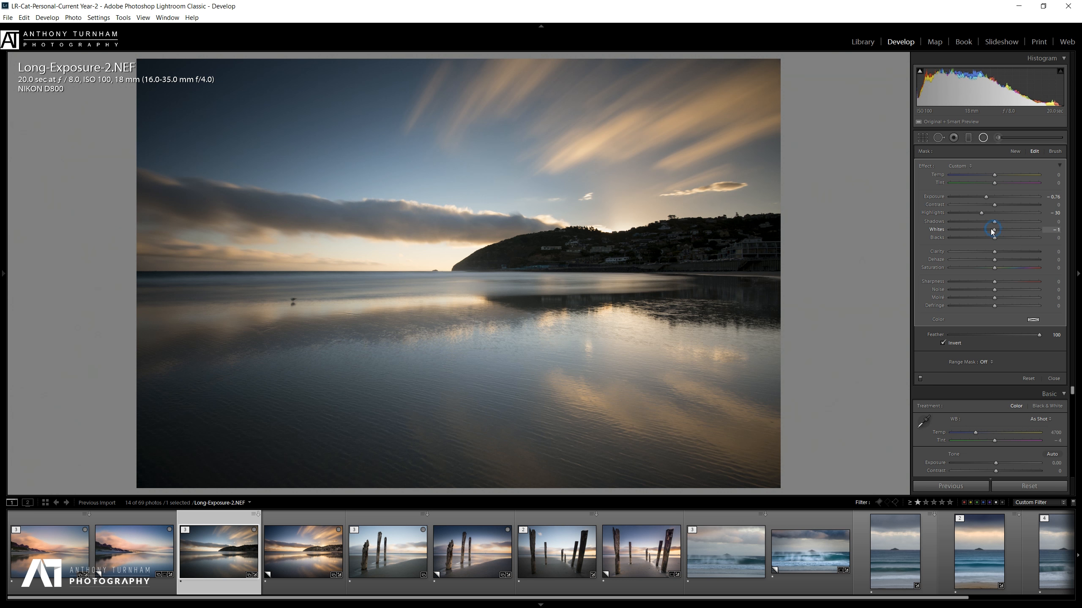
mouse_move(958, 231)
left_mouse_down()
mouse_move(989, 232)
mouse_move(934, 235)
mouse_move(964, 231)
left_mouse_up()
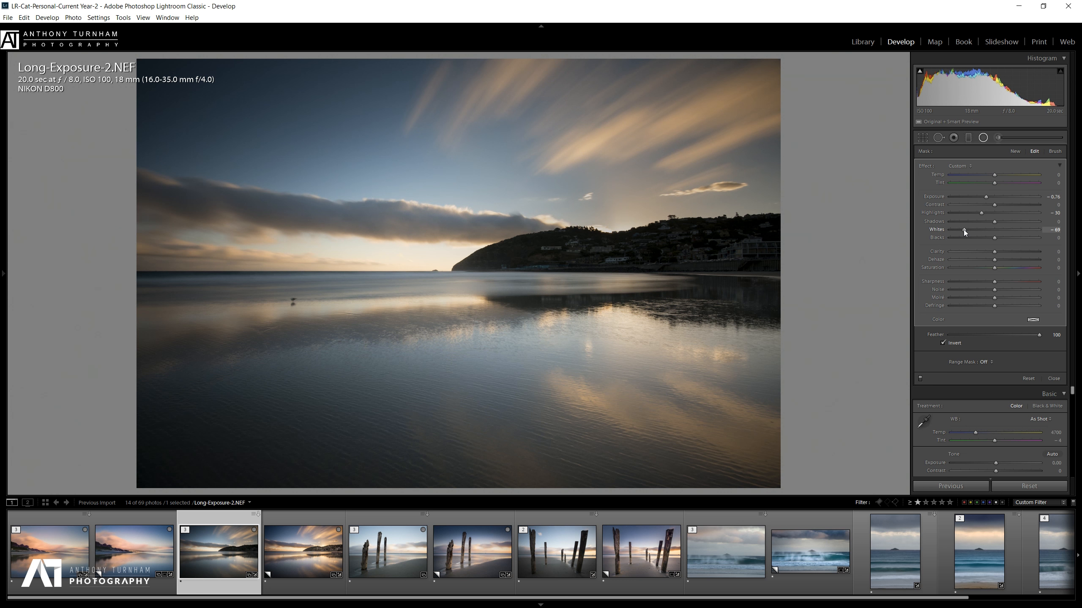
double_click(964, 231)
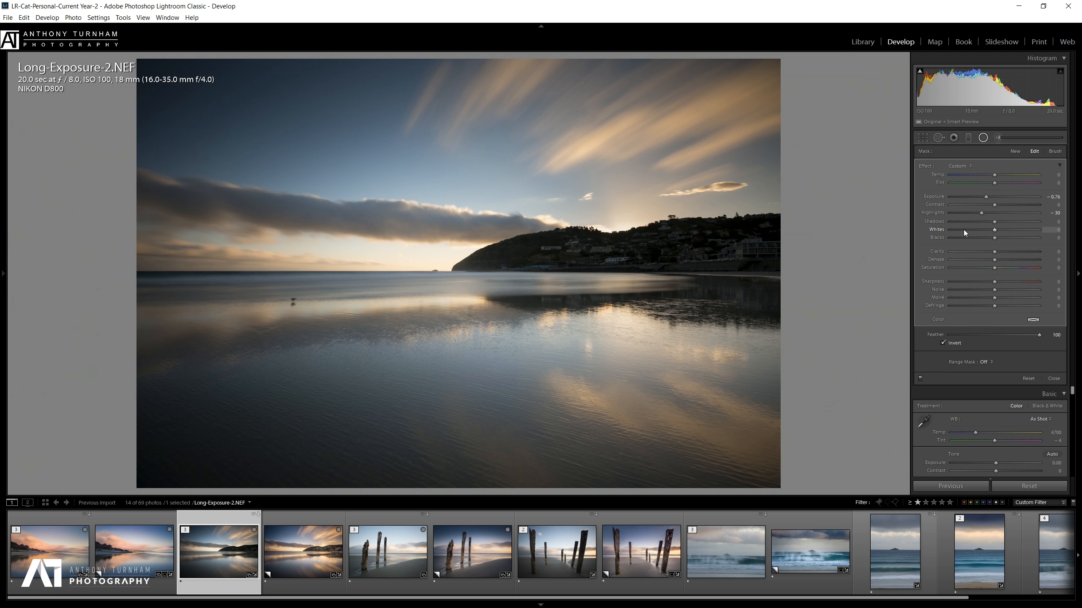
mouse_move(993, 232)
left_mouse_down()
mouse_move(944, 225)
mouse_move(994, 227)
mouse_move(982, 215)
left_mouse_up()
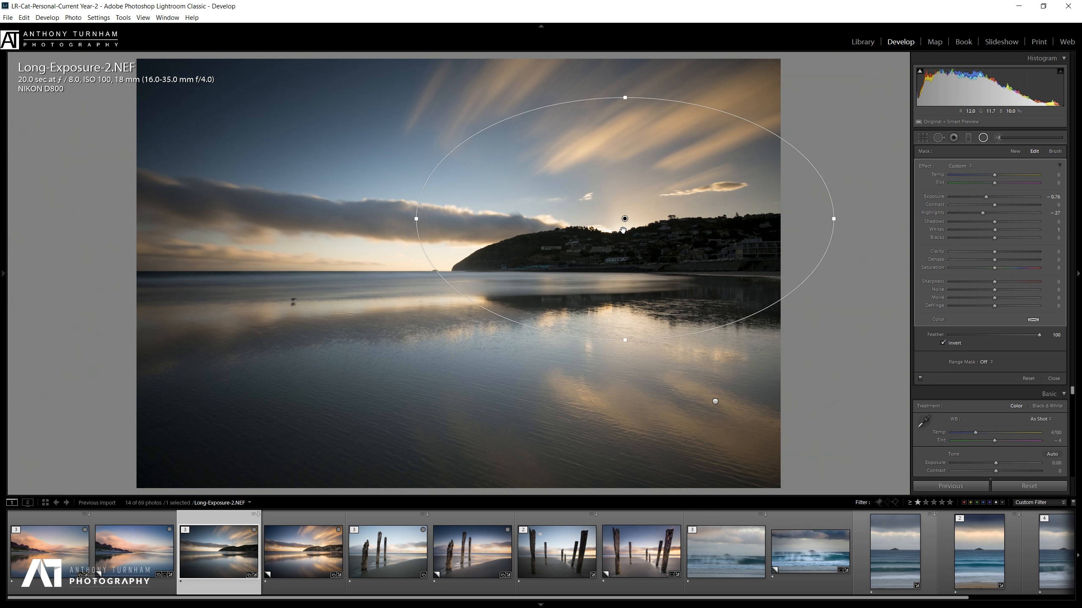
left_click_drag(625, 341, 619, 311)
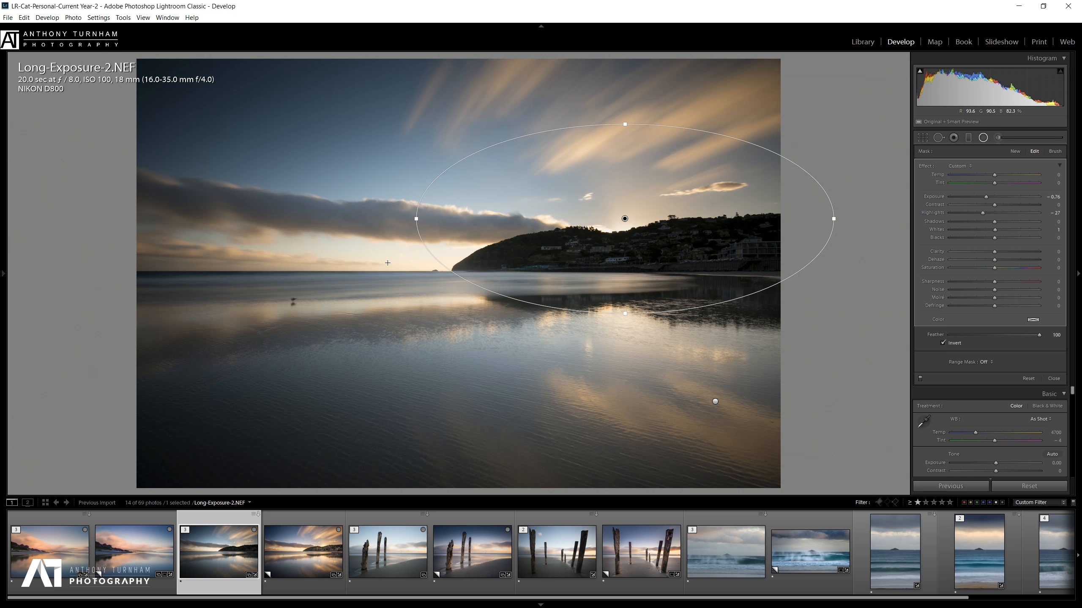
Duplicate the sun radial filter, move the copy left and flatten it onto the horizon.
right_click(626, 218)
left_click(635, 220)
left_click_drag(624, 219, 378, 256)
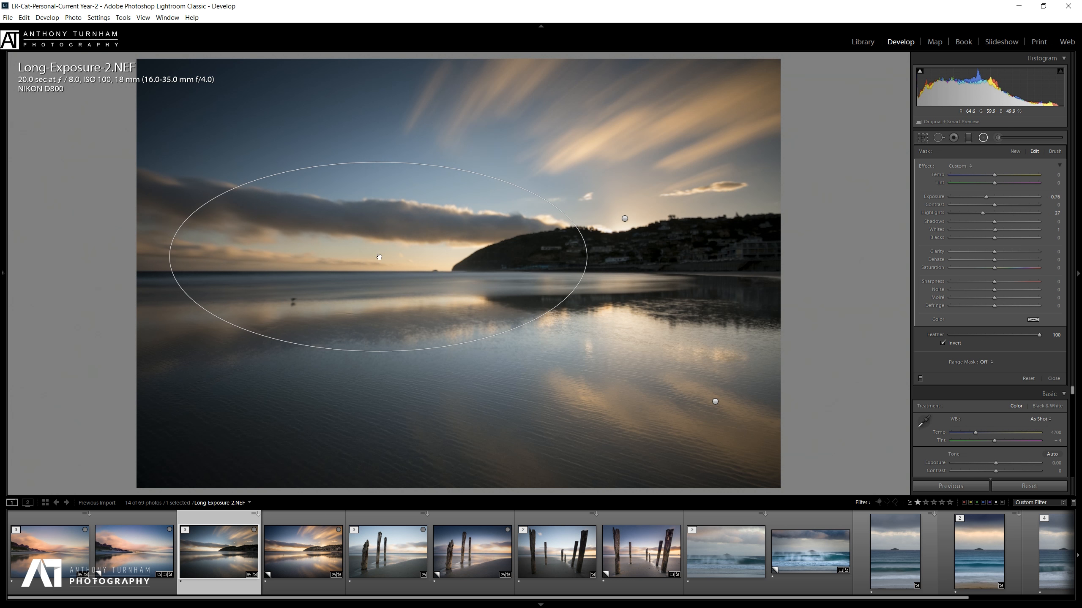
left_click_drag(377, 164, 379, 208)
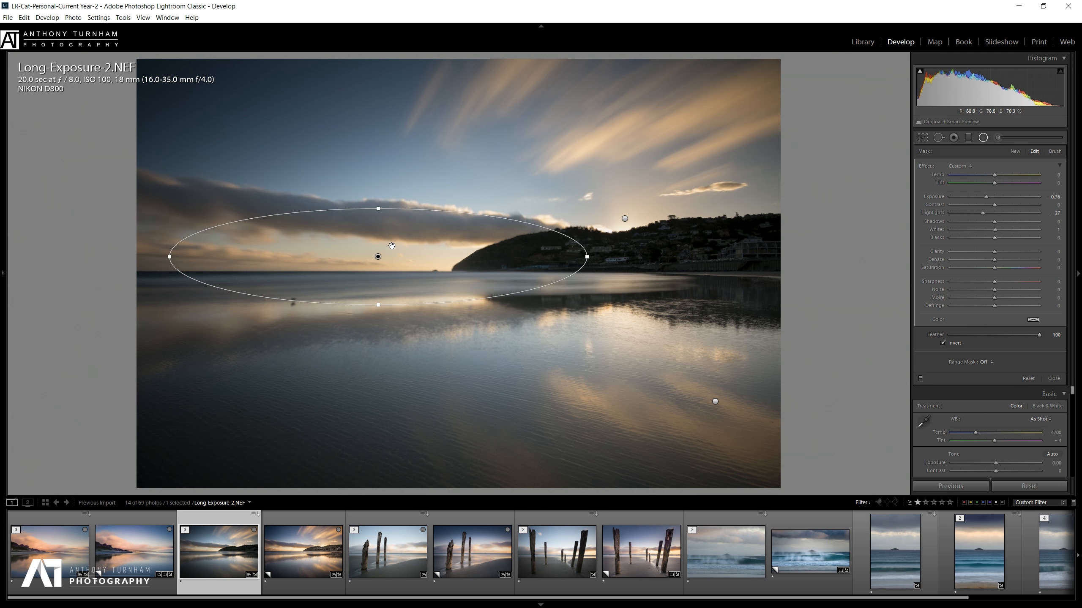
left_click_drag(378, 256, 384, 271)
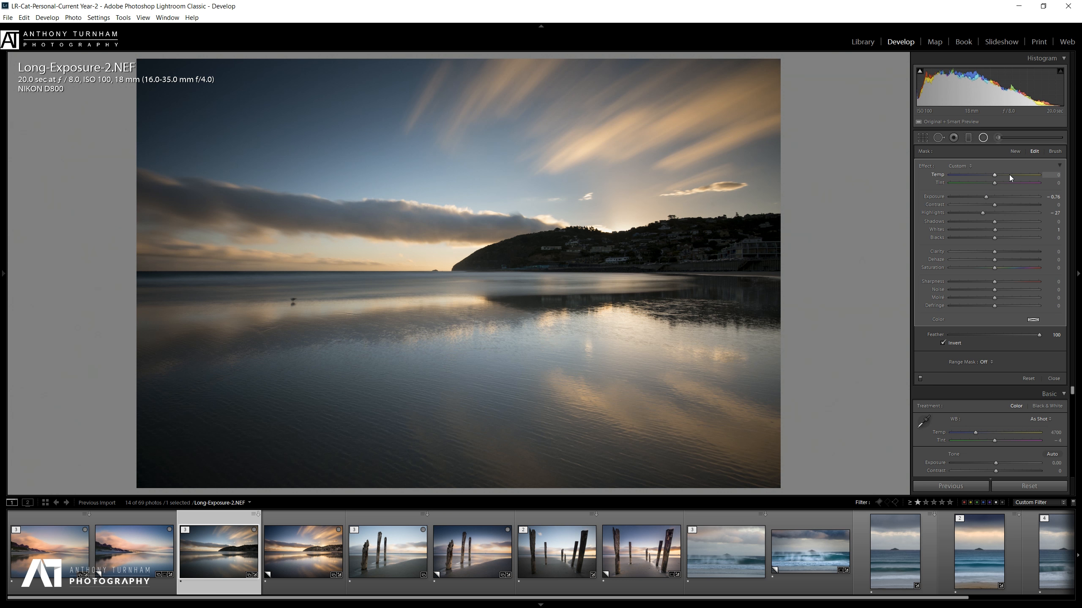
Warm the horizon filter to Temp 21, Tint 13, and draw a new wide radial filter.
mouse_move(1038, 174)
left_mouse_down()
mouse_move(1000, 174)
mouse_move(1031, 177)
left_mouse_up()
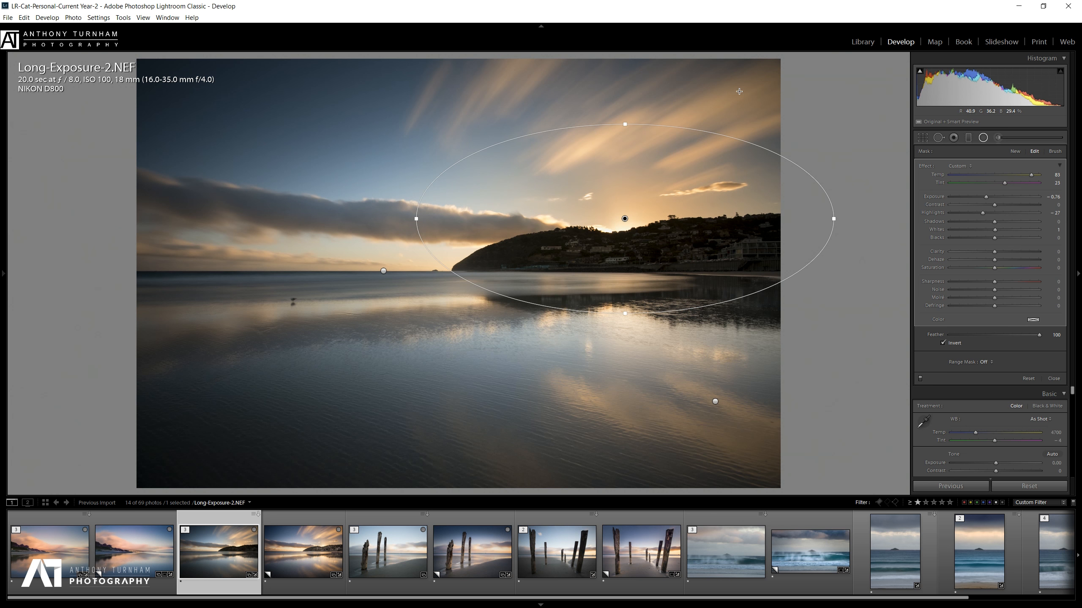
left_click(383, 271)
left_click_drag(994, 175, 1001, 184)
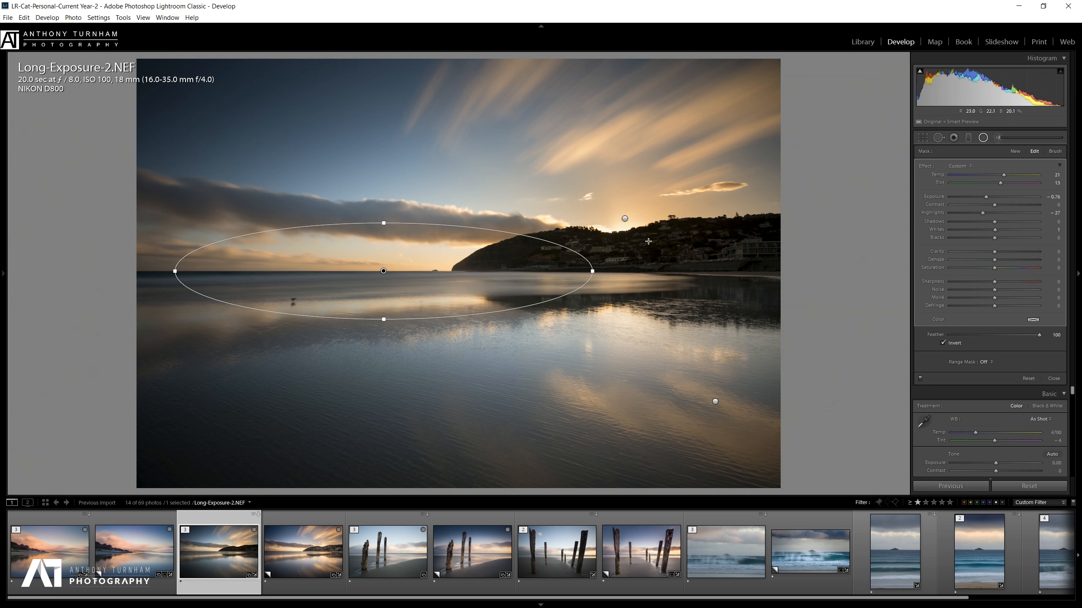
mouse_move(639, 253)
left_mouse_down()
mouse_move(771, 296)
mouse_move(907, 359)
left_mouse_up()
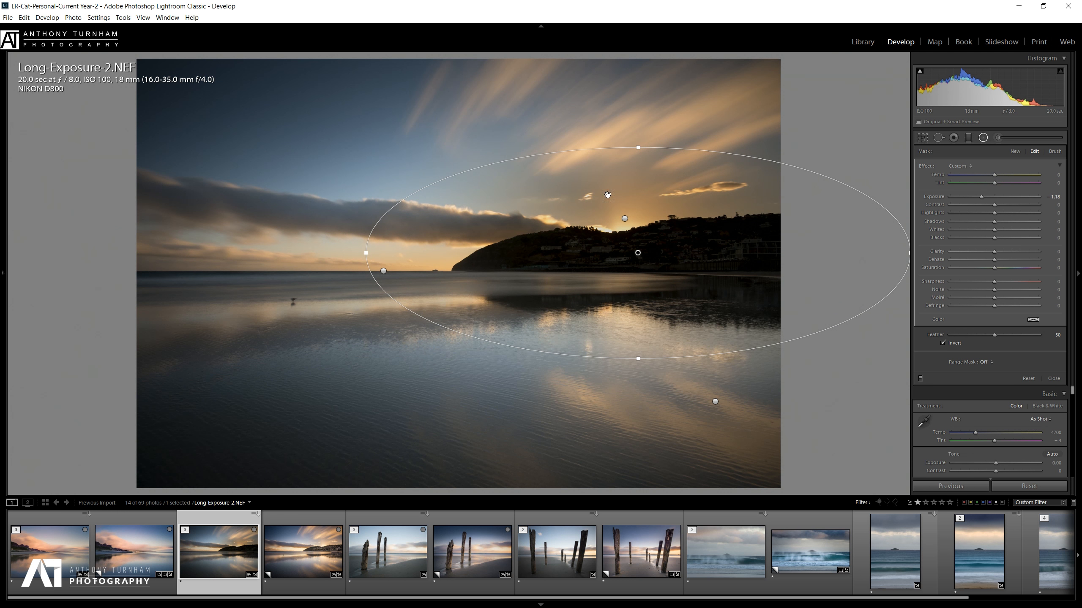
Give the new radial filter Exposure 0.99, a Luminance range mask of 0/49, and Clarity 46.
double_click(982, 198)
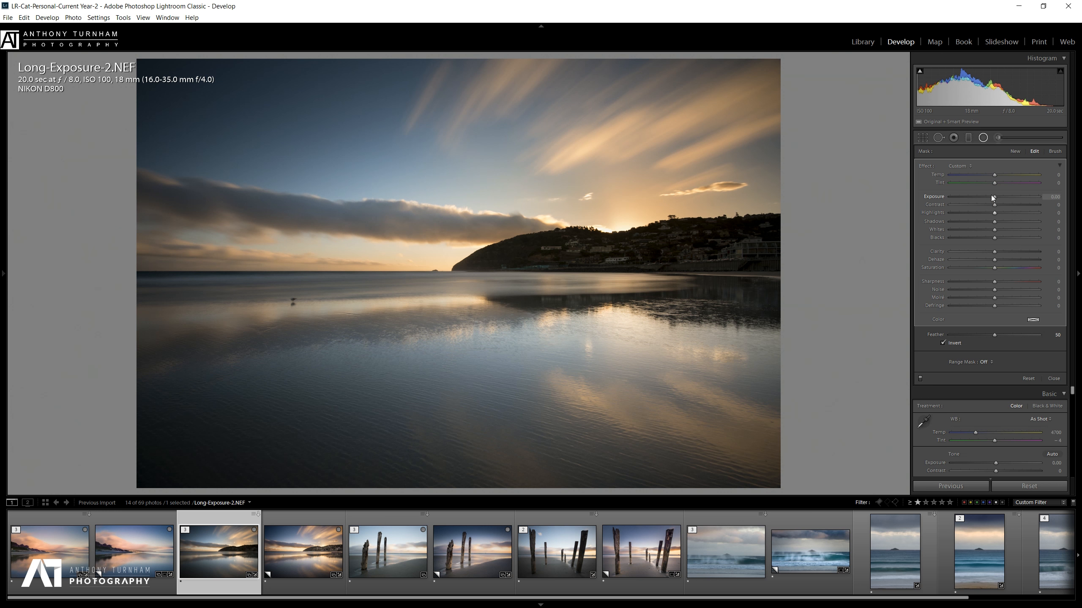
left_click_drag(996, 194, 1003, 198)
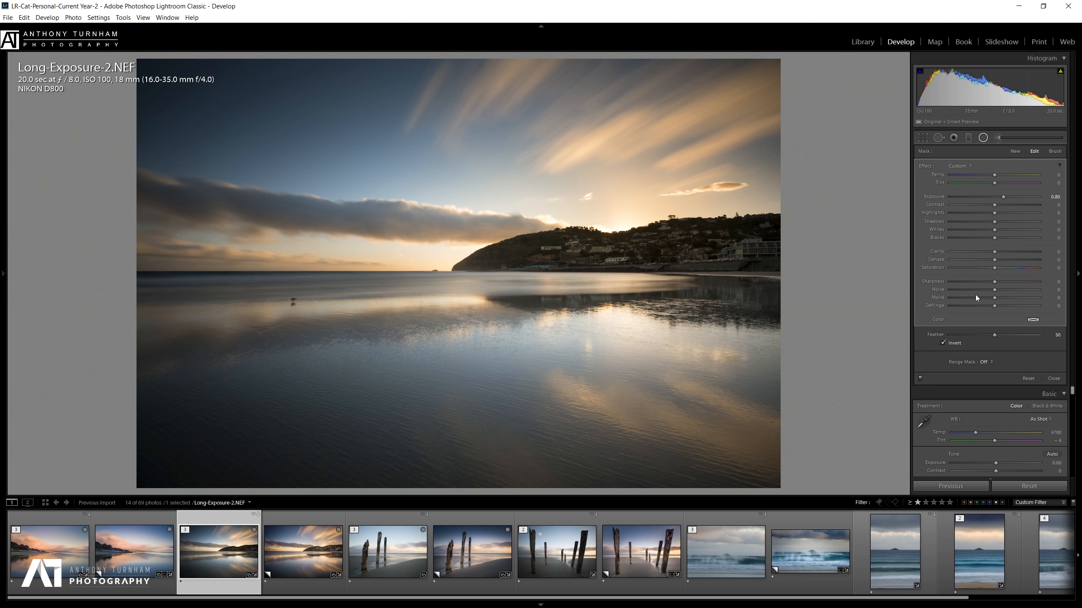
left_click(983, 362)
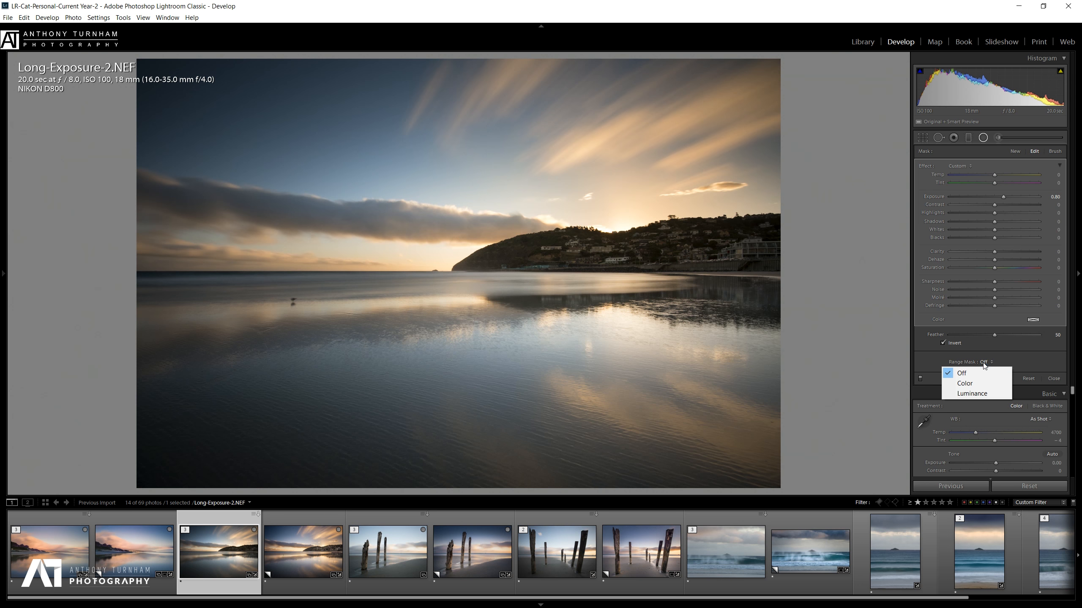
left_click(972, 396)
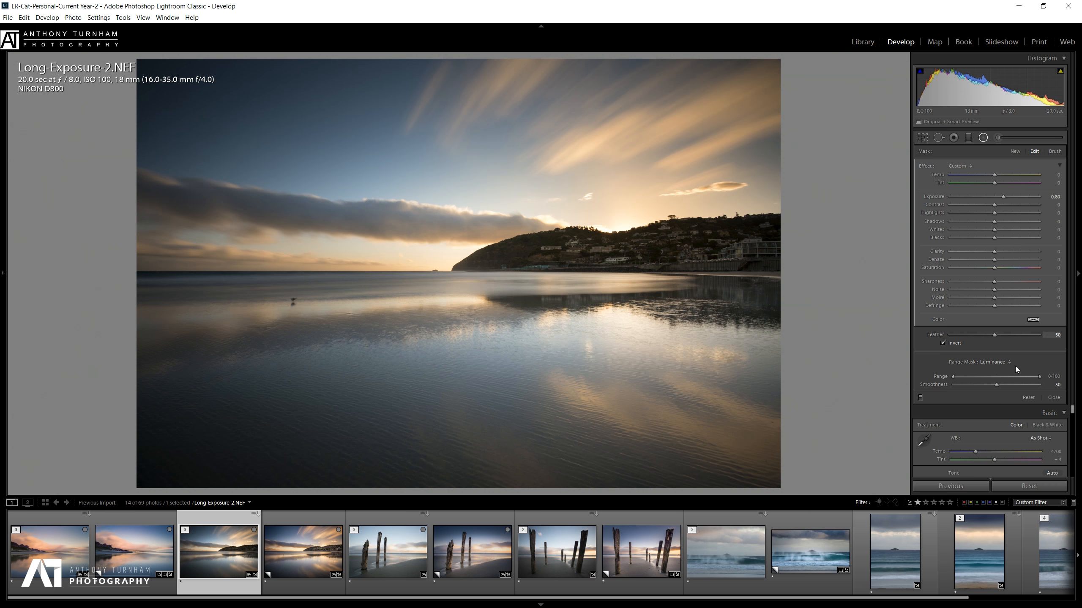
mouse_move(953, 376)
left_mouse_down()
mouse_move(996, 381)
mouse_move(948, 384)
left_mouse_up()
left_click_drag(1039, 377, 1002, 382)
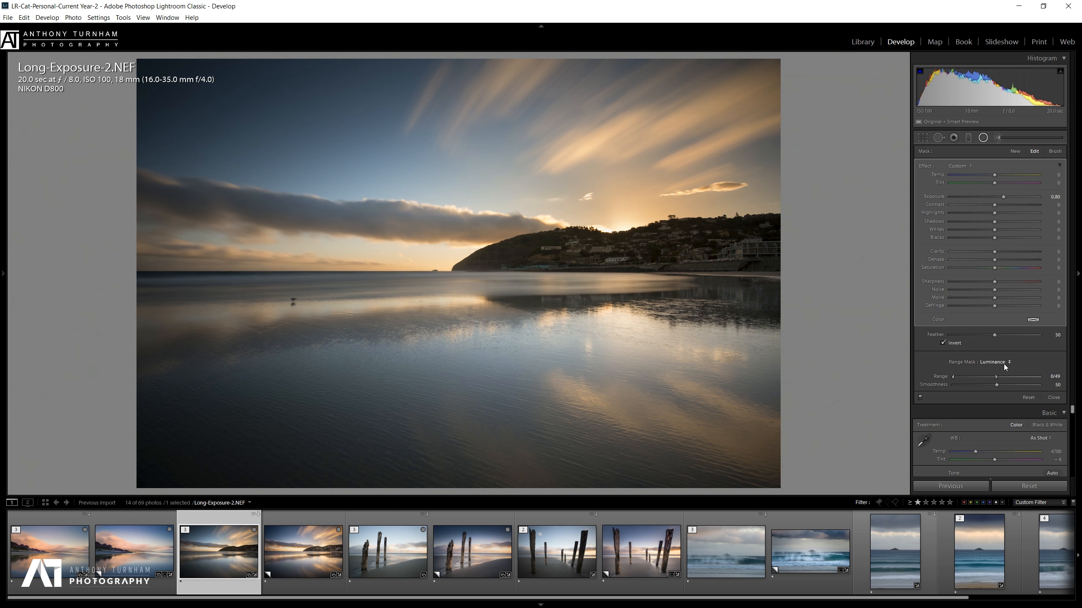
mouse_move(1015, 200)
left_mouse_down()
mouse_move(1003, 200)
mouse_move(1026, 205)
mouse_move(1004, 206)
left_mouse_up()
left_click_drag(1018, 252, 1056, 264)
left_click_drag(954, 251, 1018, 257)
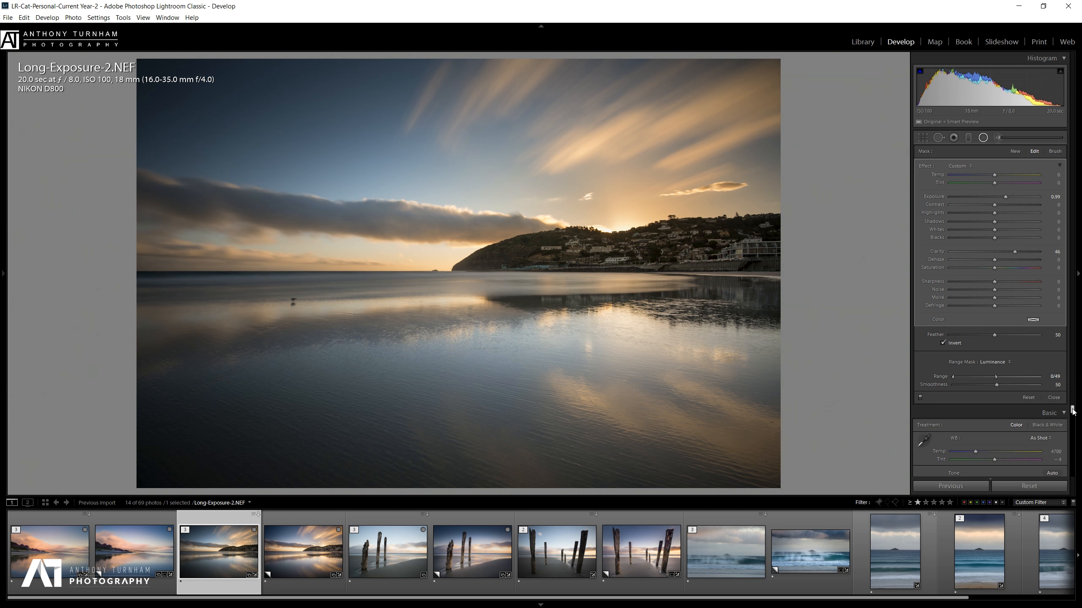
Switch the right panel to Solo Mode and close the Radial Filter tool.
right_click(1048, 413)
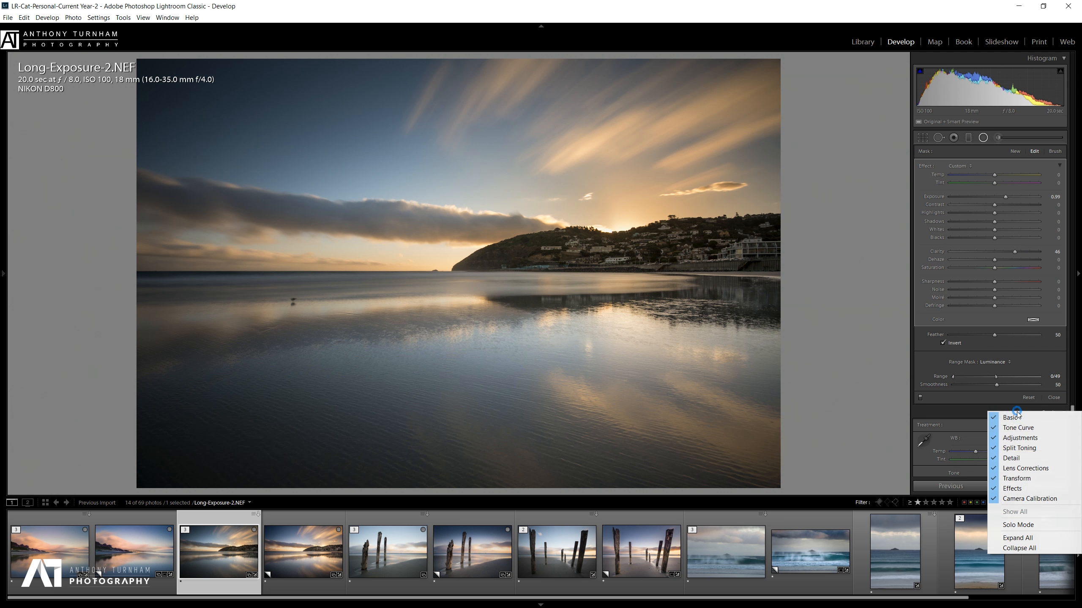
left_click(1043, 526)
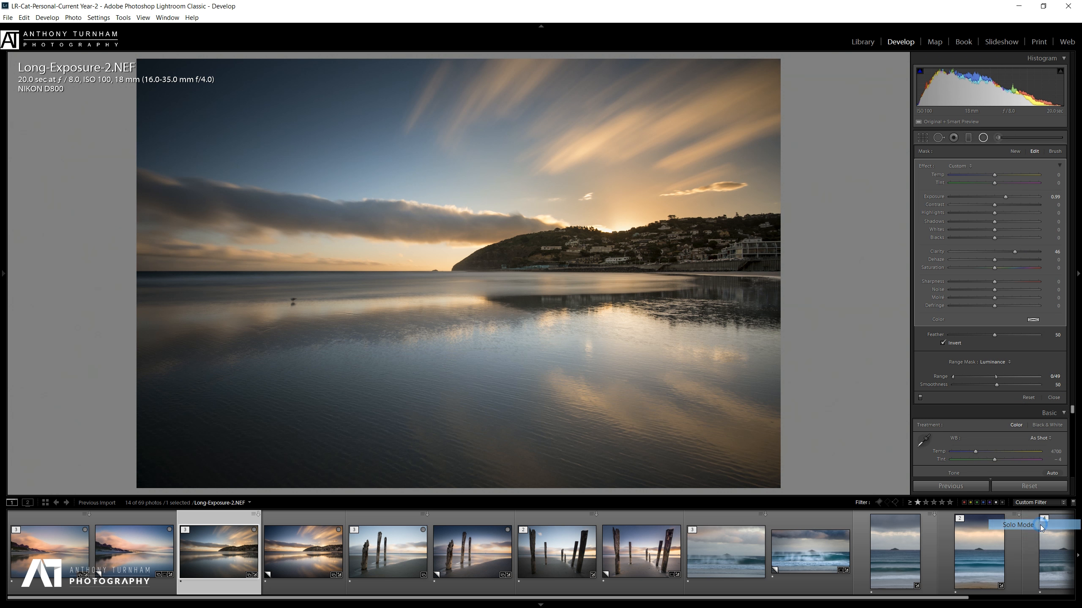
left_click(984, 137)
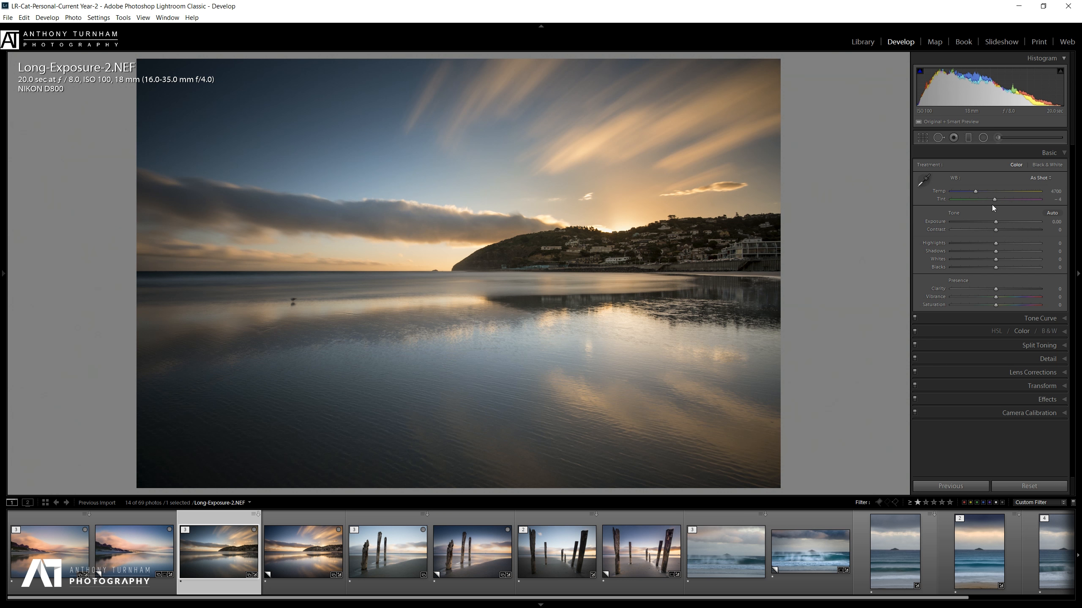
Set Temp 4905, a magenta tint, Contrast +16, Highlights −28 and Blacks −19, raising Shadows and Whites.
left_click_drag(977, 194, 978, 195)
left_click_drag(994, 200, 999, 200)
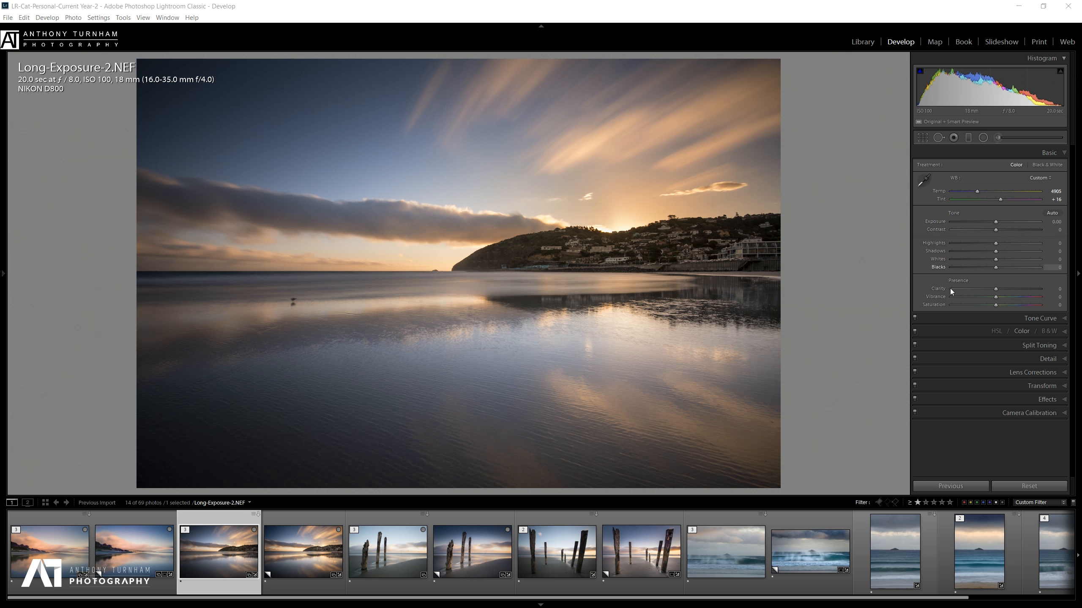
left_click(1003, 229)
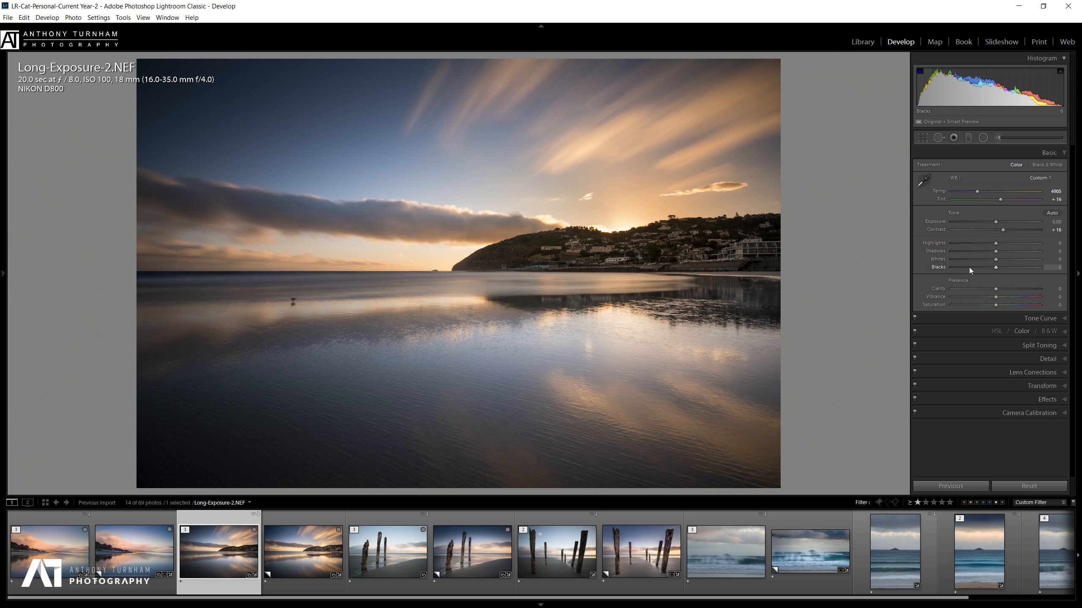
left_click(983, 244)
left_click(1004, 251)
left_click(1005, 259)
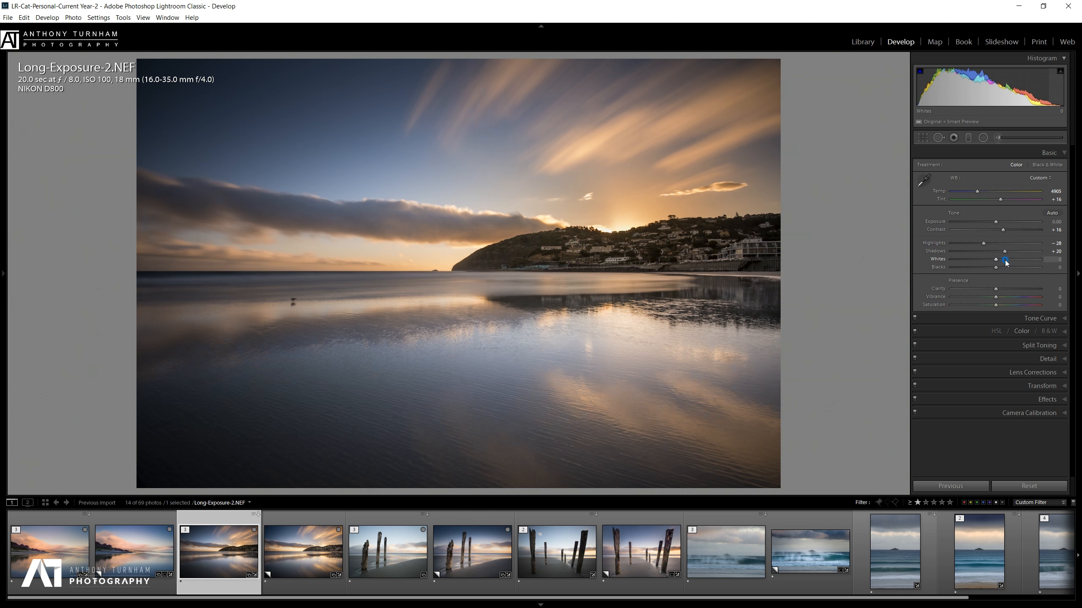
left_click(987, 267)
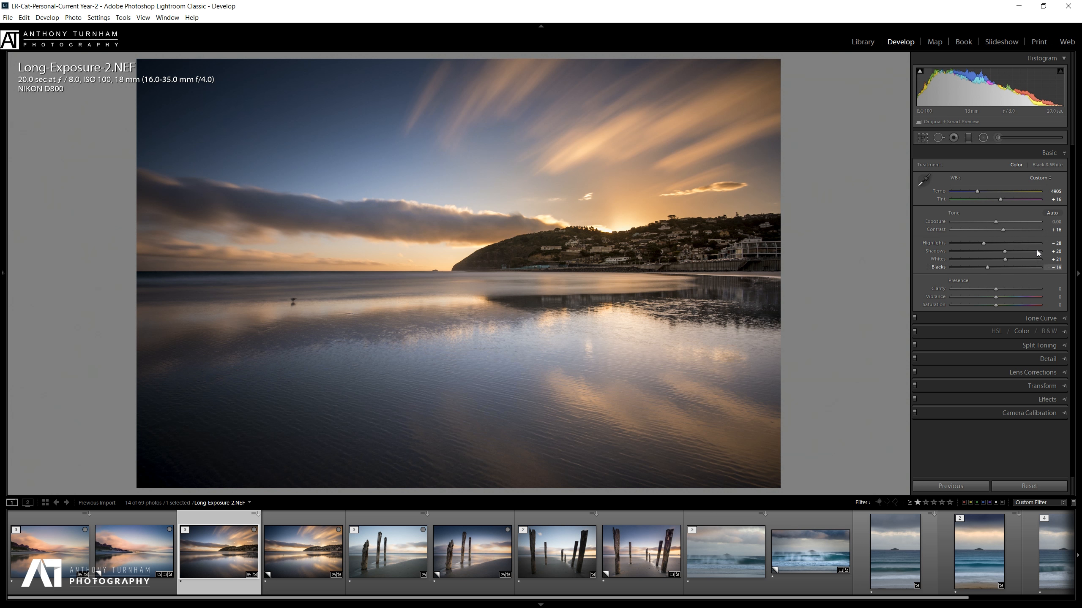
Push Shadows to +33 and Whites to +30, add Clarity +12 and Vibrance +20, then compare with Copy 2.
mouse_move(1006, 253)
left_mouse_down()
mouse_move(1019, 255)
mouse_move(1007, 259)
left_mouse_up()
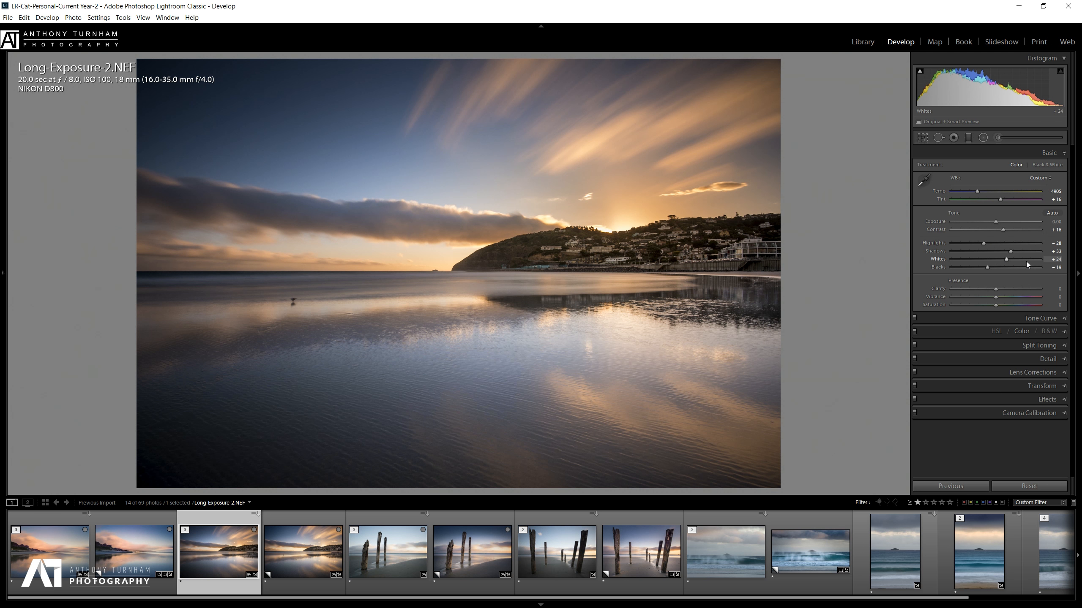
left_click_drag(1006, 260, 1008, 260)
left_click(1002, 289)
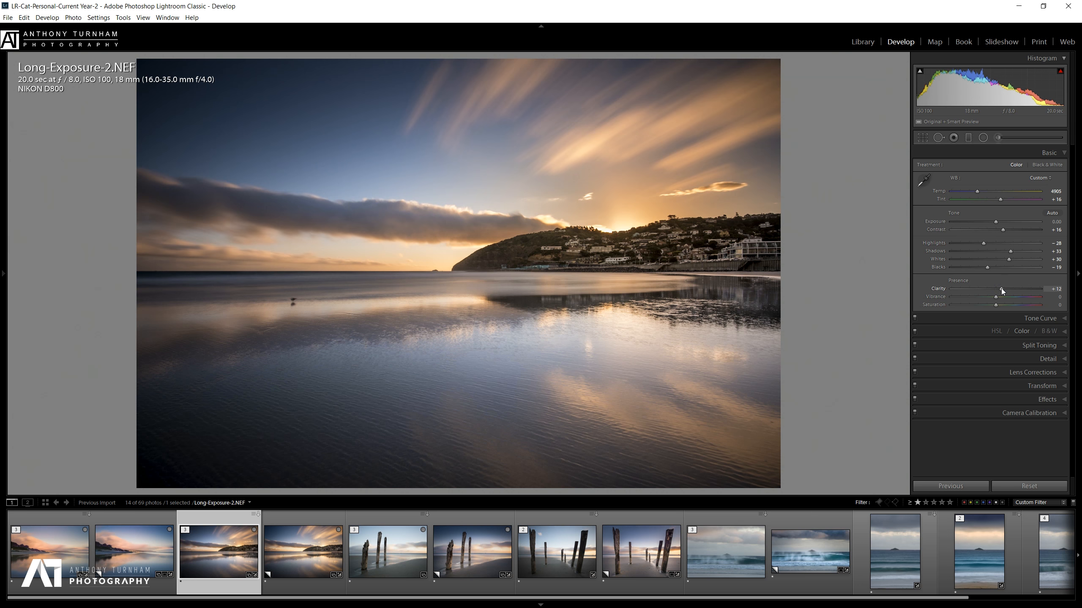
left_click_drag(1003, 295, 1004, 298)
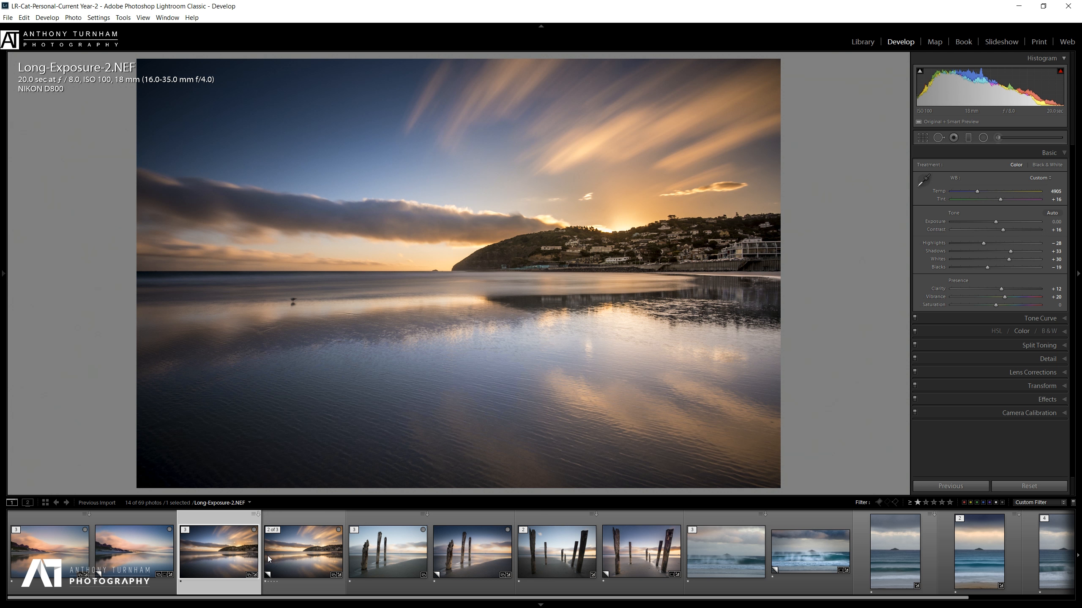
left_click(317, 560)
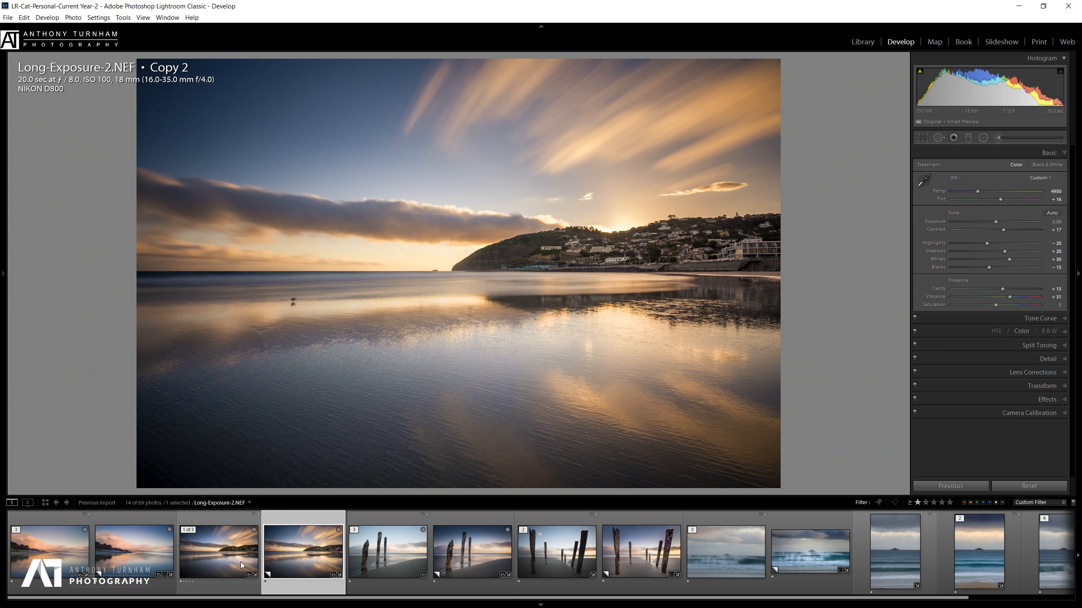
left_click(240, 563)
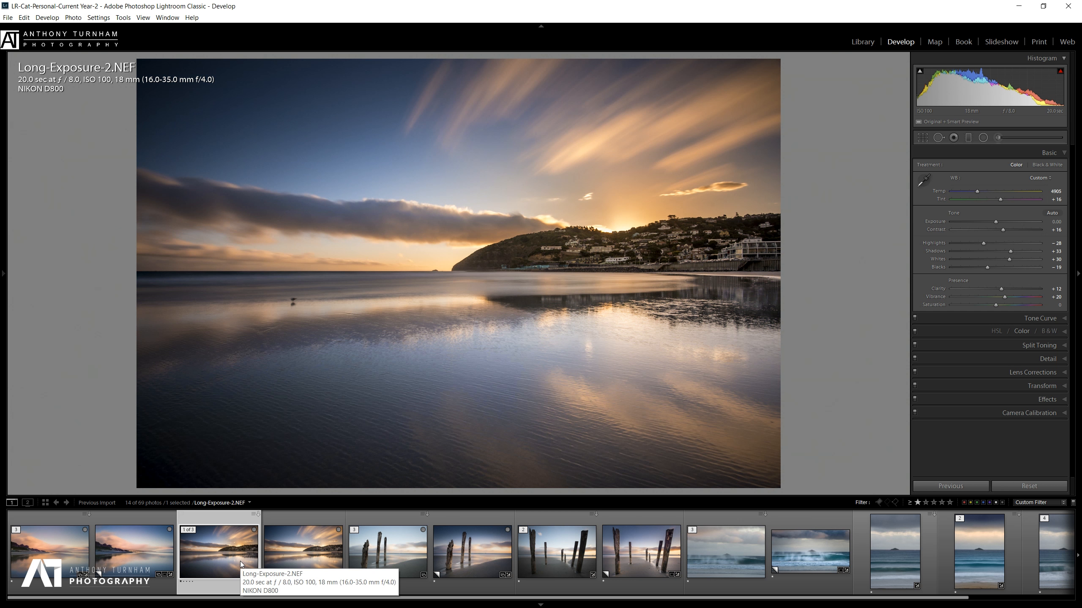
Draw a large Feather 100 radial filter over the headland and sky with Exposure 0.61.
left_click(983, 138)
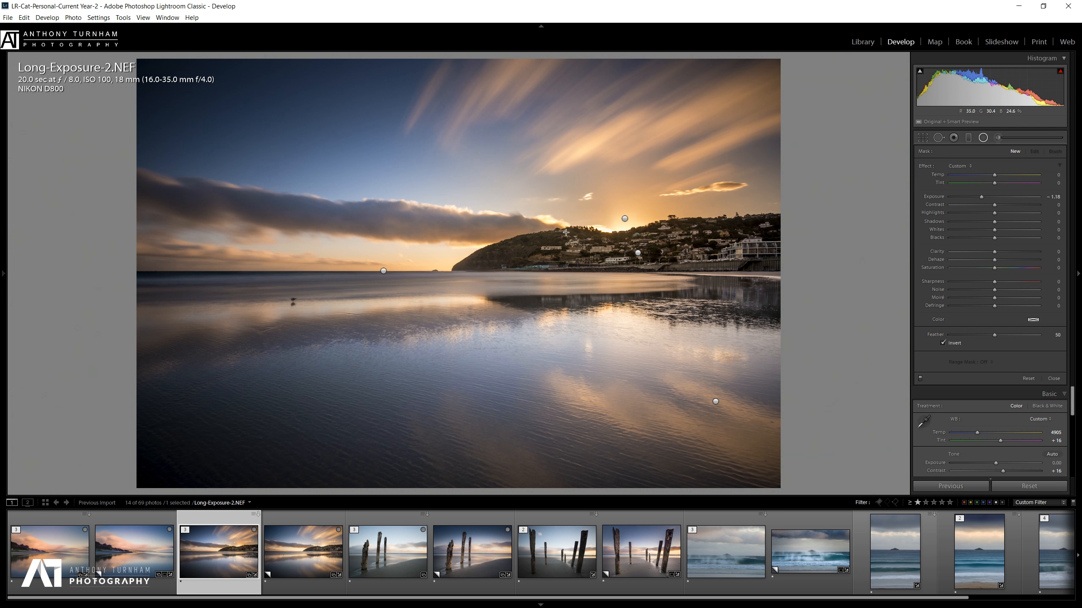
left_click_drag(576, 255, 870, 59)
mouse_move(982, 197)
left_mouse_down()
mouse_move(1004, 199)
mouse_move(985, 213)
mouse_move(1001, 197)
left_mouse_up()
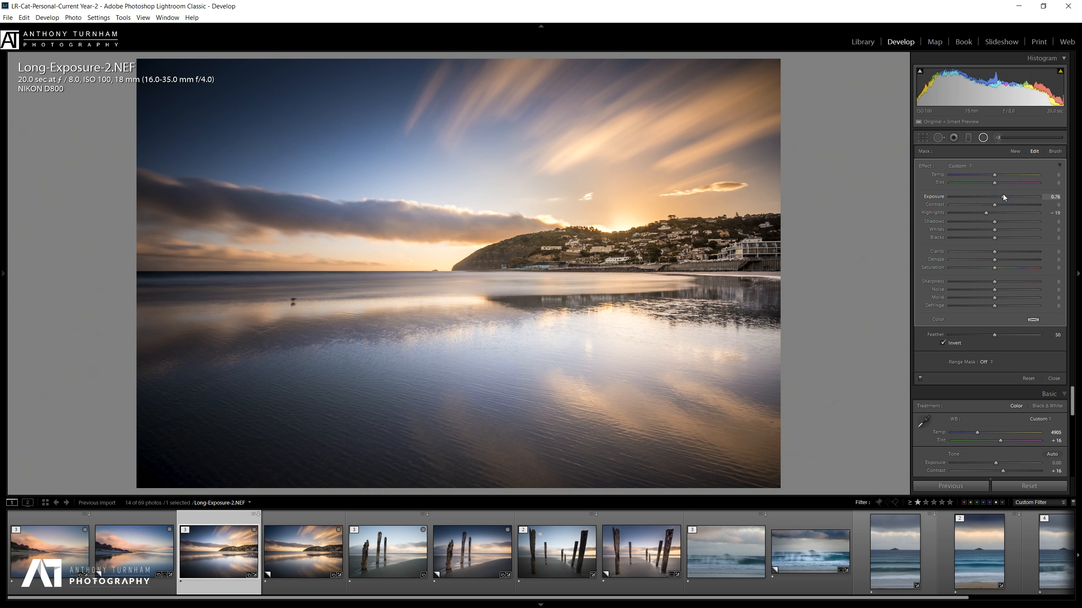
left_click_drag(1017, 336, 1065, 347)
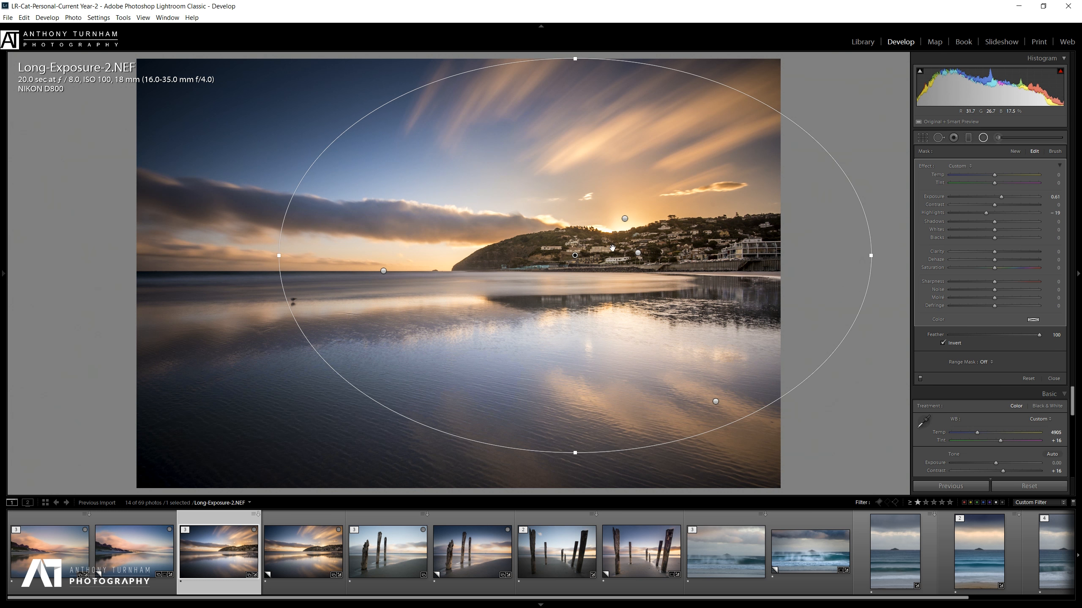
left_click_drag(574, 256, 611, 238)
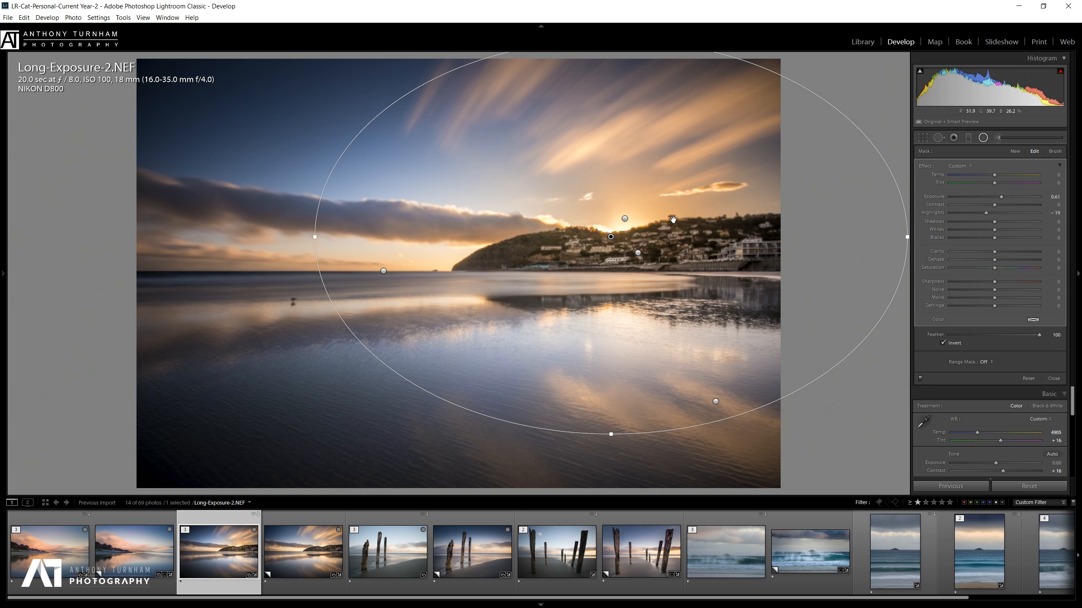
Compare it with the smaller sun filter, reselect the large filter, and go to Split Toning.
left_click(625, 219)
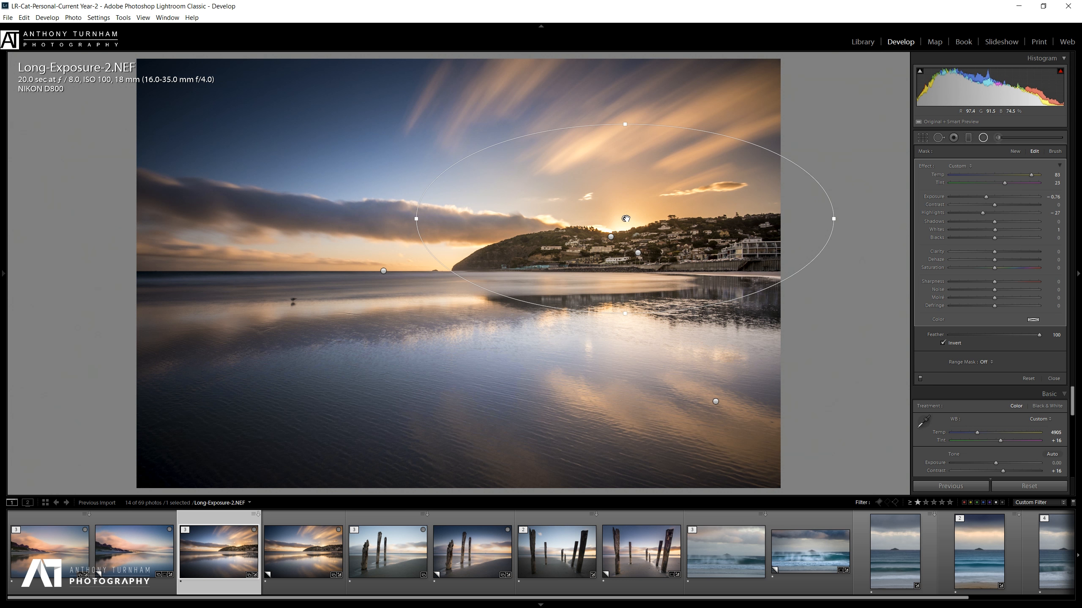
left_click(610, 237)
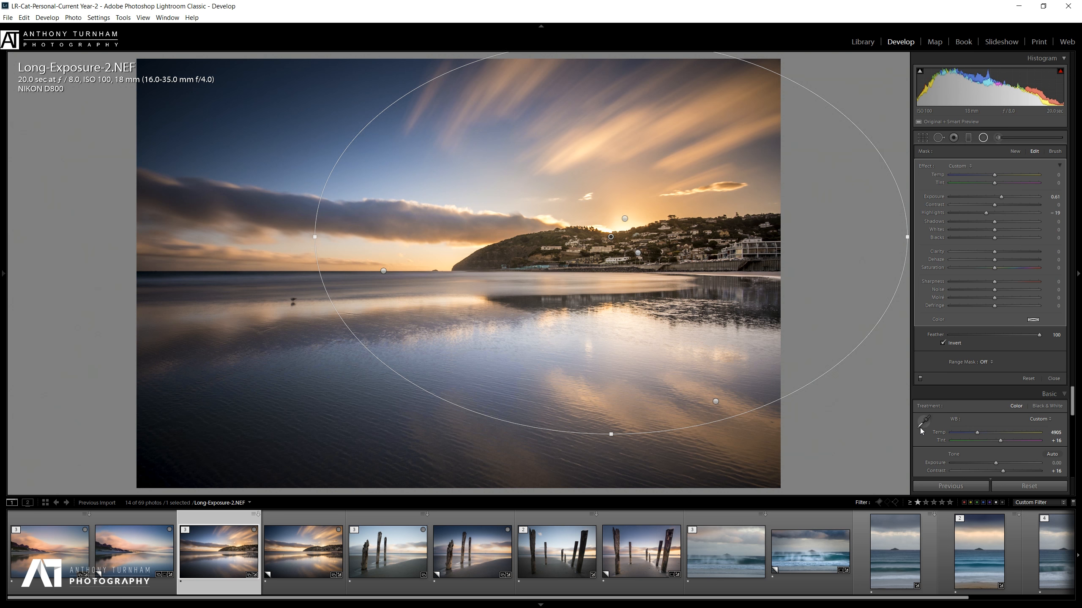
left_click_drag(1072, 402, 1080, 452)
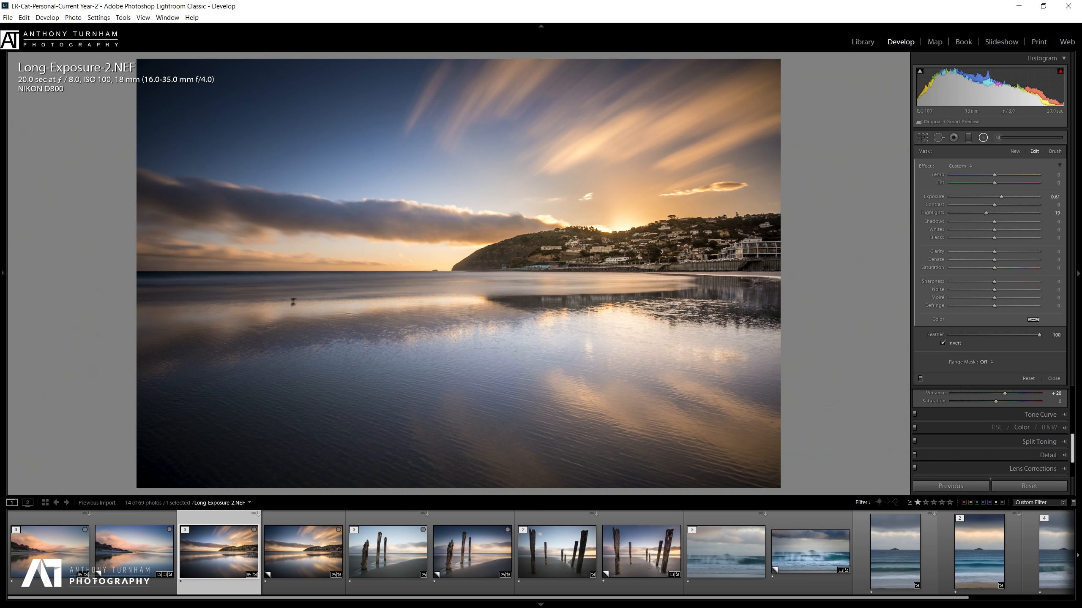
left_click(1063, 444)
Close the brush panel and give the split-tone highlights a warm hue of 48.
left_click_drag(1073, 450, 1075, 423)
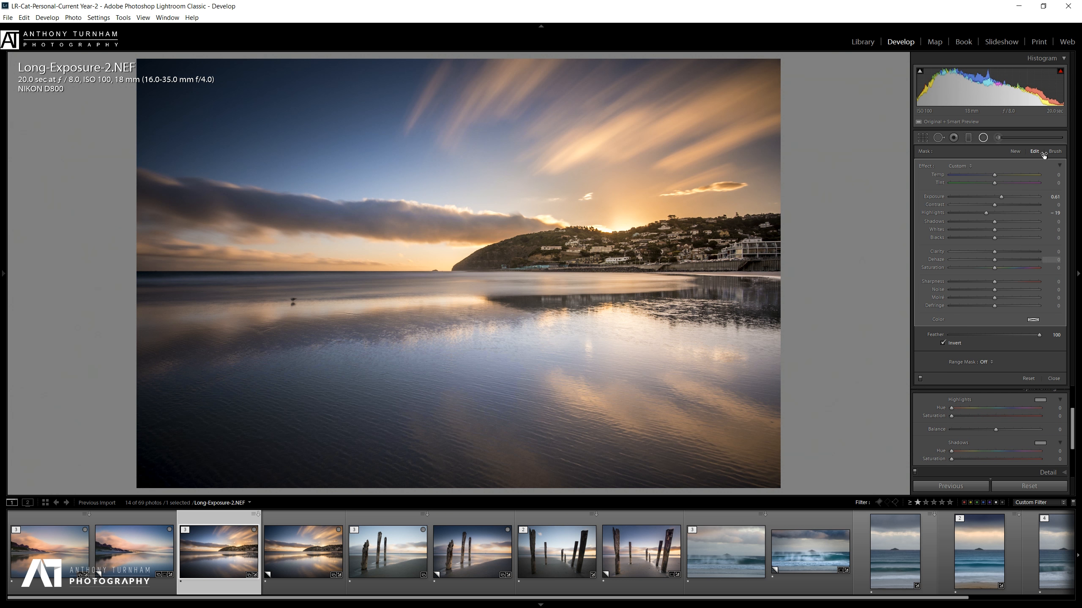
left_click(1052, 379)
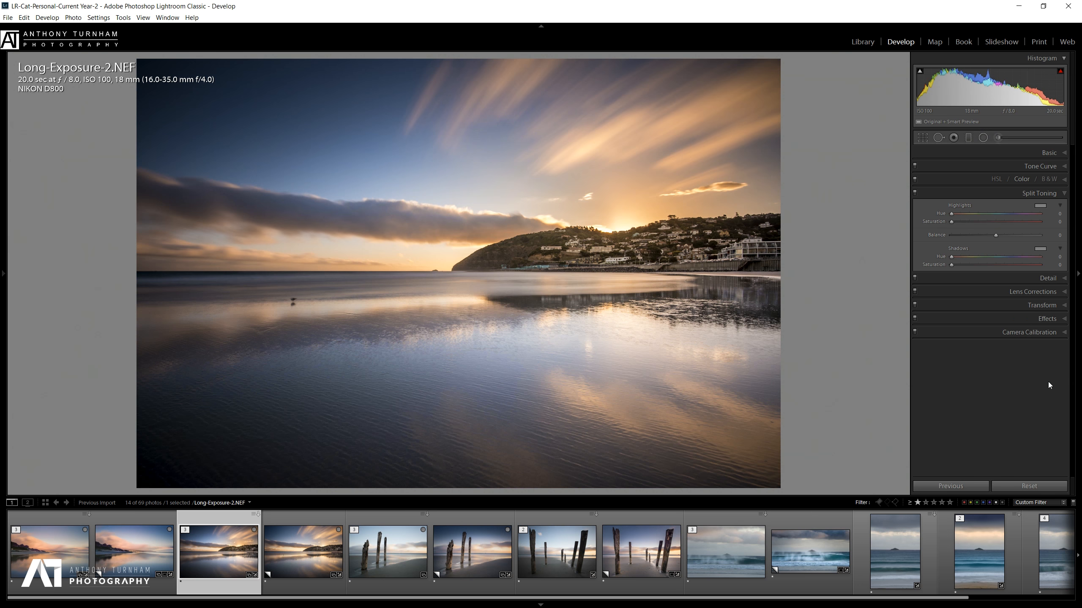
left_click(1041, 206)
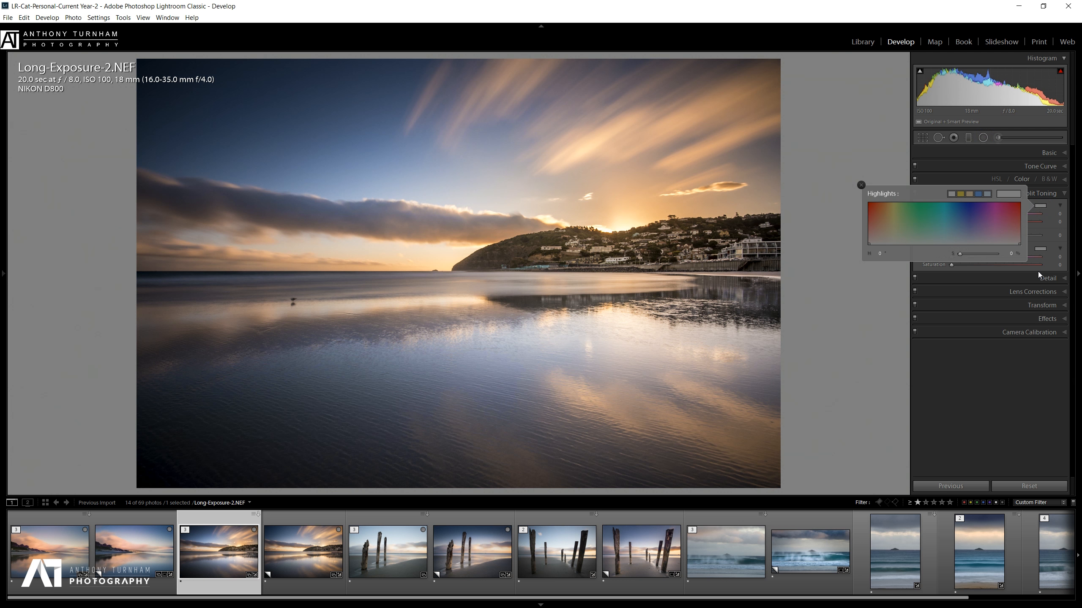
left_click(972, 190)
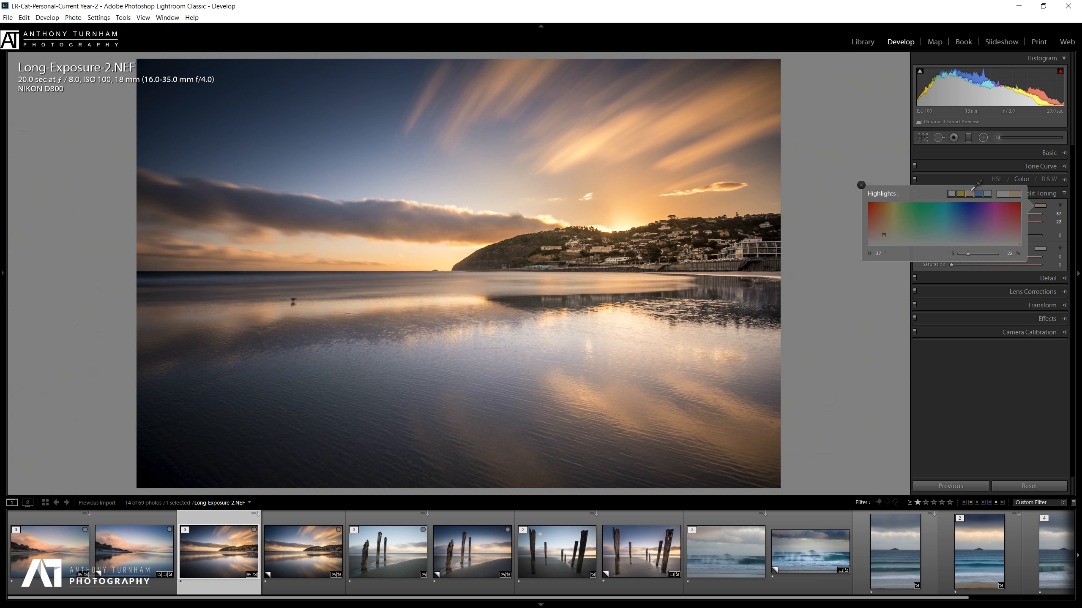
left_click(1058, 213)
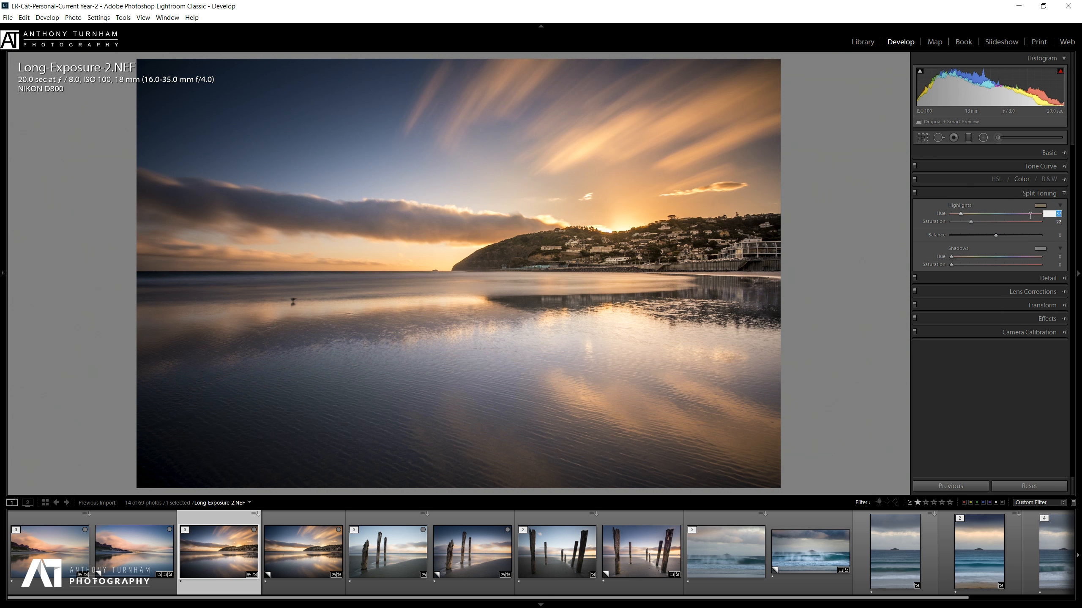
left_click_drag(963, 215, 963, 214)
left_click_drag(995, 236, 1011, 236)
Tint the shadows blue at hue 215 and raise their saturation.
left_click(1042, 250)
left_click(986, 238)
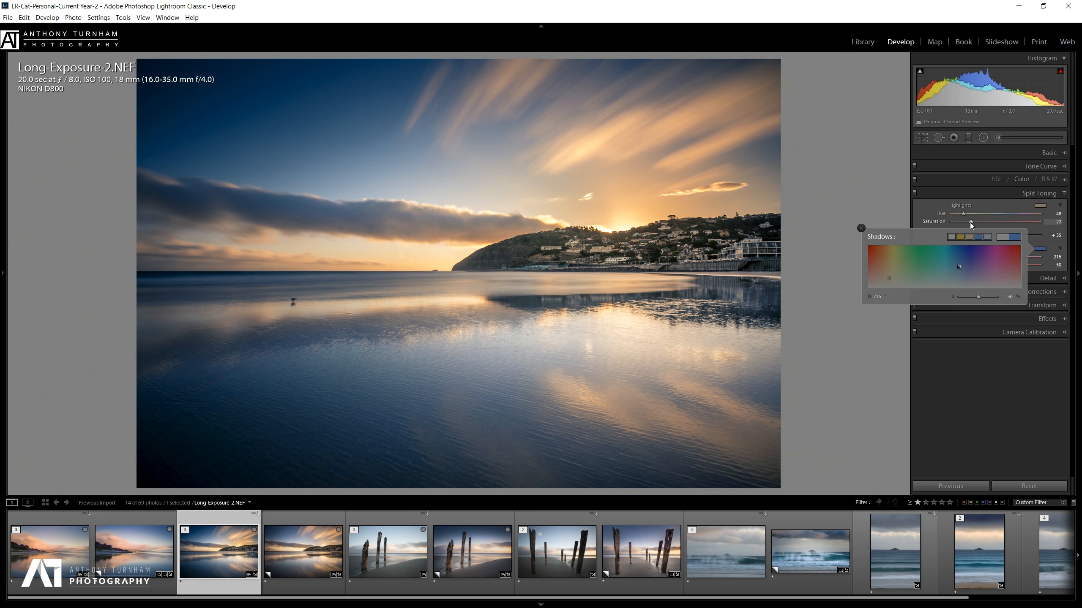
left_click(1072, 227)
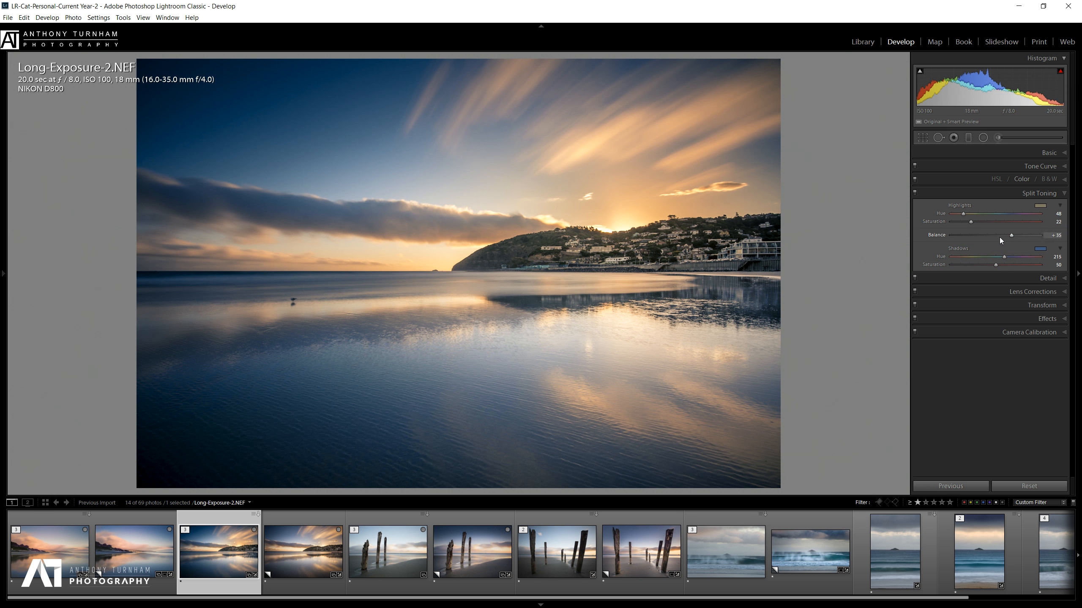
left_click(994, 264)
left_click_drag(998, 266, 1039, 280)
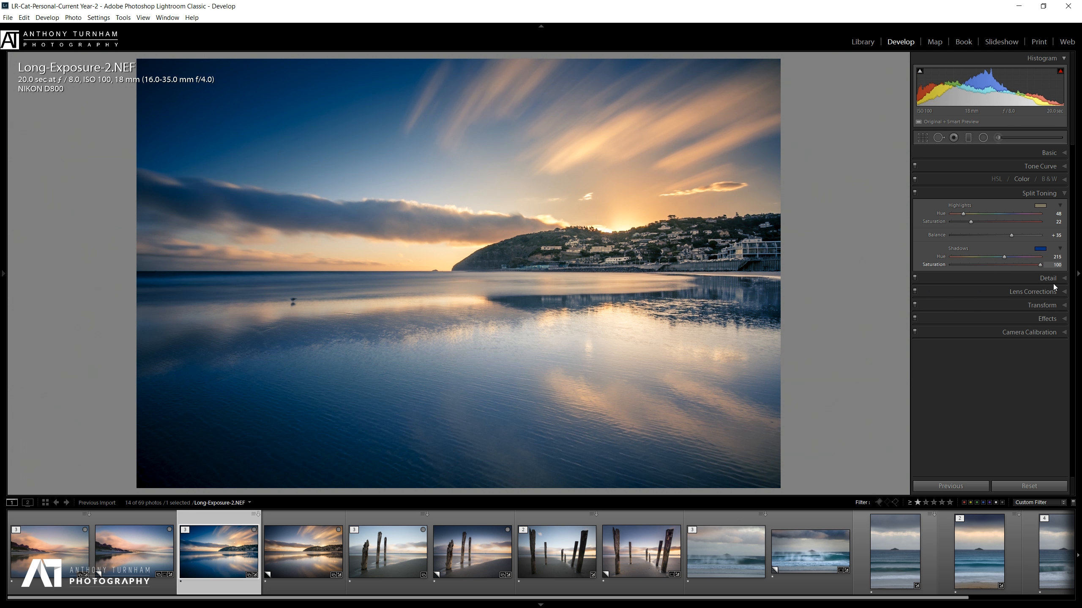
Settle on highlight saturation 15, shadow saturation 21 and balance +31, then switch split toning off.
left_click_drag(1025, 222, 1045, 223)
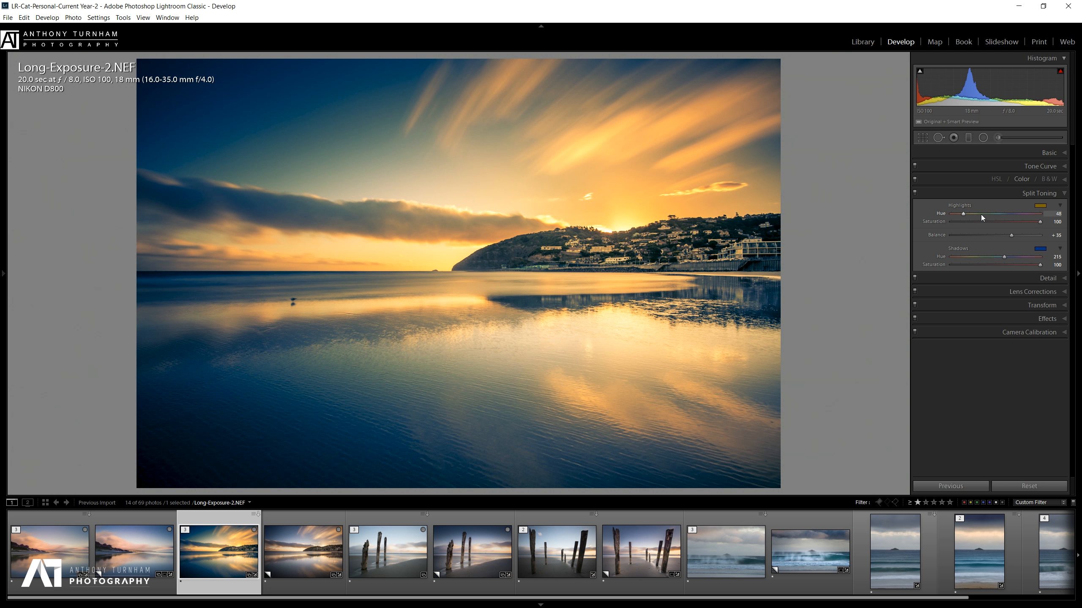
left_click_drag(1009, 235, 1010, 235)
left_click(967, 222)
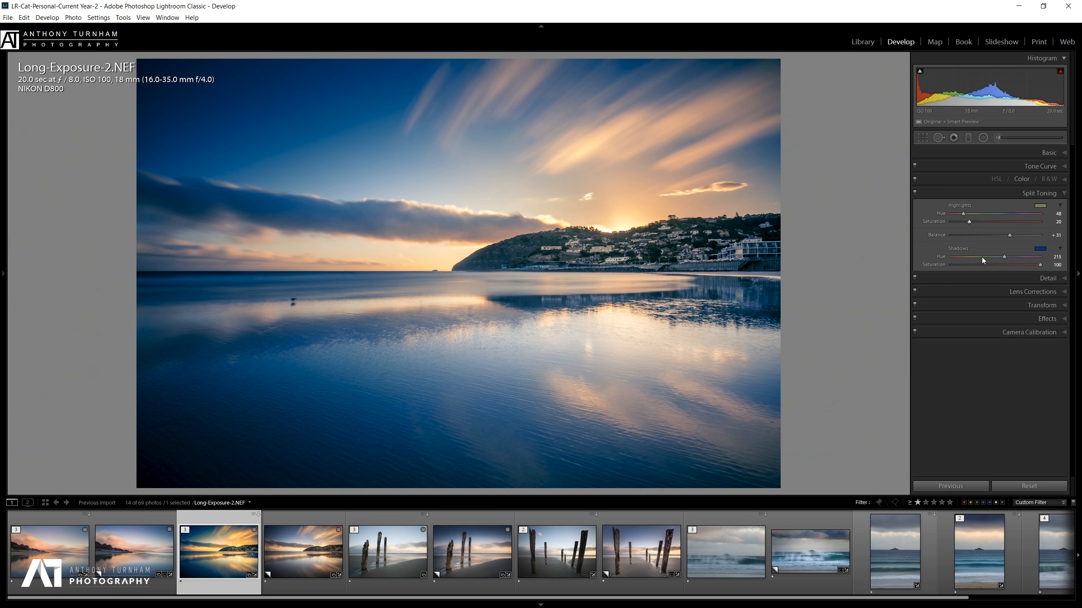
left_click(973, 266)
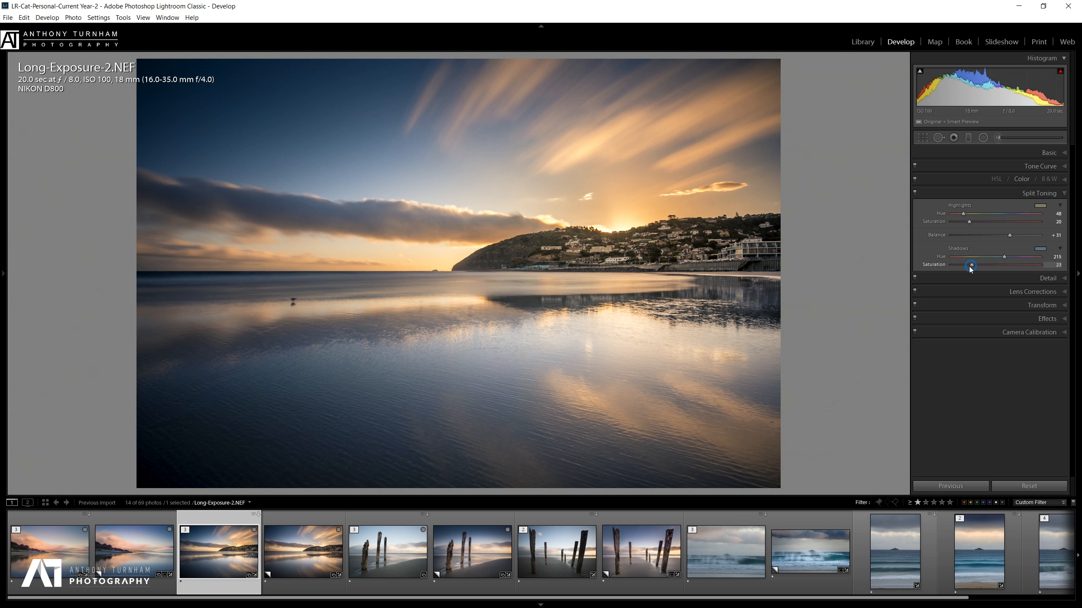
left_click(964, 224)
left_click(915, 193)
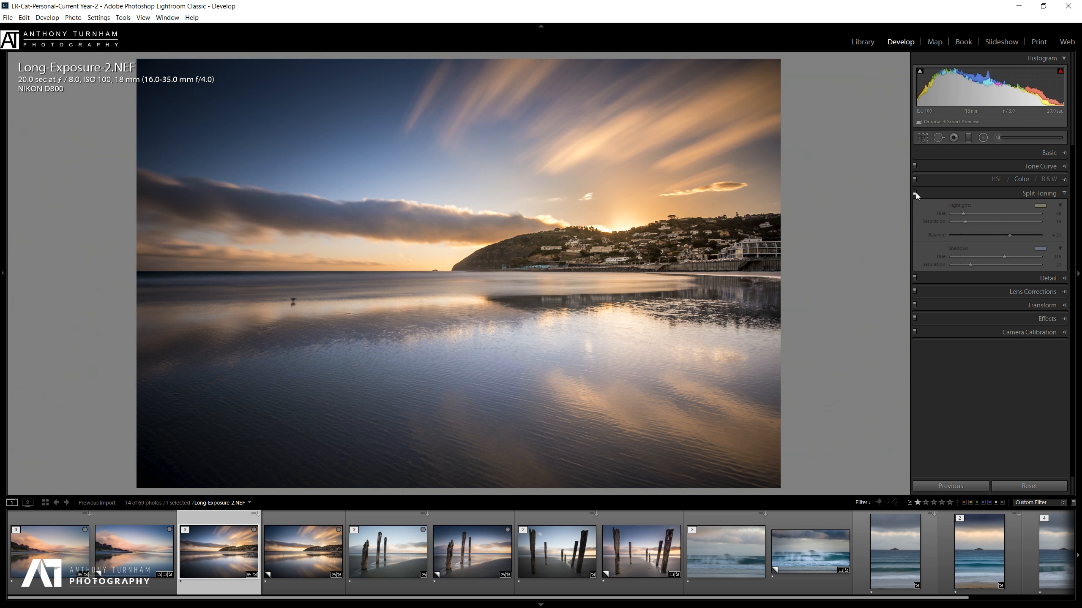
Re-enable split toning and toggle between the Before and After views with backslash.
left_click(915, 193)
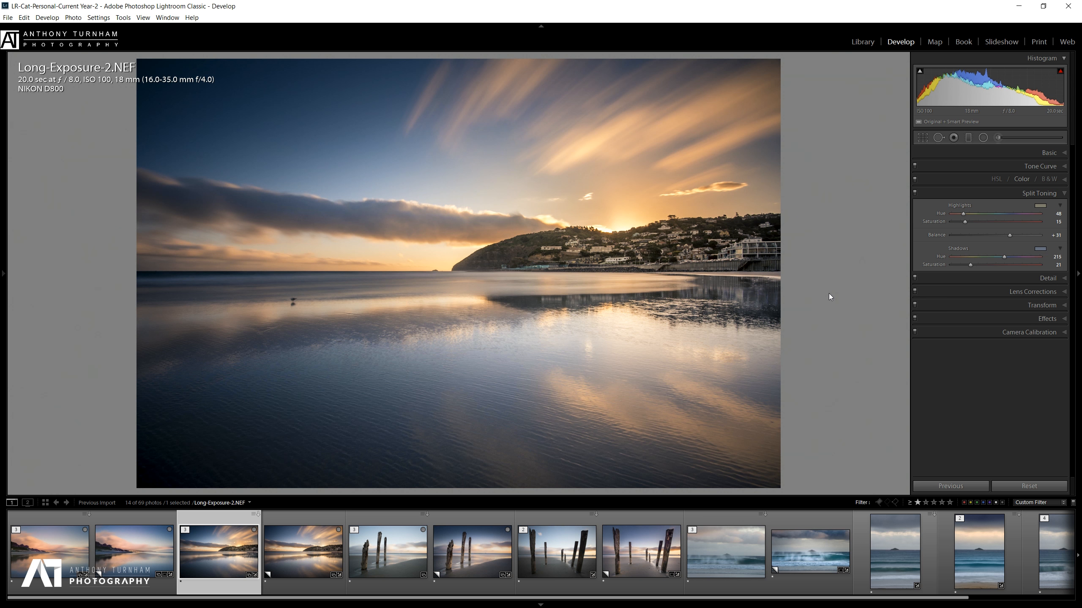
key("backslash")
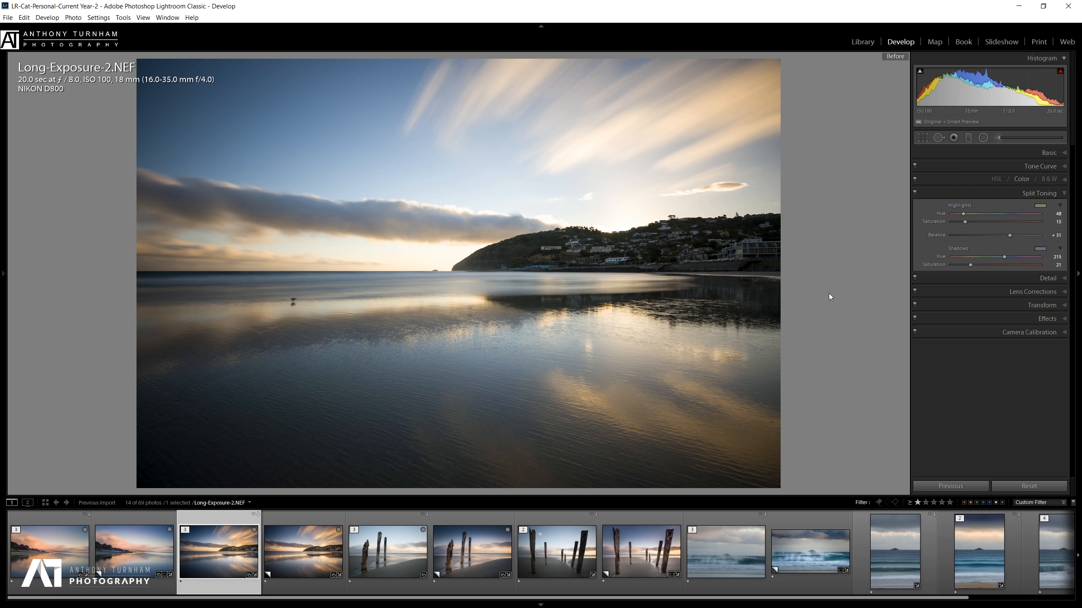
key("backslash")
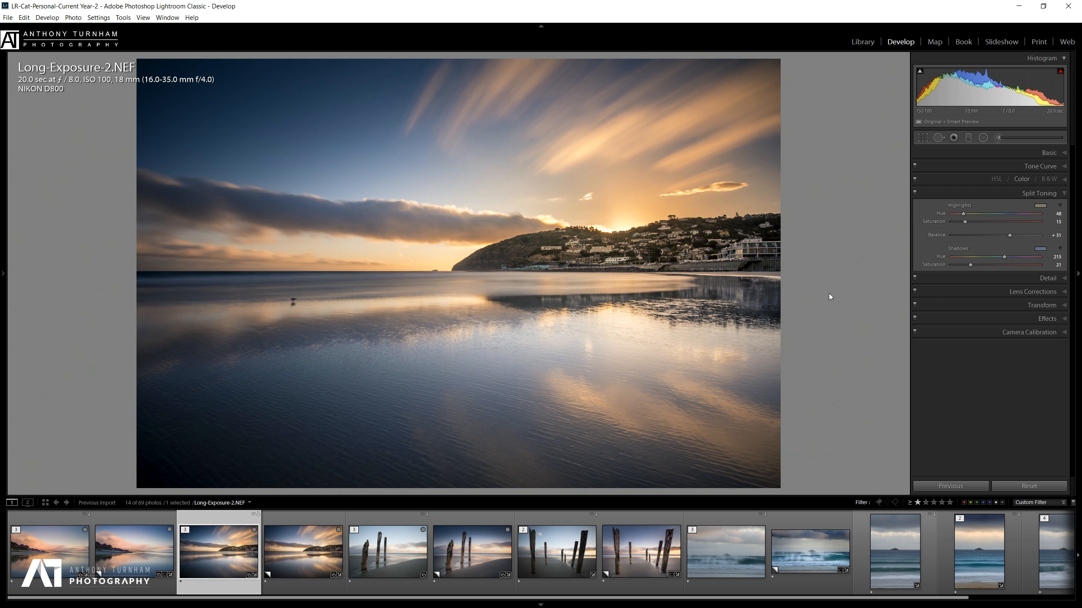
key("backslash")
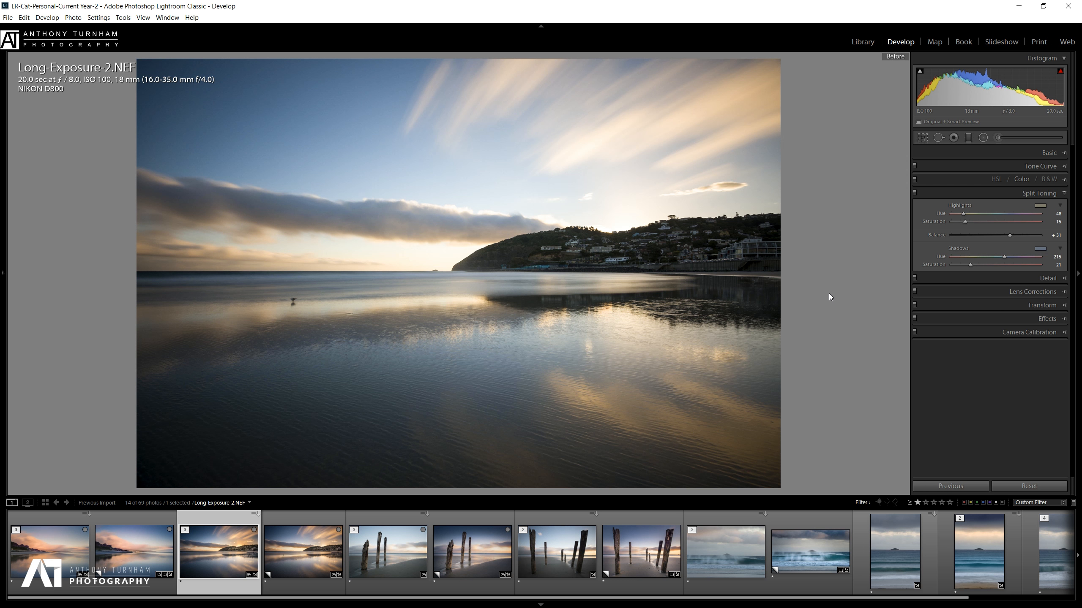
key("backslash")
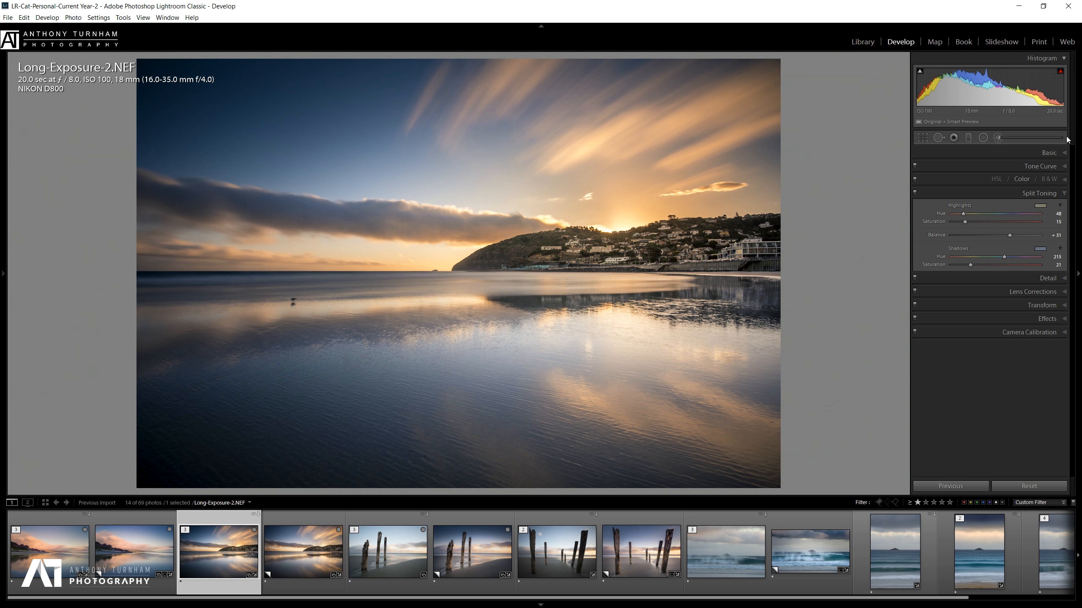
Set white balance Temp to 5048, and reset Saturation to 0 after trying heavy desaturation.
left_click(1051, 153)
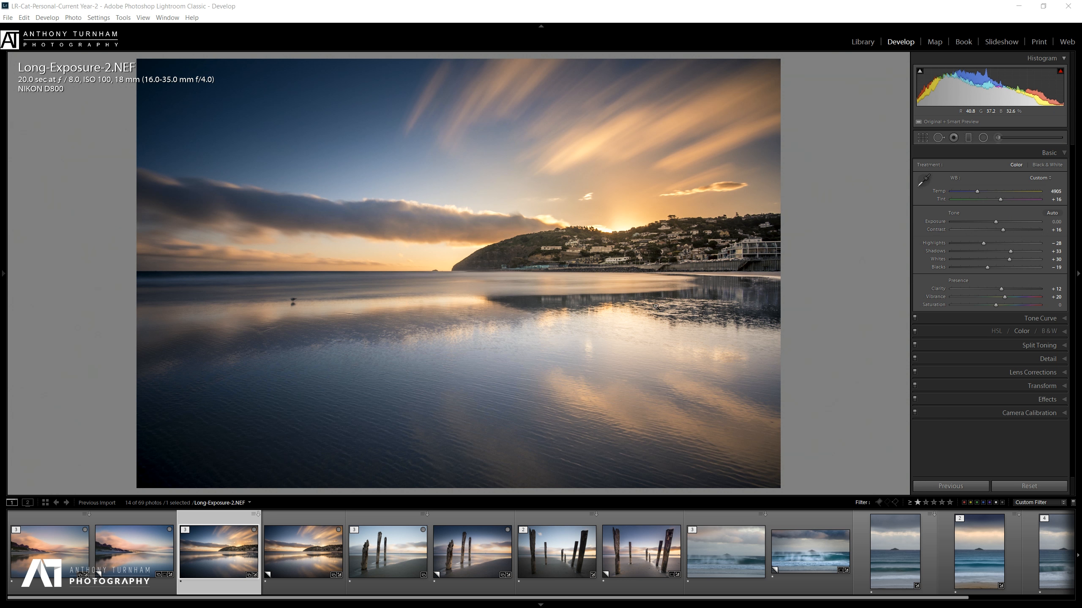
mouse_move(976, 192)
left_mouse_down()
mouse_move(995, 193)
mouse_move(980, 198)
left_mouse_up()
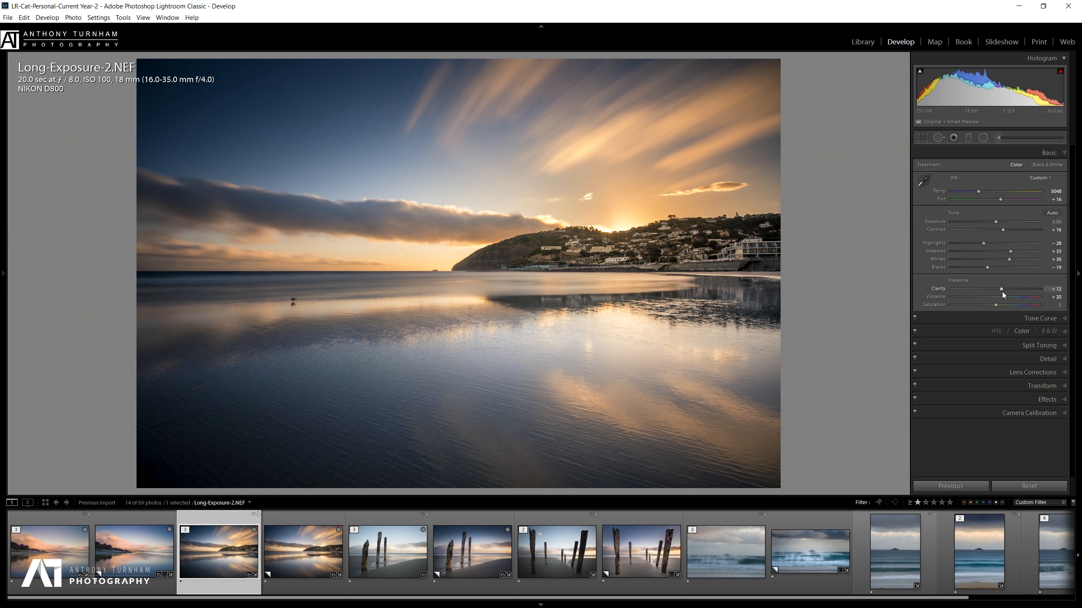
left_click_drag(984, 304, 993, 323)
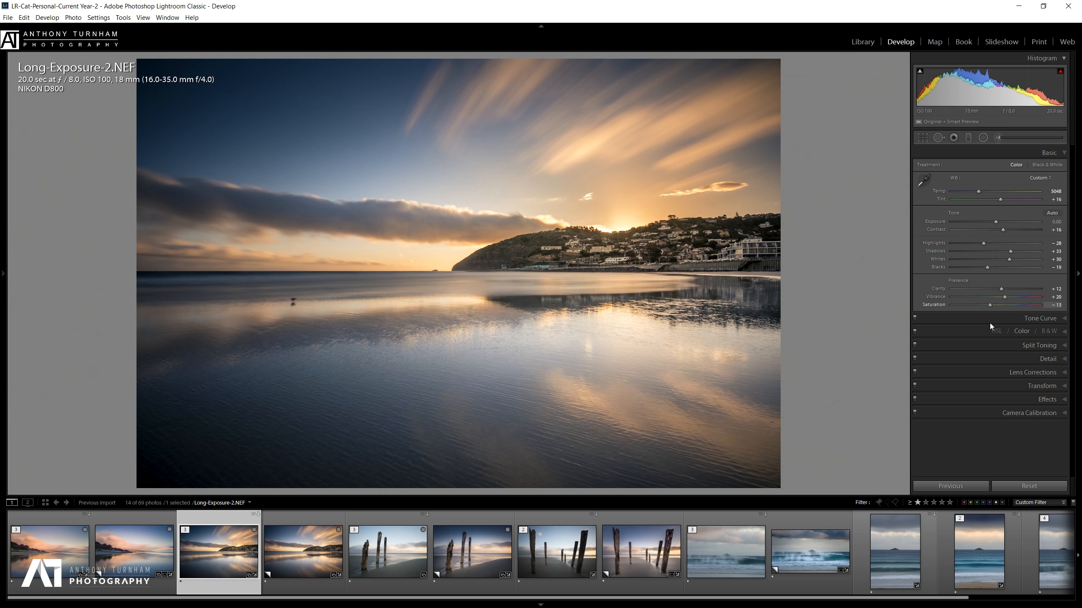
double_click(989, 305)
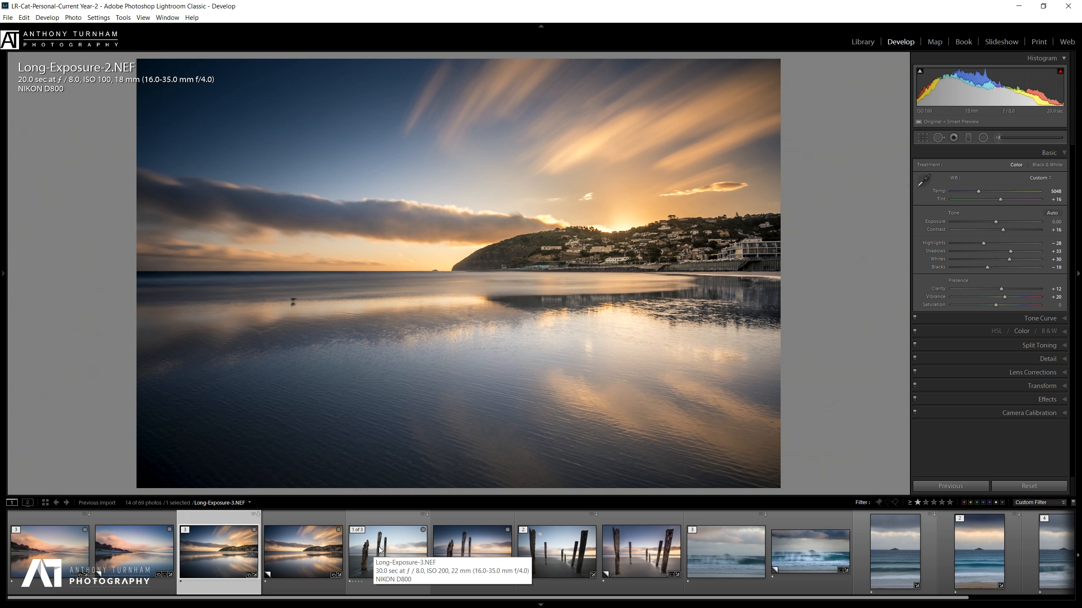
Open Long-Exposure-3 and inspect the posts at 1:1 zoom, then return to Fit view.
left_click(402, 544)
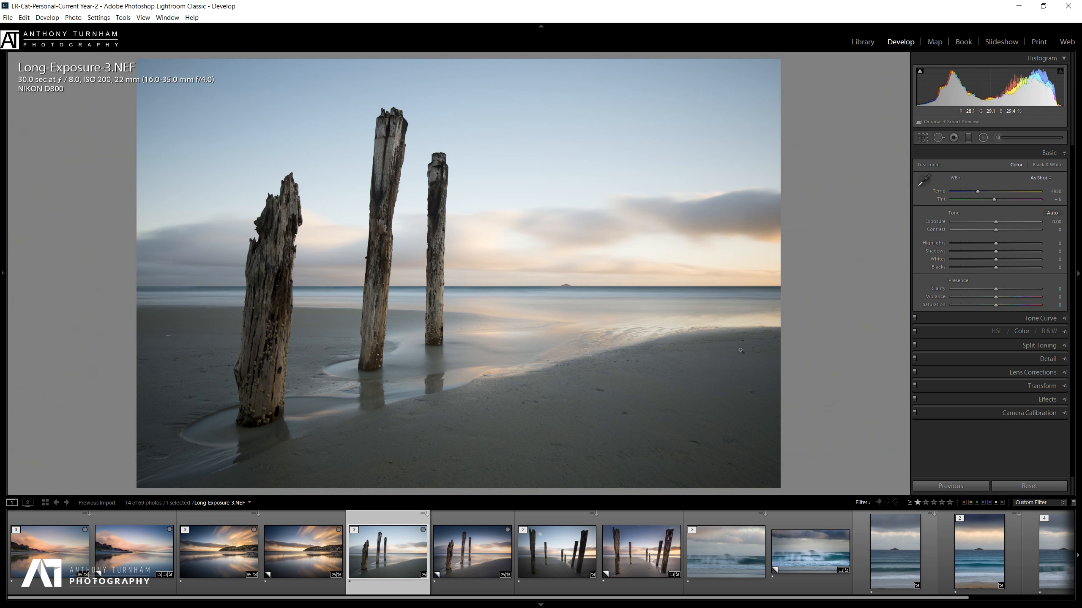
mouse_move(12, 181)
left_click(375, 189)
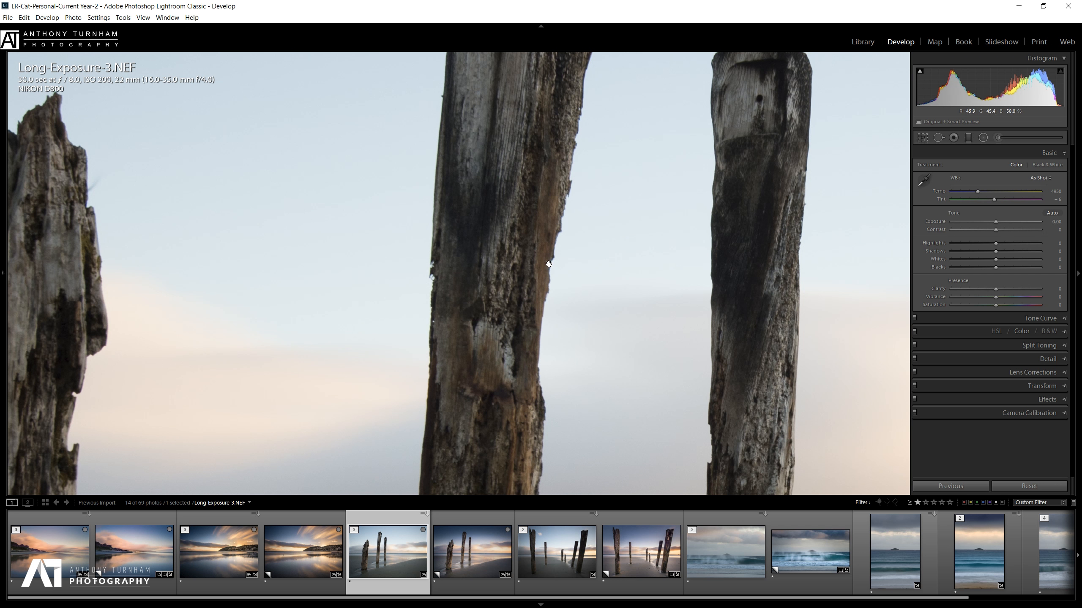
left_click_drag(668, 299, 567, 117)
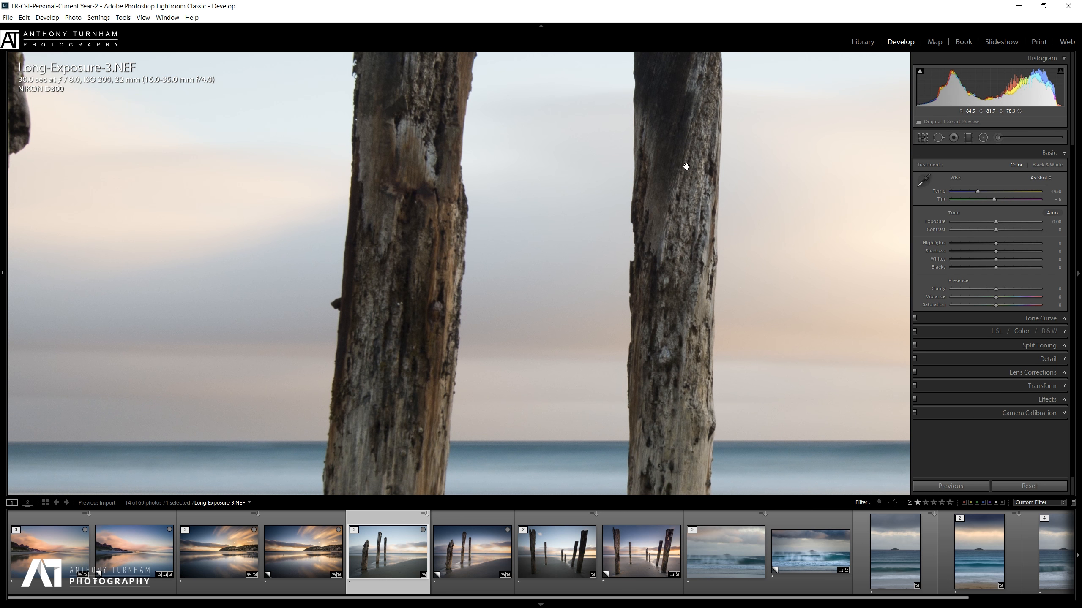
left_click_drag(677, 260, 679, 293)
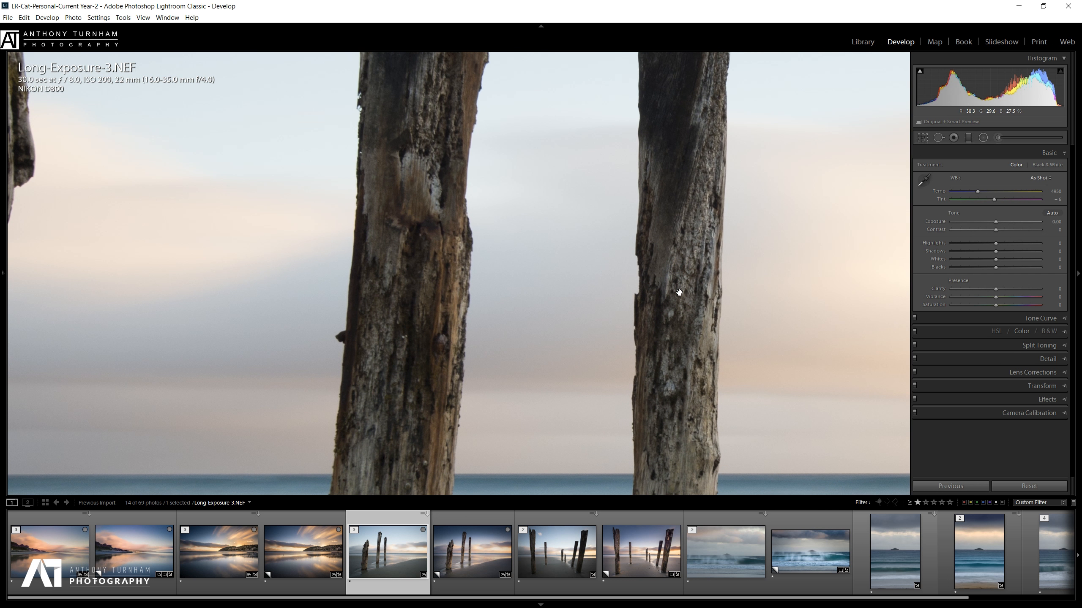
left_click(680, 255)
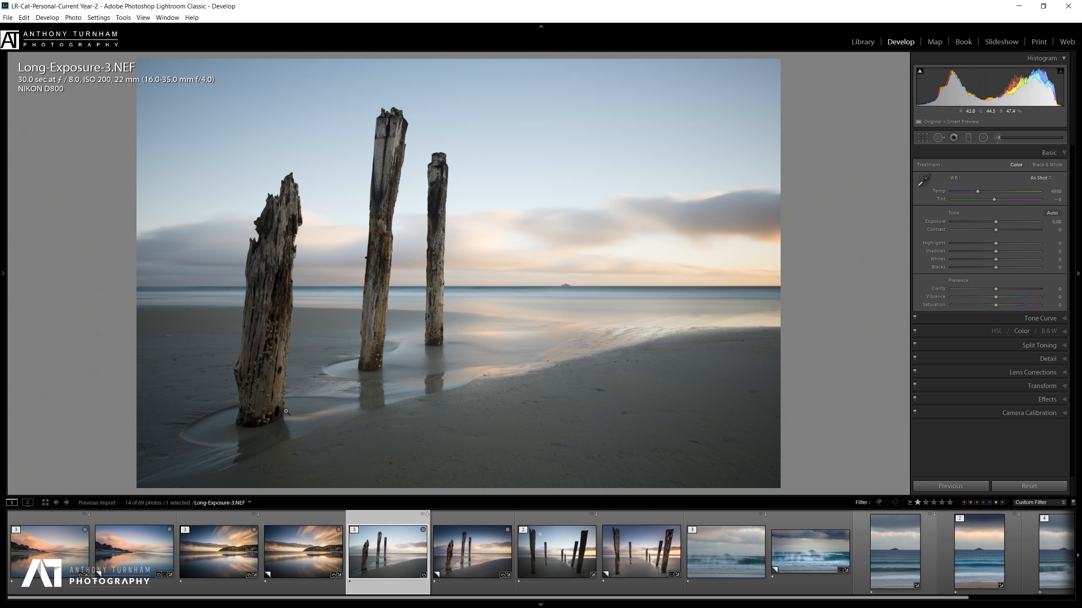
left_click(273, 418)
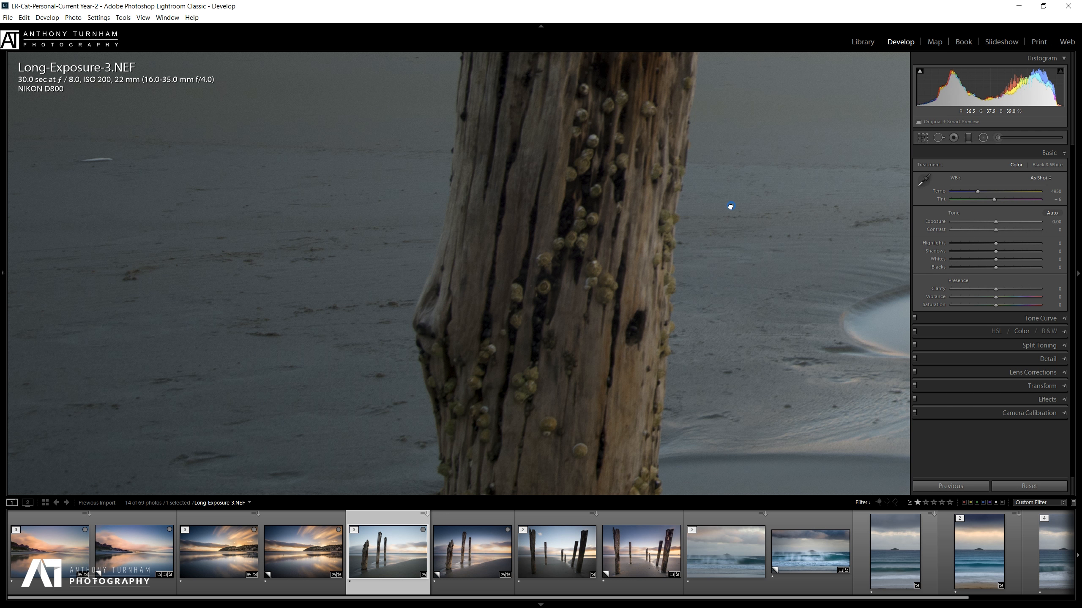
left_click_drag(729, 205, 200, 397)
left_click(637, 251)
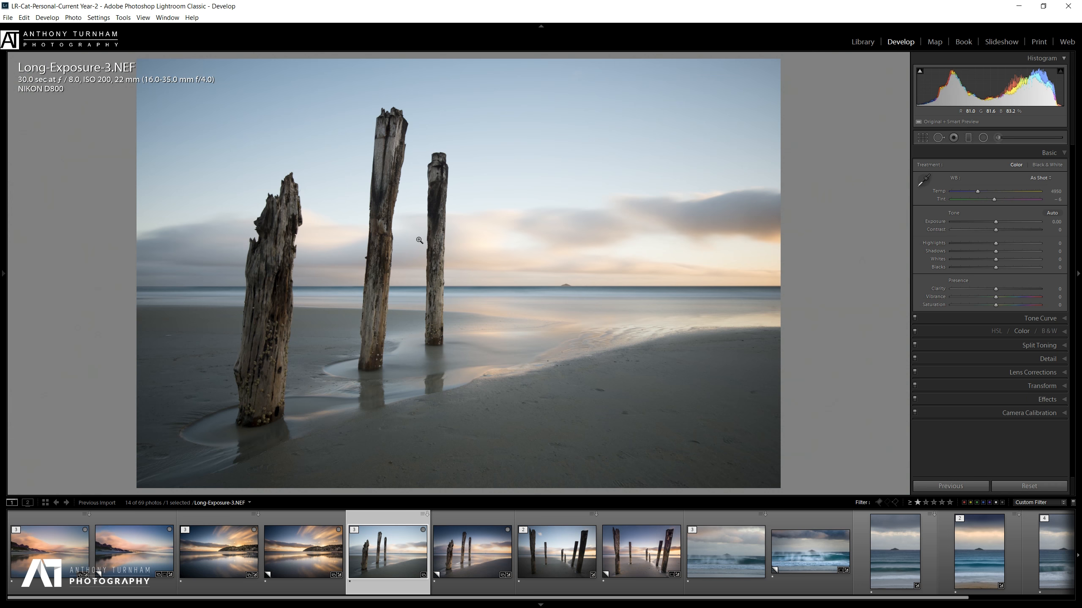
With Spot Removal in Heal mode, heal the marks across the central and foreground sand.
left_click(938, 137)
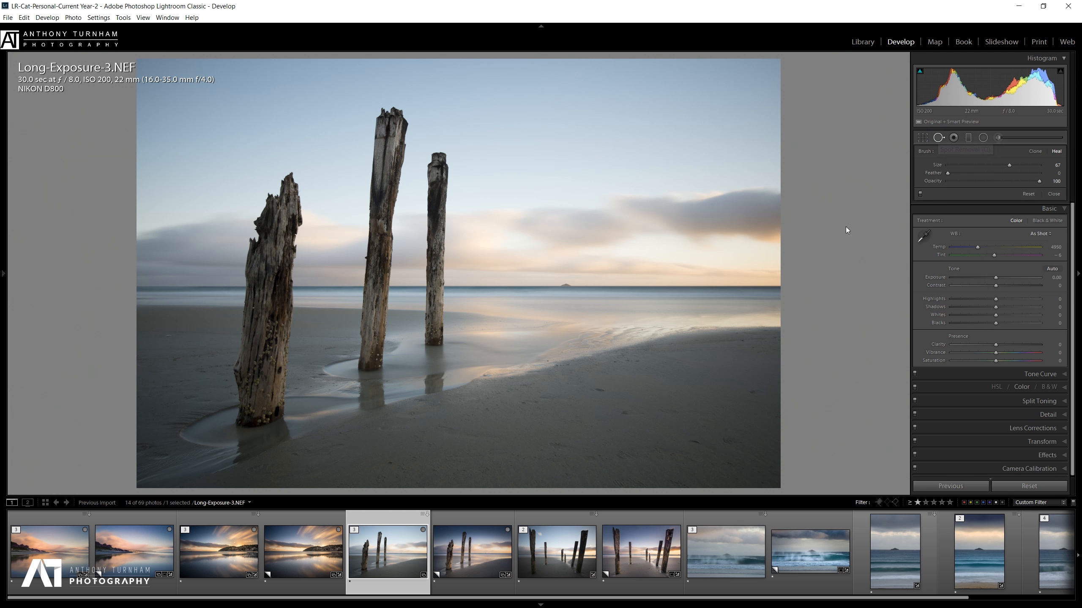
mouse_move(588, 388)
left_mouse_down()
mouse_move(605, 388)
mouse_move(629, 414)
left_mouse_up()
left_click_drag(687, 441, 701, 444)
left_click(753, 391)
left_click_drag(522, 402, 547, 398)
left_click_drag(549, 445, 566, 446)
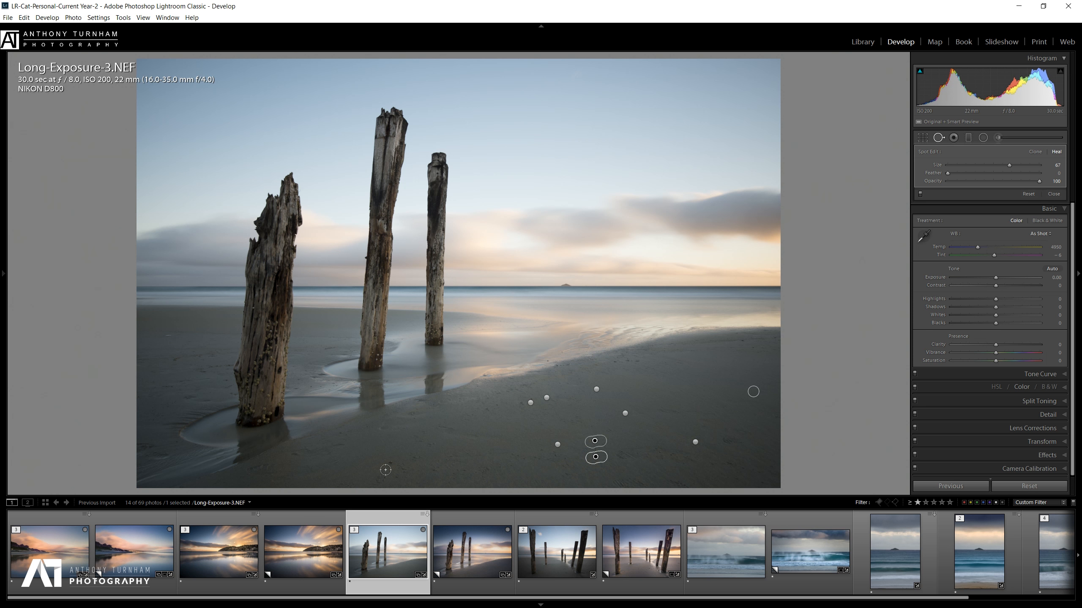
left_click(390, 463)
left_click_drag(292, 453, 382, 427)
mouse_move(246, 469)
left_mouse_down()
mouse_move(271, 465)
mouse_move(258, 467)
left_mouse_up()
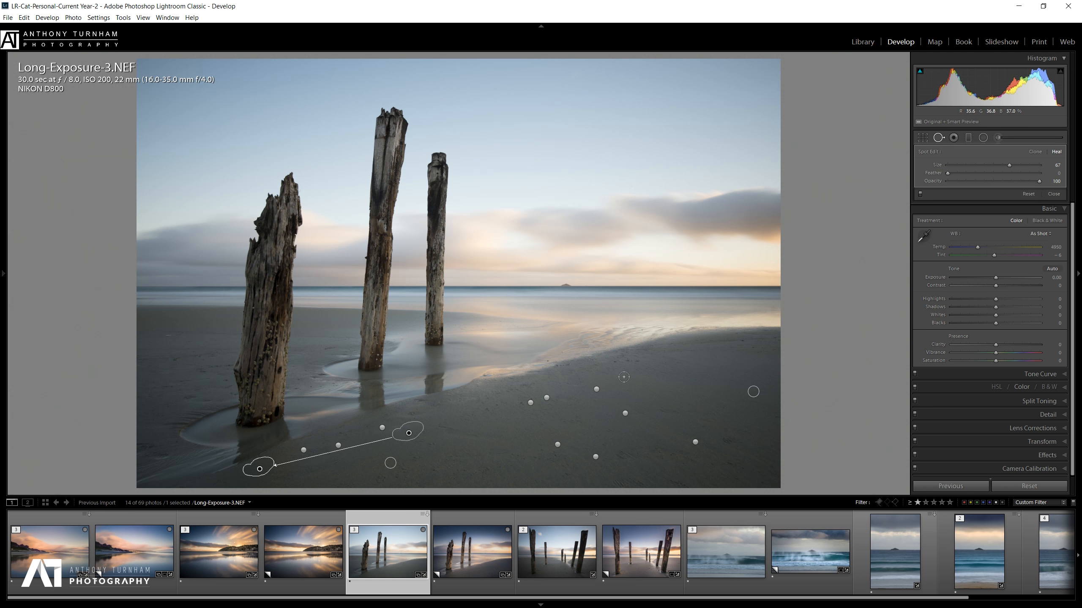
Heal remaining spots near the wet sand edge, around the left post and lower-right sand.
left_click(615, 363)
left_click(637, 359)
left_click(176, 359)
left_click(168, 385)
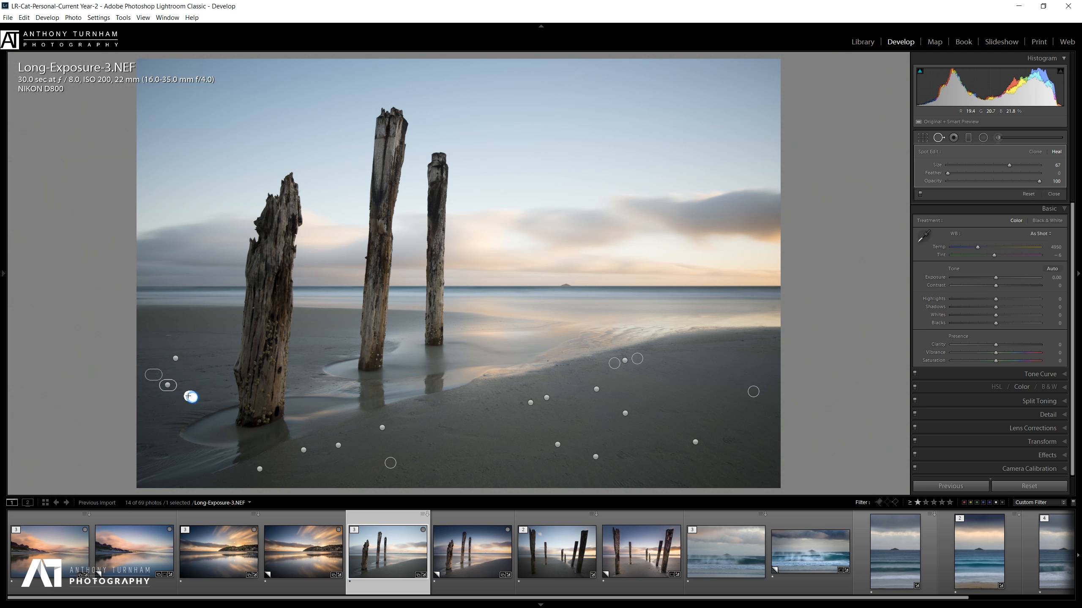
mouse_move(168, 455)
left_mouse_down()
mouse_move(147, 457)
mouse_move(154, 435)
left_mouse_up()
left_click(413, 414)
left_click(730, 463)
left_click_drag(723, 442, 735, 441)
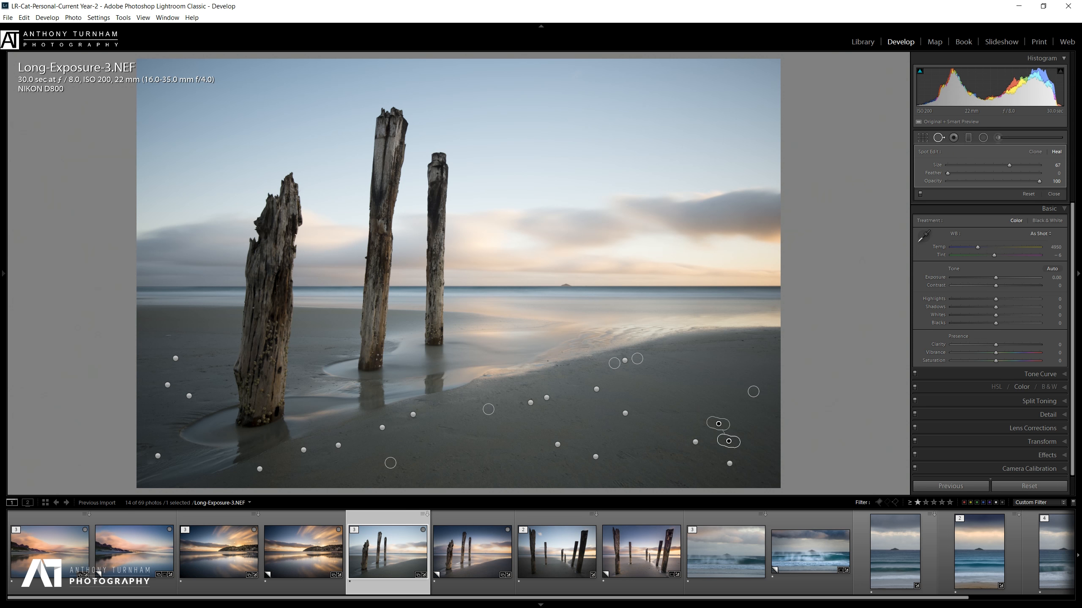
Darken the sky with a graduated filter at Exposure -1.48, Luminance mask 25/100, and set Clarity +100.
left_click(968, 137)
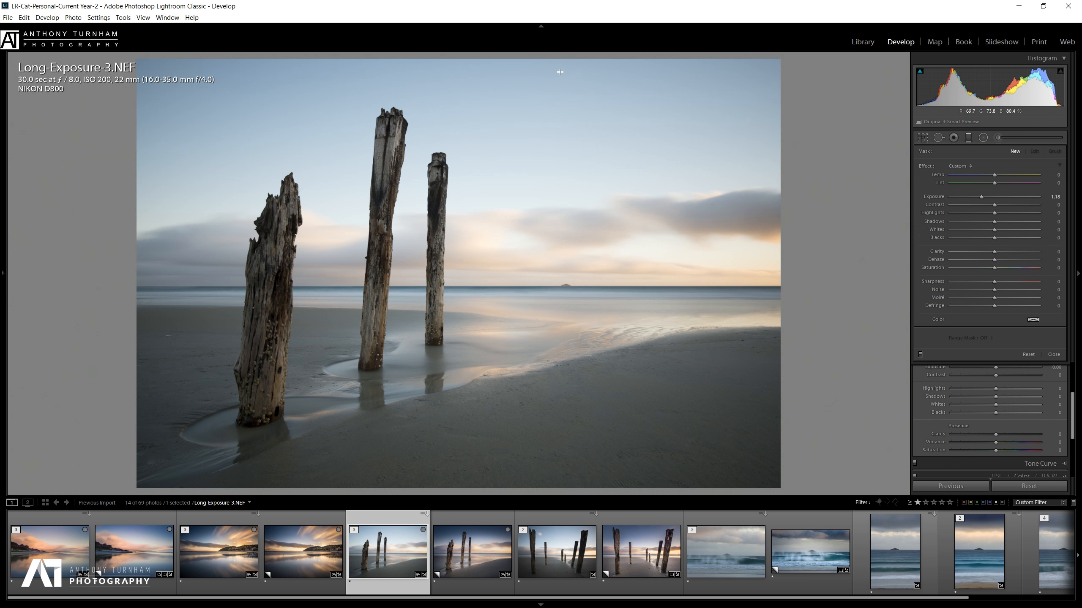
left_click_drag(562, 57, 562, 370)
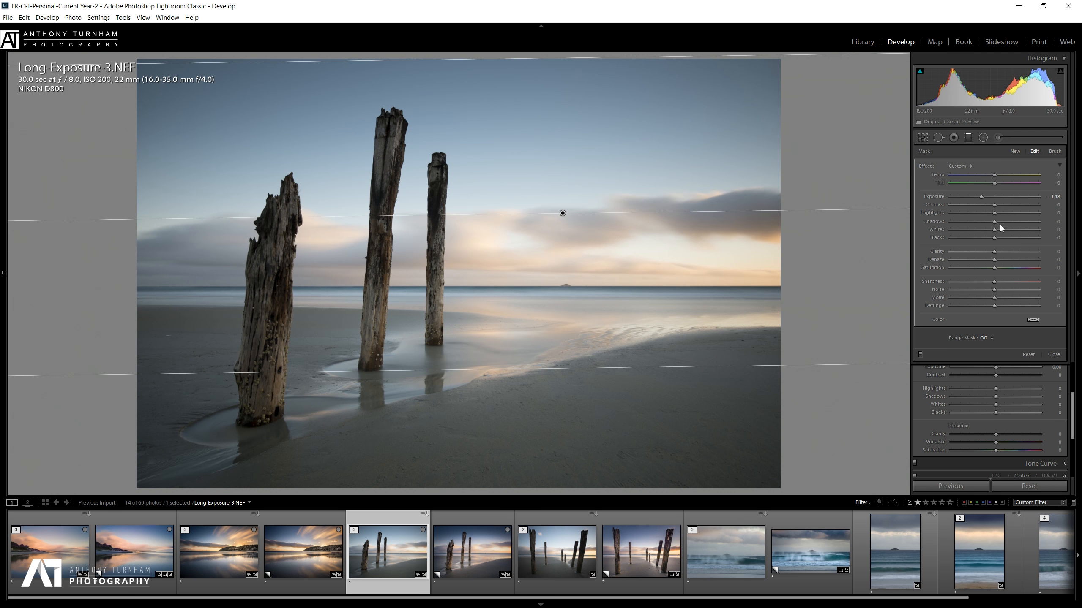
left_click_drag(982, 198, 979, 198)
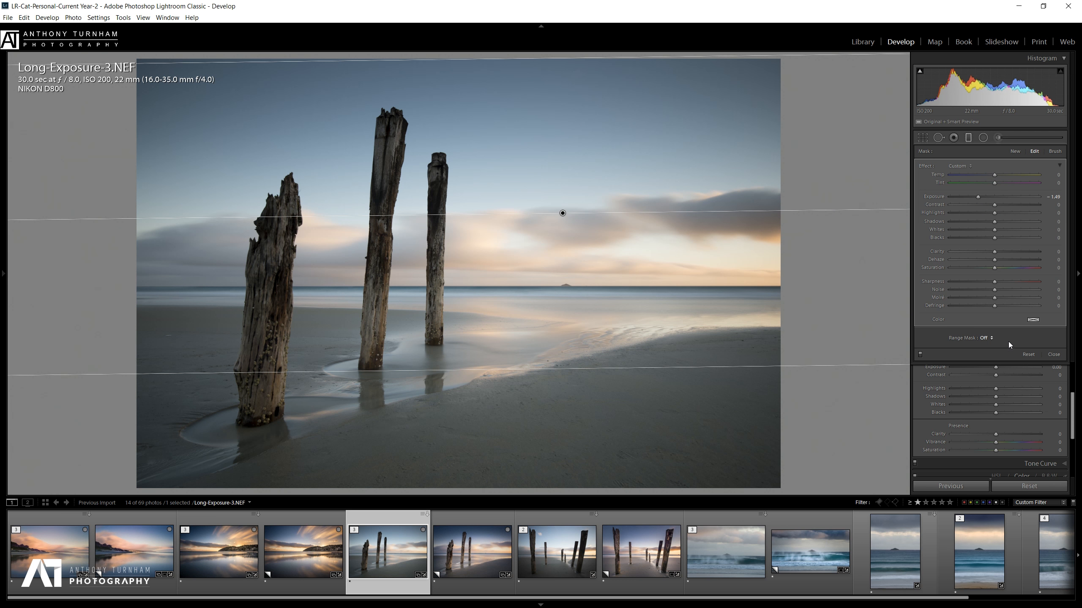
left_click(982, 339)
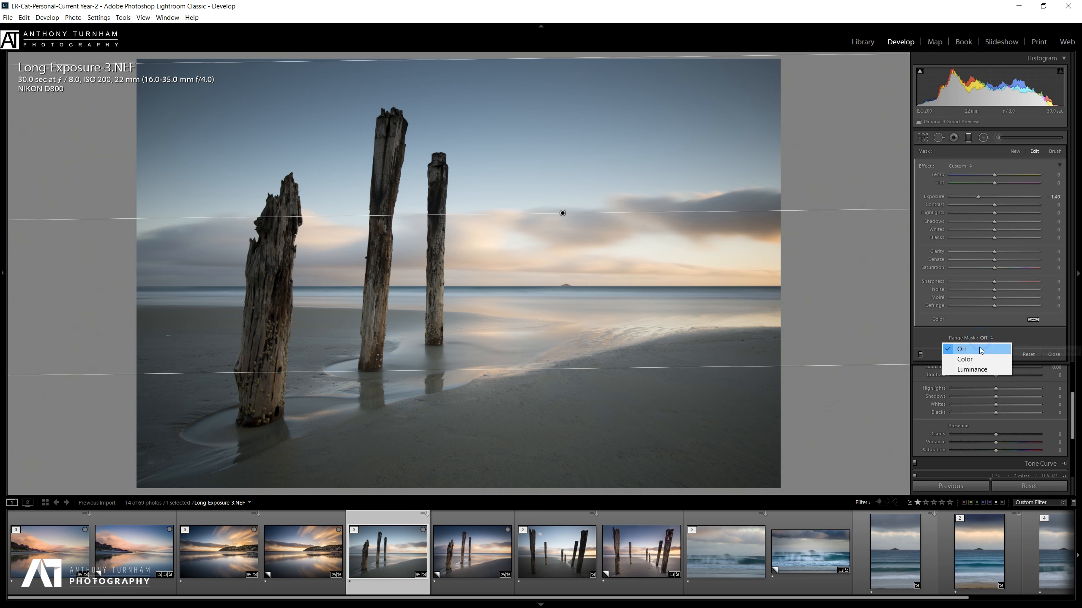
left_click(972, 372)
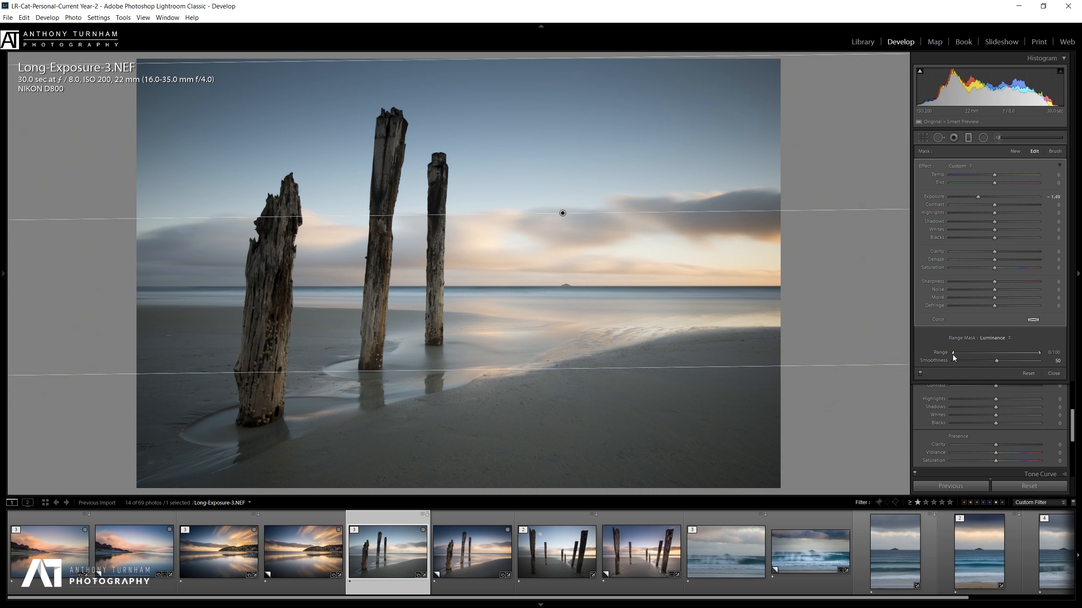
left_click_drag(953, 353, 977, 356)
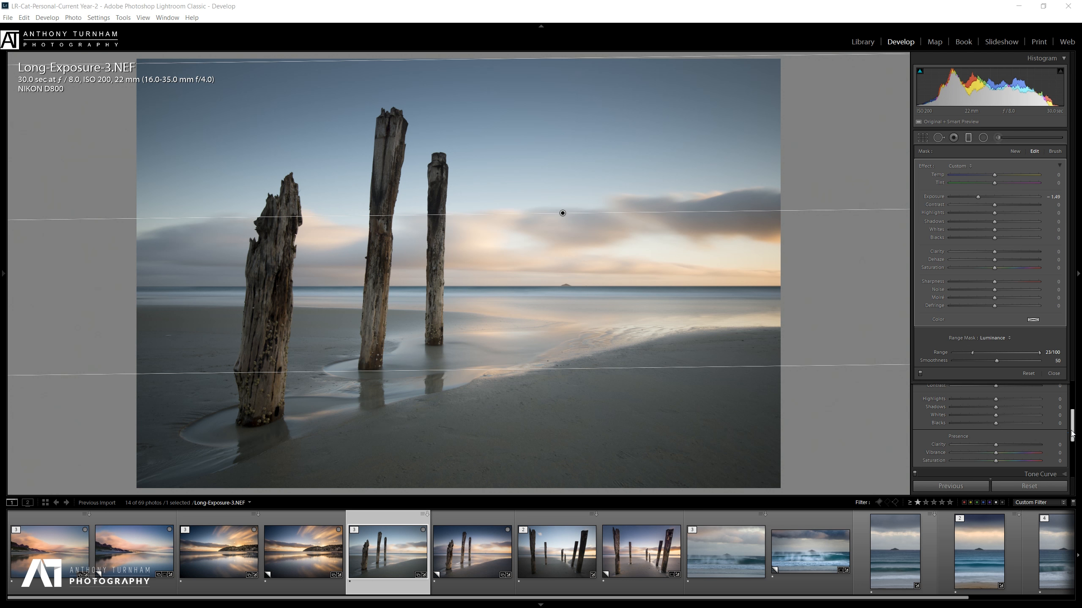
left_click_drag(1072, 433, 1072, 425)
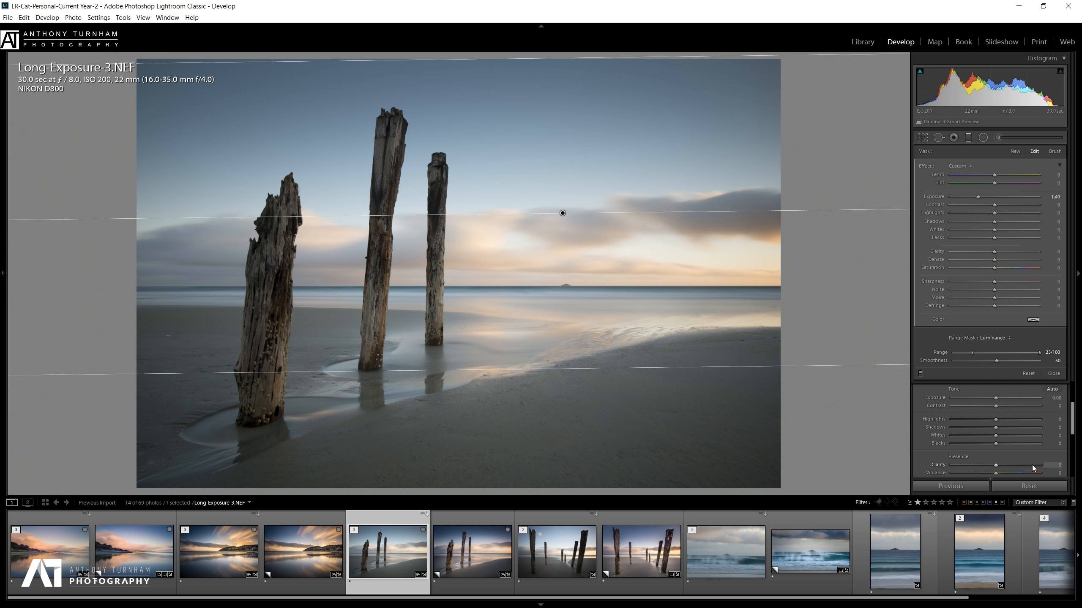
left_click_drag(1033, 466, 1039, 466)
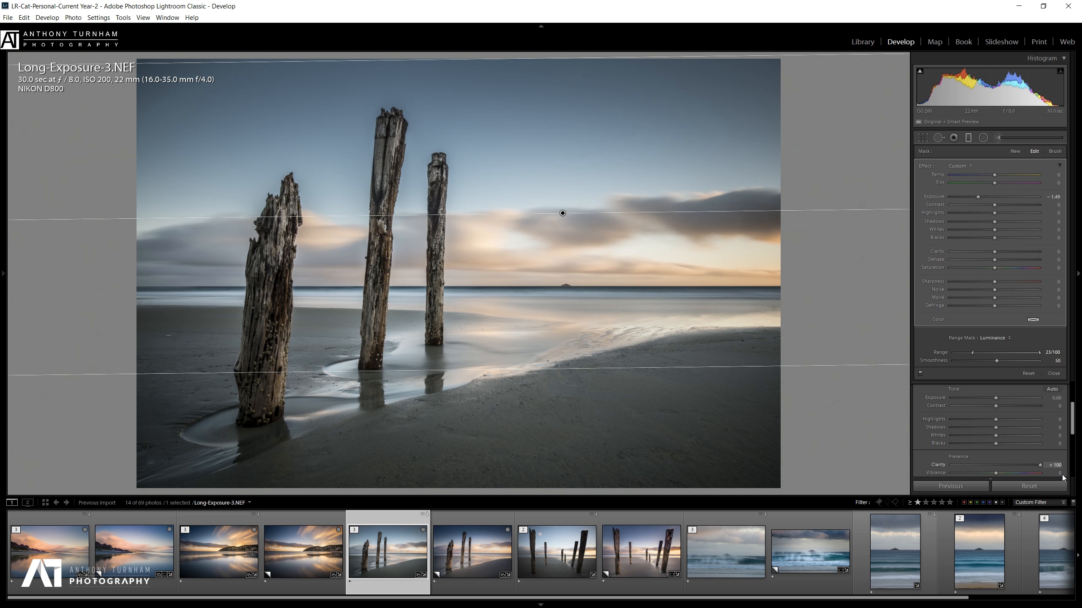
Reset Clarity to 0 and draw a tilted radial ellipse around the left post.
double_click(1042, 465)
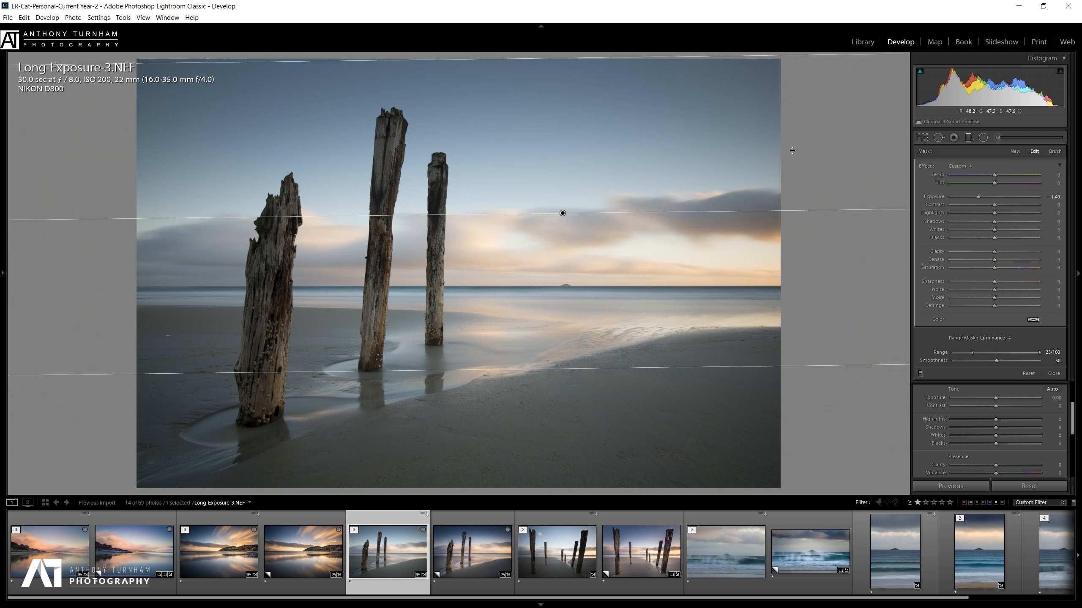
left_click(982, 138)
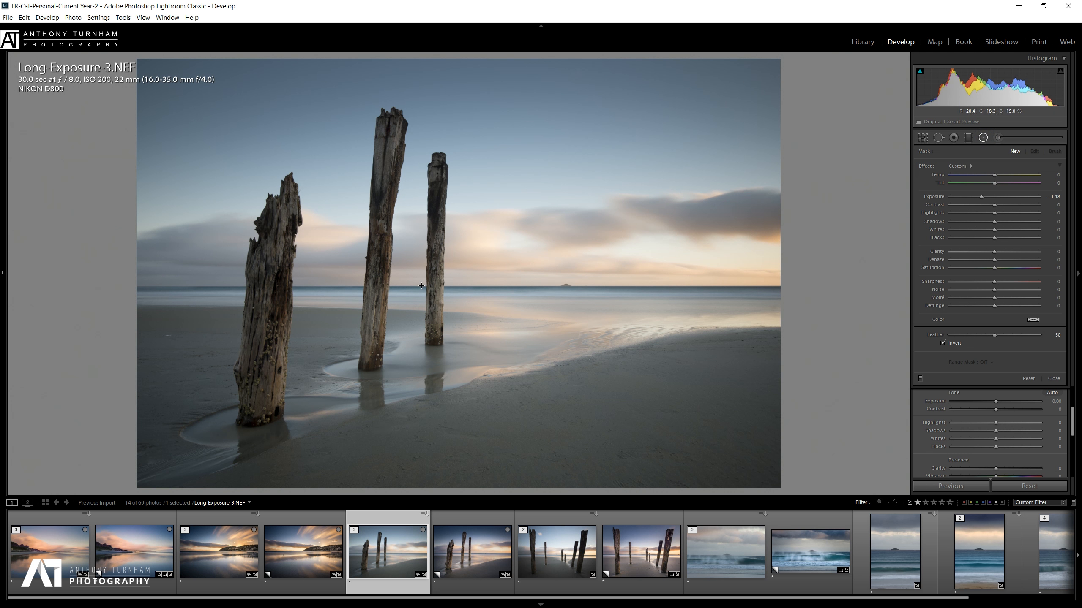
left_click_drag(262, 318, 325, 158)
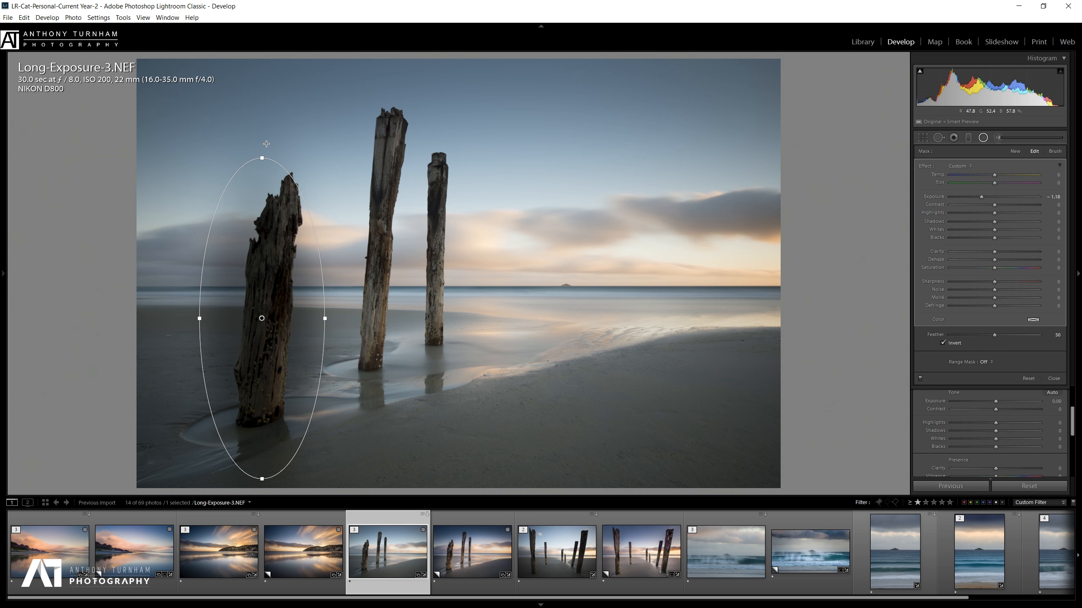
left_click_drag(261, 145, 284, 147)
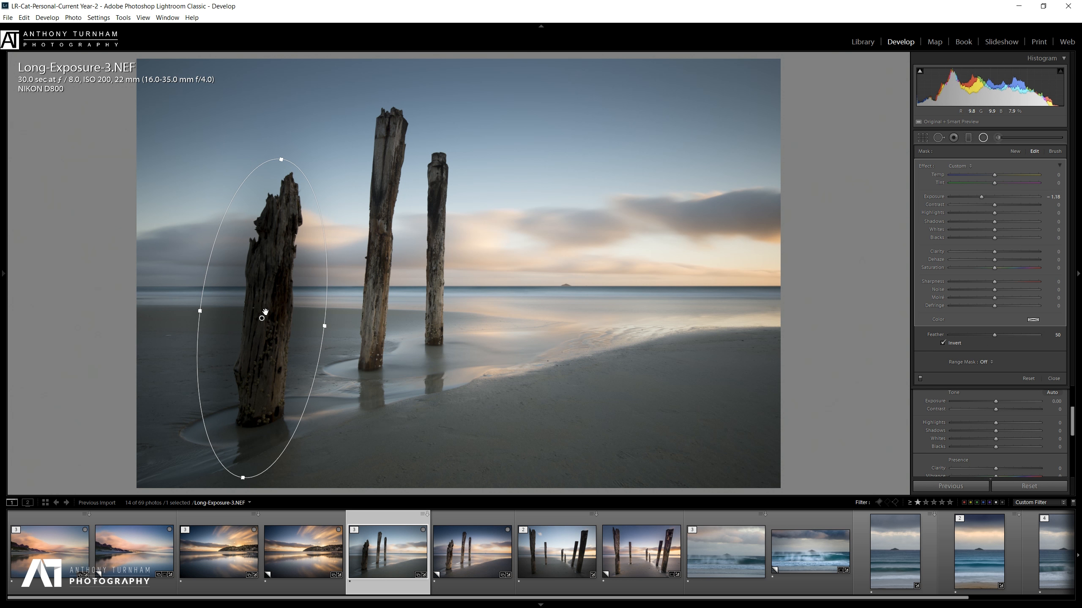
Set the left post's radial filter to Exposure 0.46, Shadows 15 and Clarity 63.
double_click(982, 197)
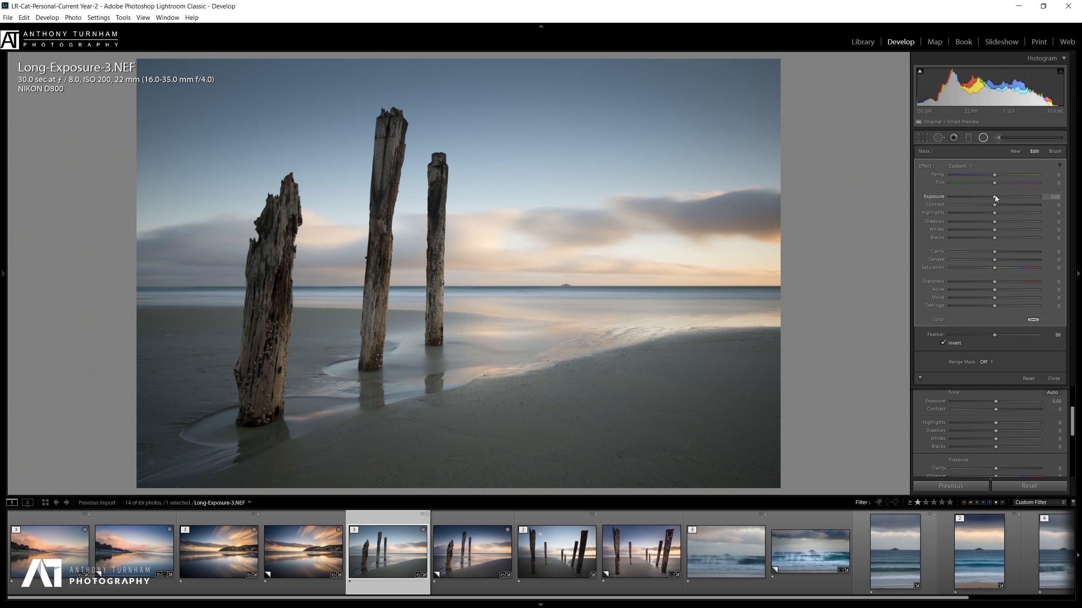
left_click_drag(996, 196, 1005, 201)
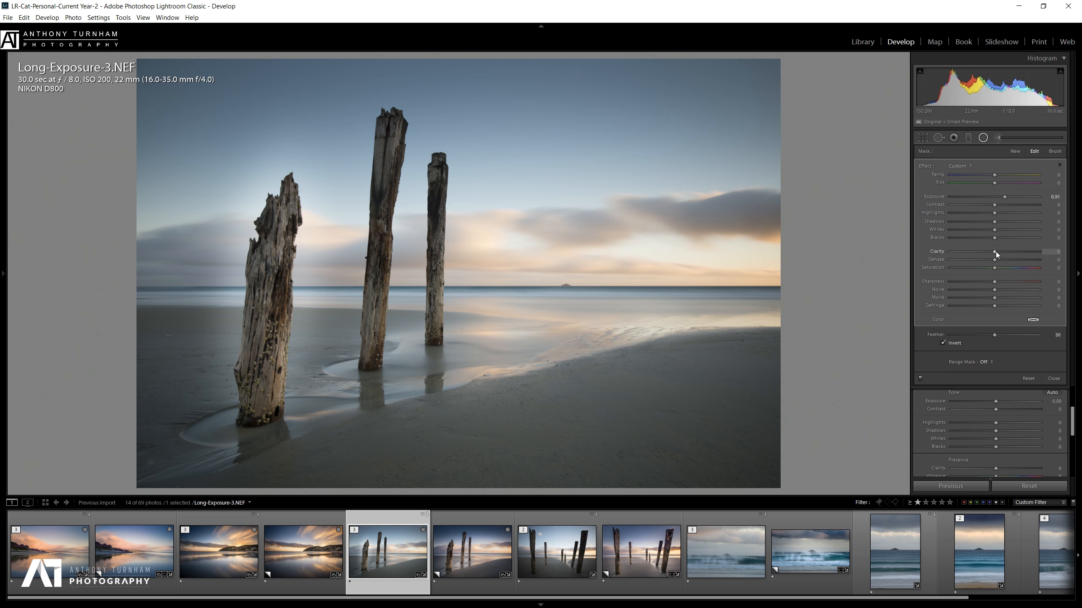
left_click_drag(996, 252, 1020, 258)
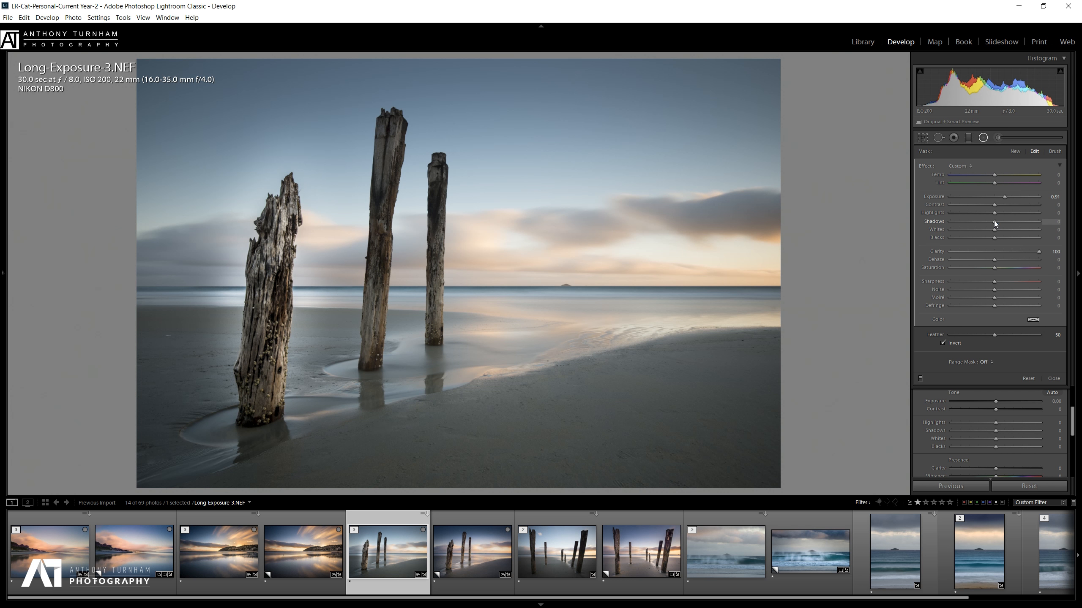
left_click_drag(1005, 224, 1002, 224)
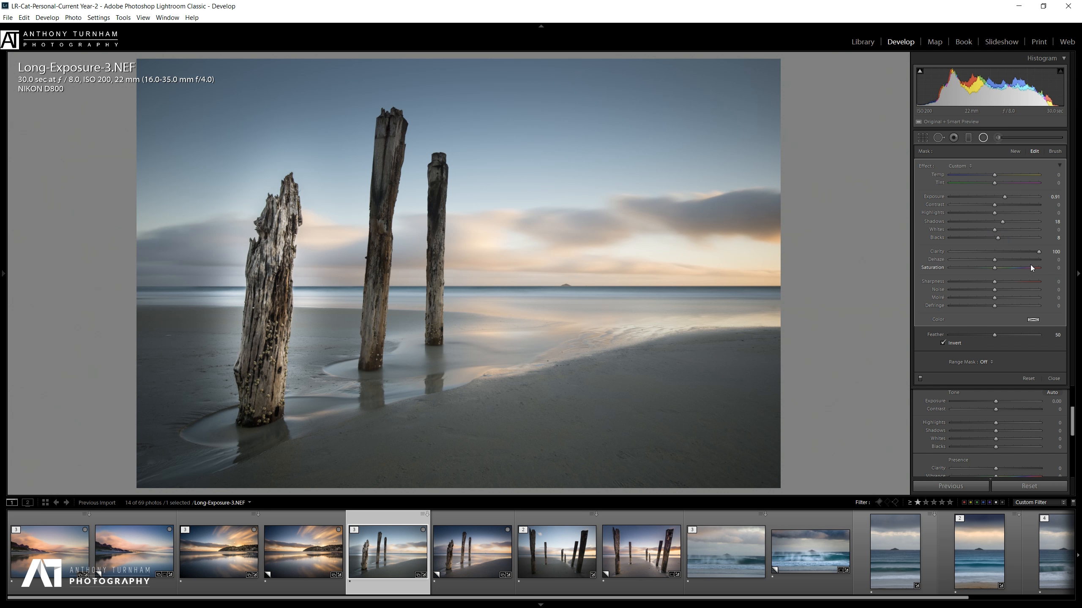
left_click_drag(1027, 253, 1040, 254)
left_click_drag(1004, 197, 1002, 203)
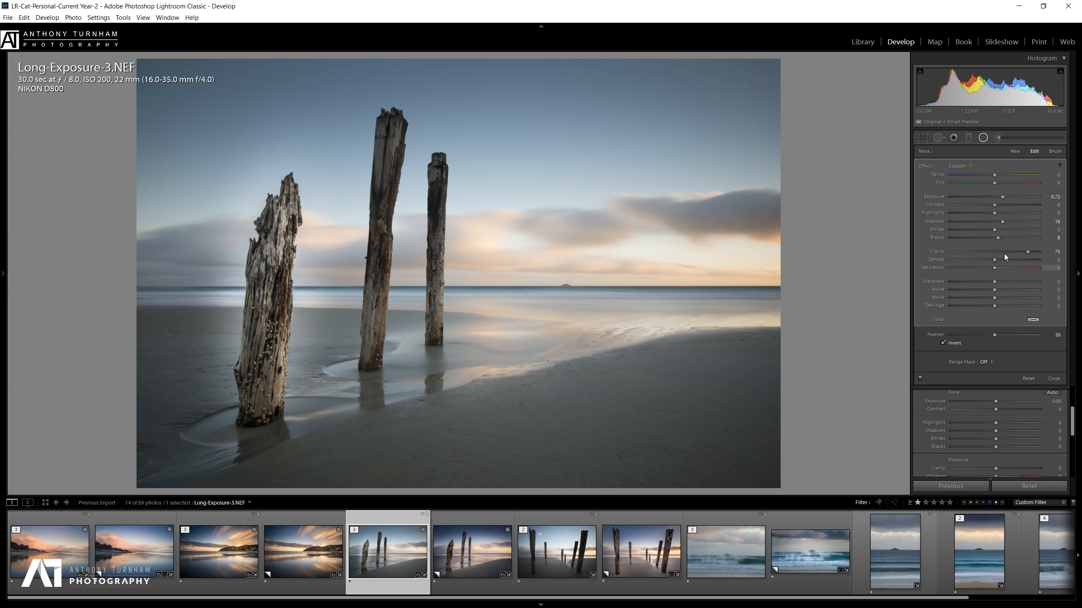
left_click_drag(1017, 254, 1019, 252)
left_click_drag(1001, 198, 1001, 226)
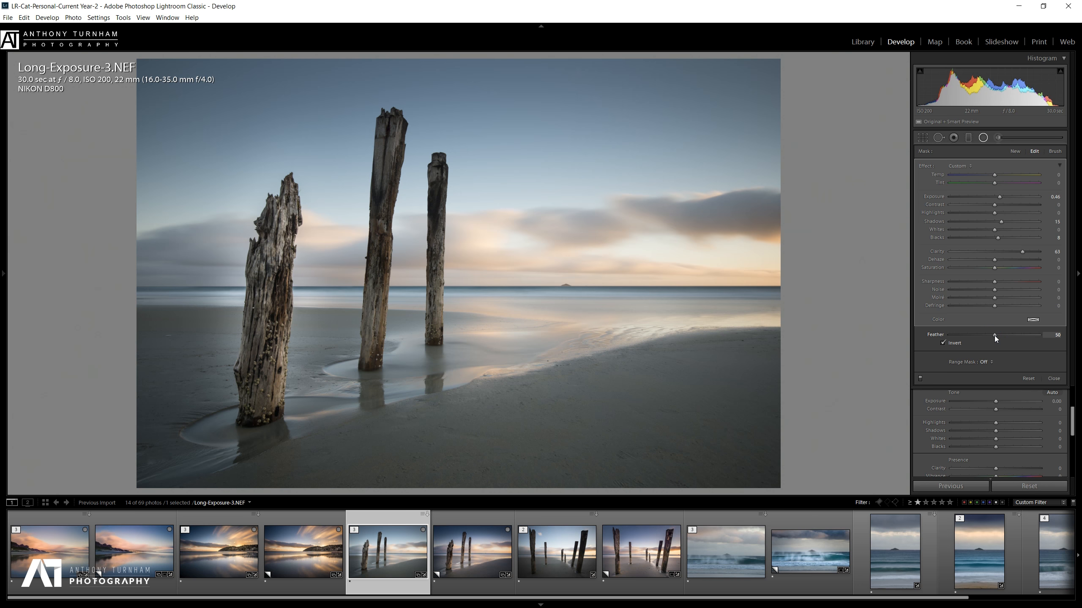
key("alt")
Set Feather to 100 and reshape the ellipse into a tall, narrow fit over the left post.
left_click_drag(1036, 336, 1049, 336)
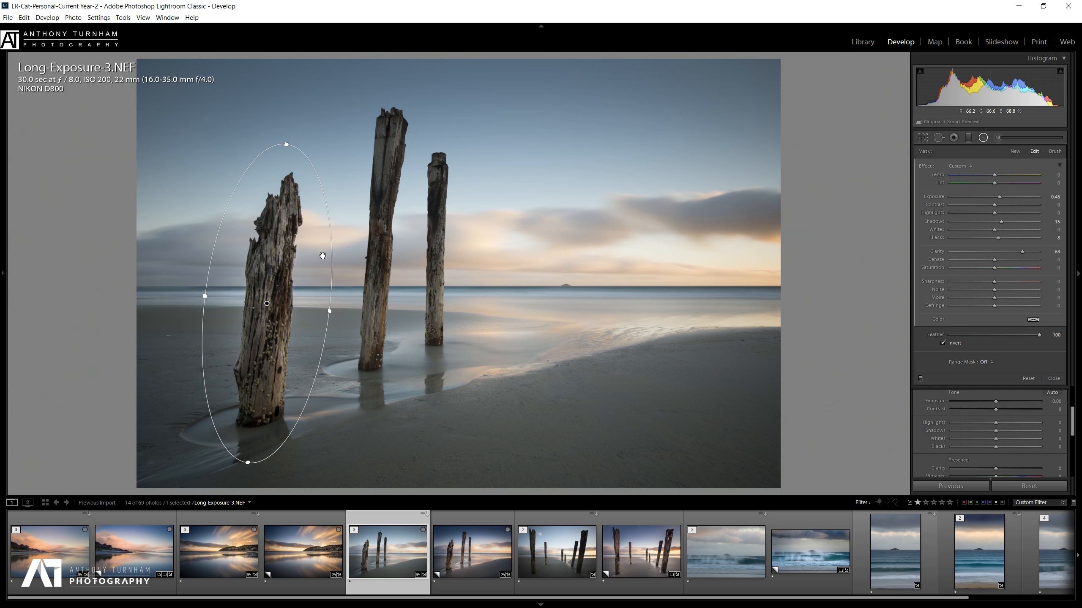
left_click_drag(331, 312, 308, 316)
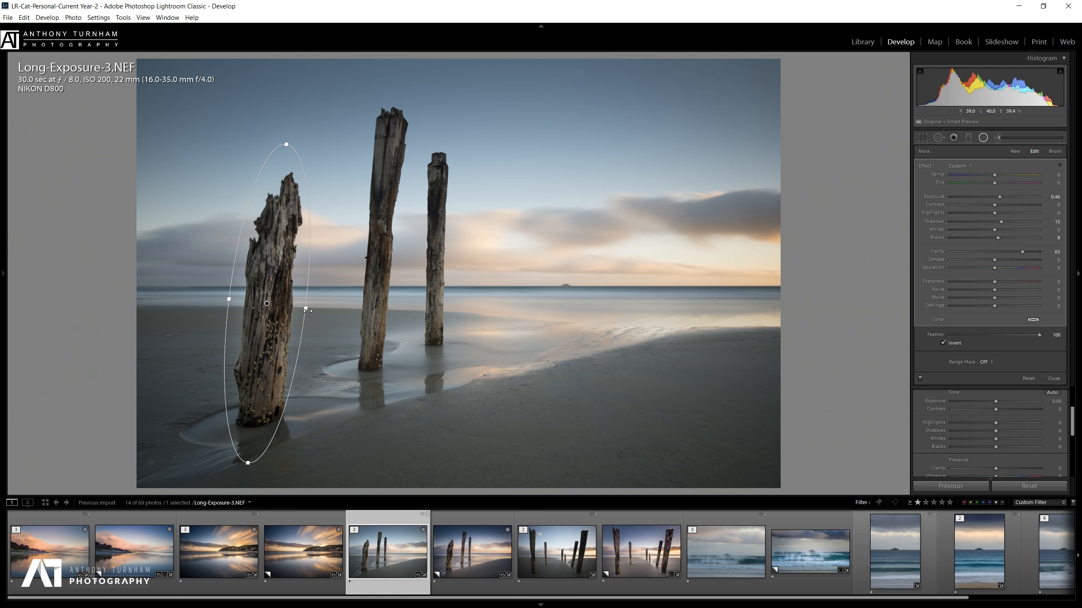
left_click_drag(305, 307, 289, 312)
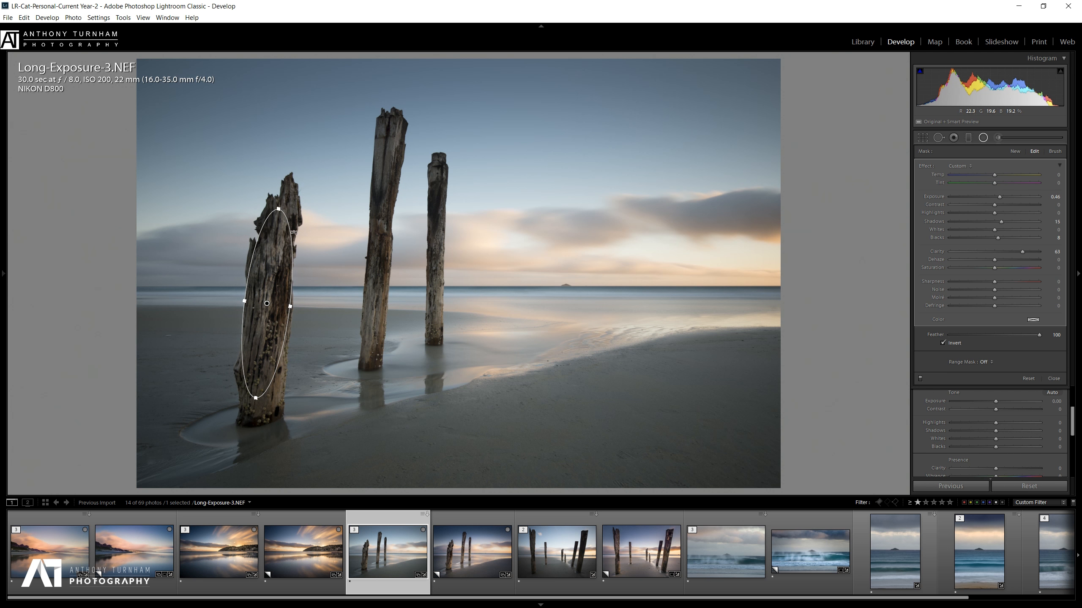
left_click_drag(278, 209, 280, 191)
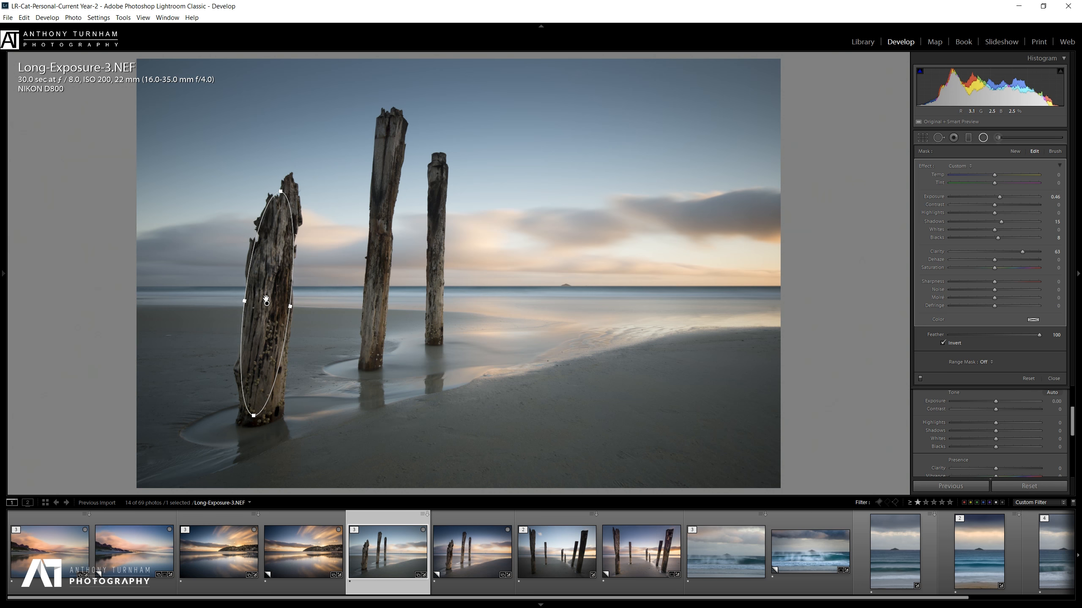
left_click_drag(267, 302, 269, 305)
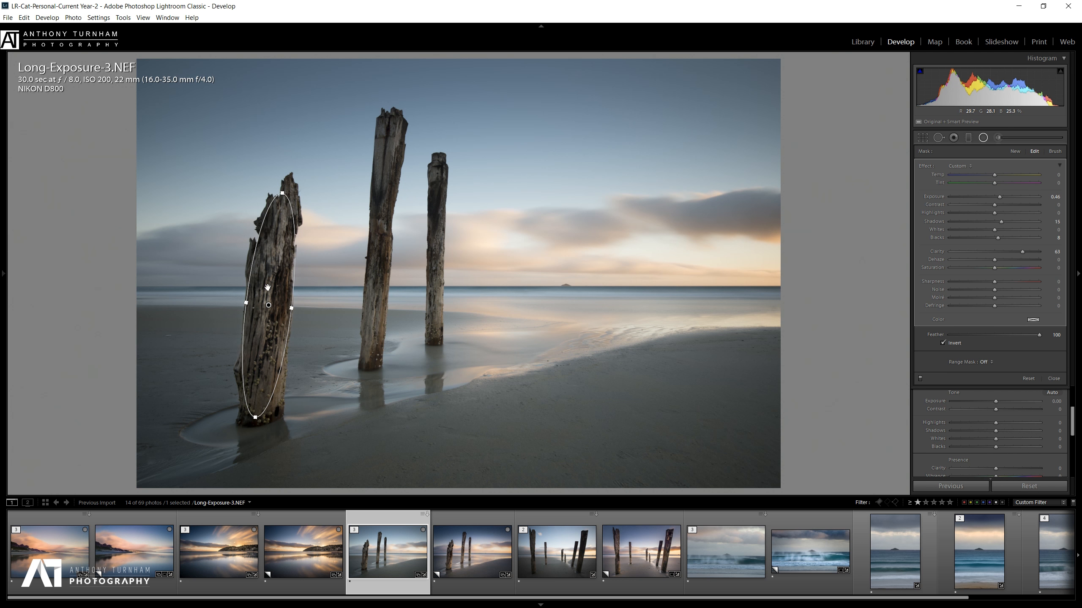
mouse_move(267, 306)
left_mouse_down()
mouse_move(213, 307)
mouse_move(267, 307)
left_mouse_up()
right_click(267, 308)
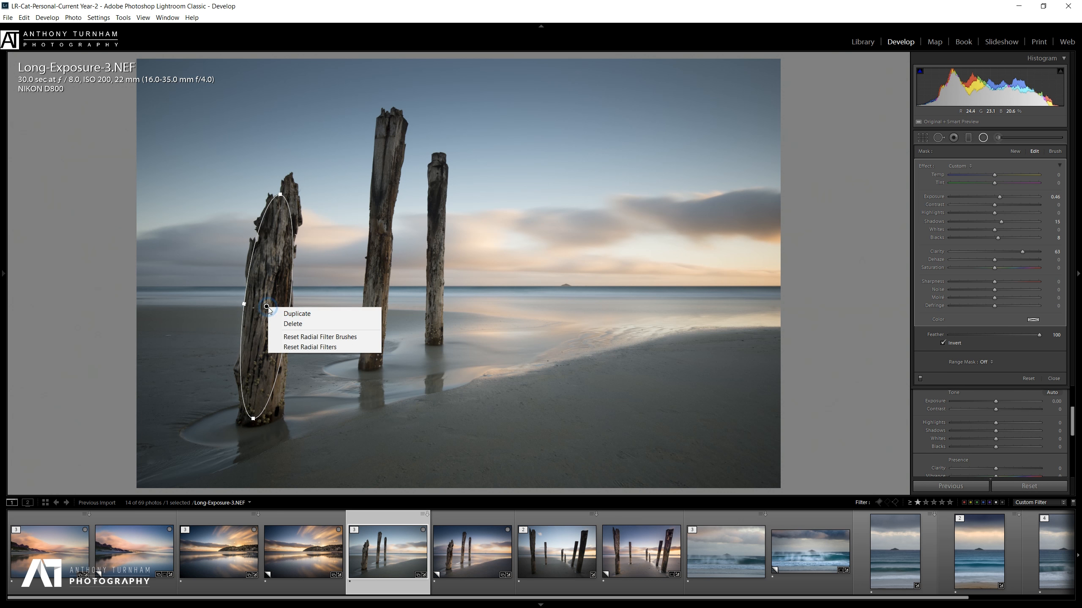
Duplicate the radial filter onto the middle post, resizing and tilting it to fit.
left_click(272, 311)
left_click_drag(273, 305, 380, 248)
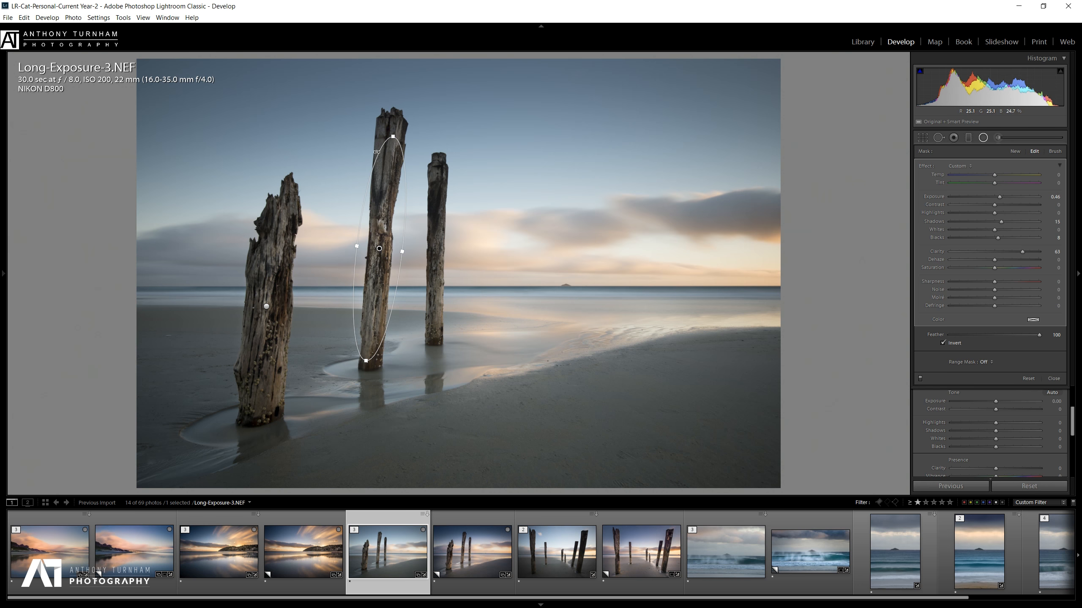
left_click_drag(393, 136, 394, 109)
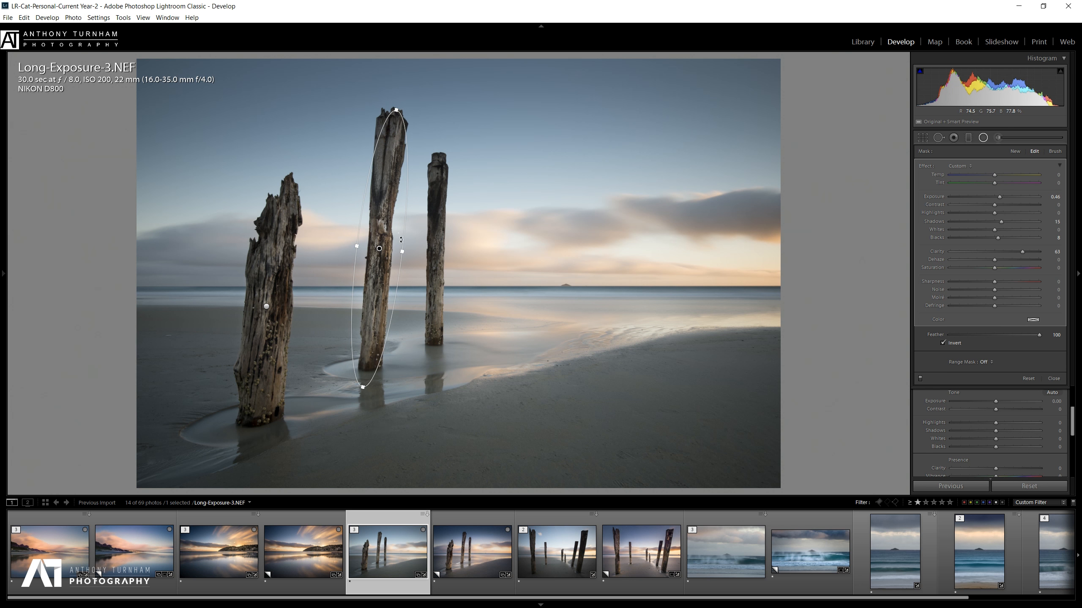
left_click_drag(404, 253, 392, 257)
left_click_drag(394, 102, 392, 103)
Duplicate the middle post's filter onto the right post and stand it upright.
right_click(379, 249)
left_click(392, 255)
left_click_drag(379, 249, 436, 256)
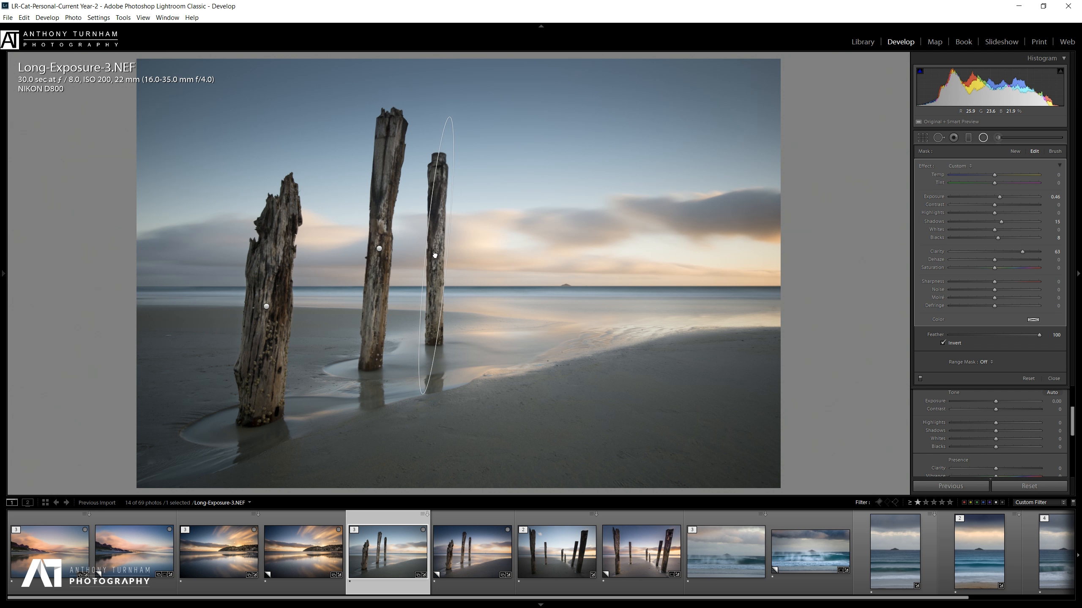
left_click_drag(449, 107, 441, 153)
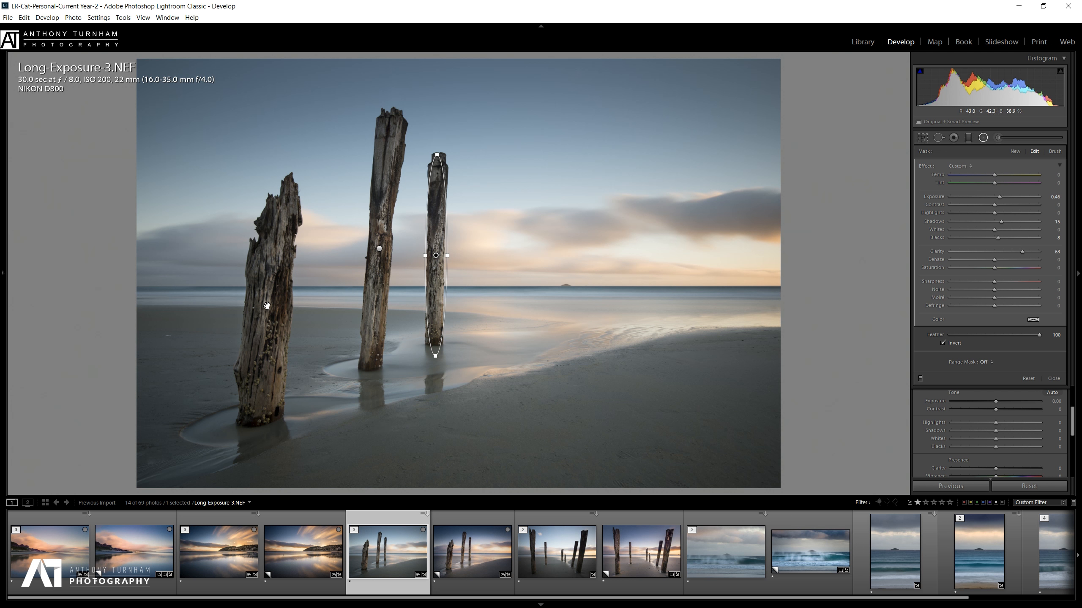
Add a radial filter around the left post's base with Exposure 0.72, Temp 14, Feather 78.
mouse_move(266, 305)
left_click_drag(257, 421, 534, 336)
left_click_drag(999, 198, 1003, 198)
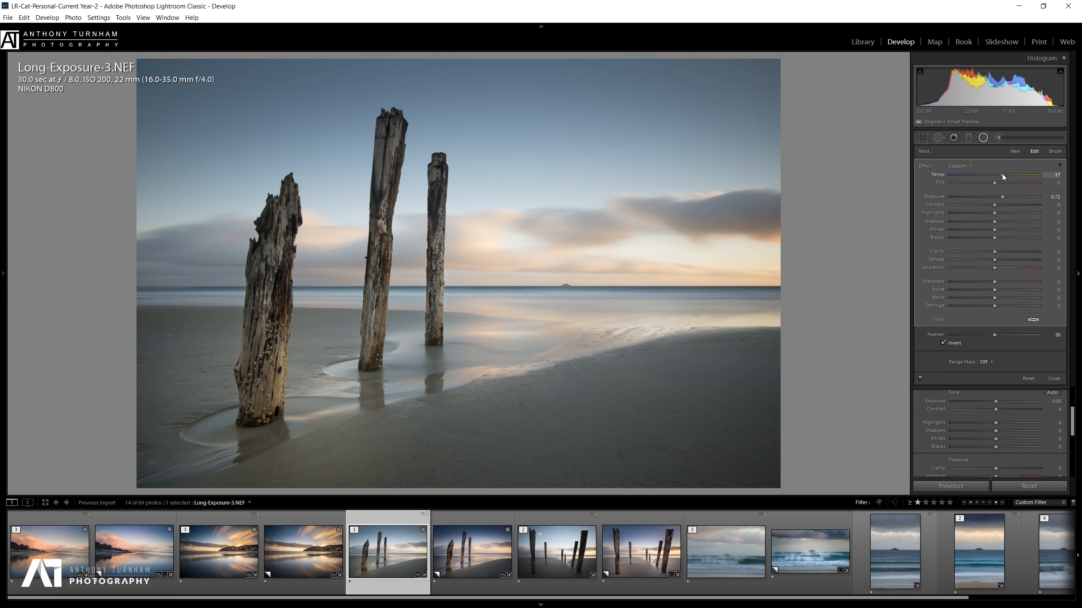
left_click_drag(1002, 174, 1001, 174)
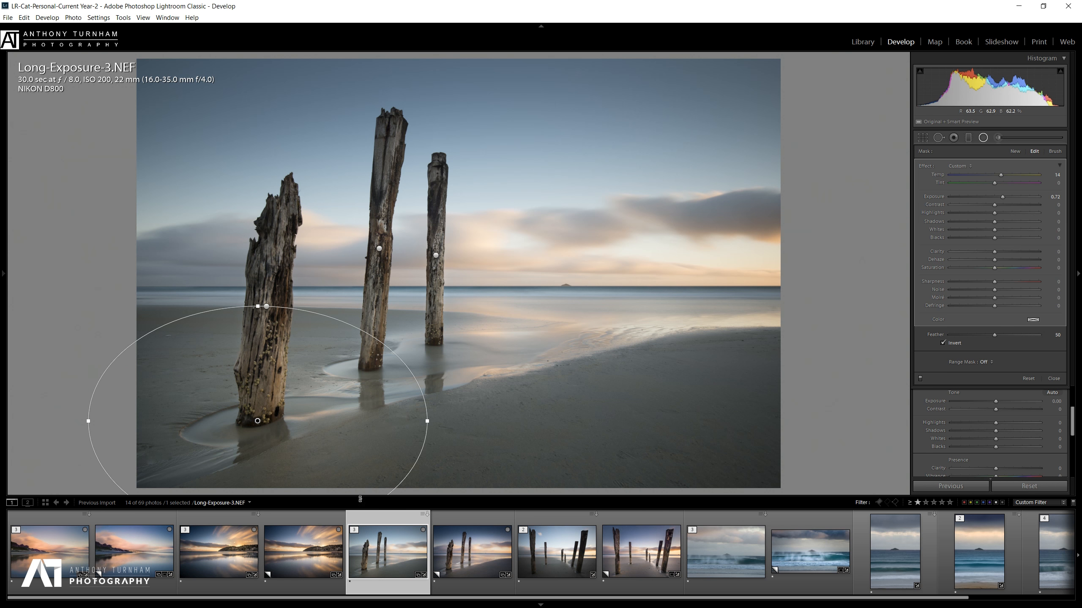
left_click_drag(258, 306, 258, 320)
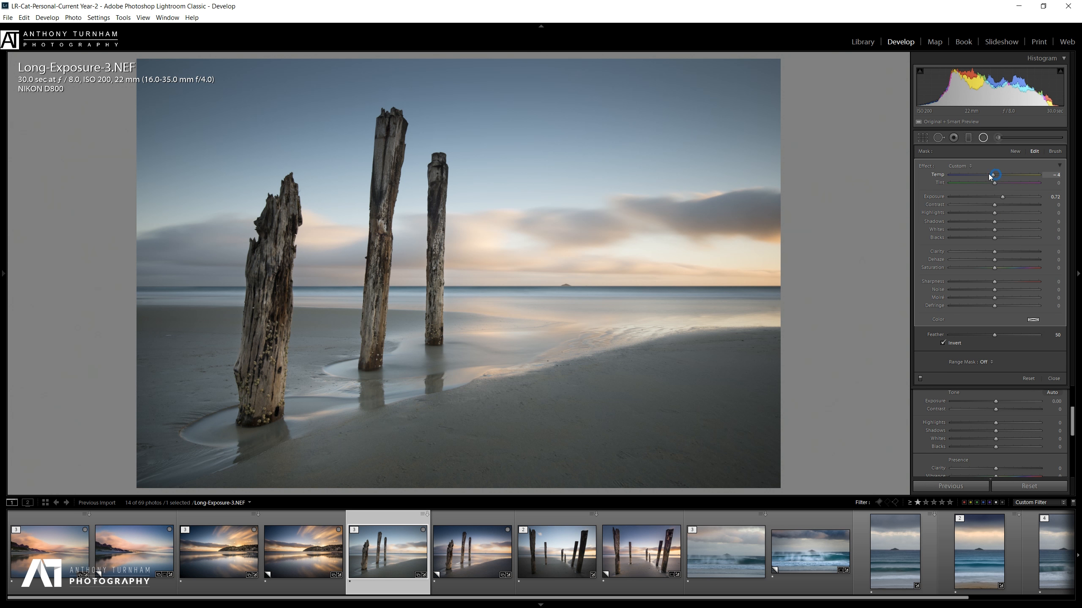
double_click(976, 173)
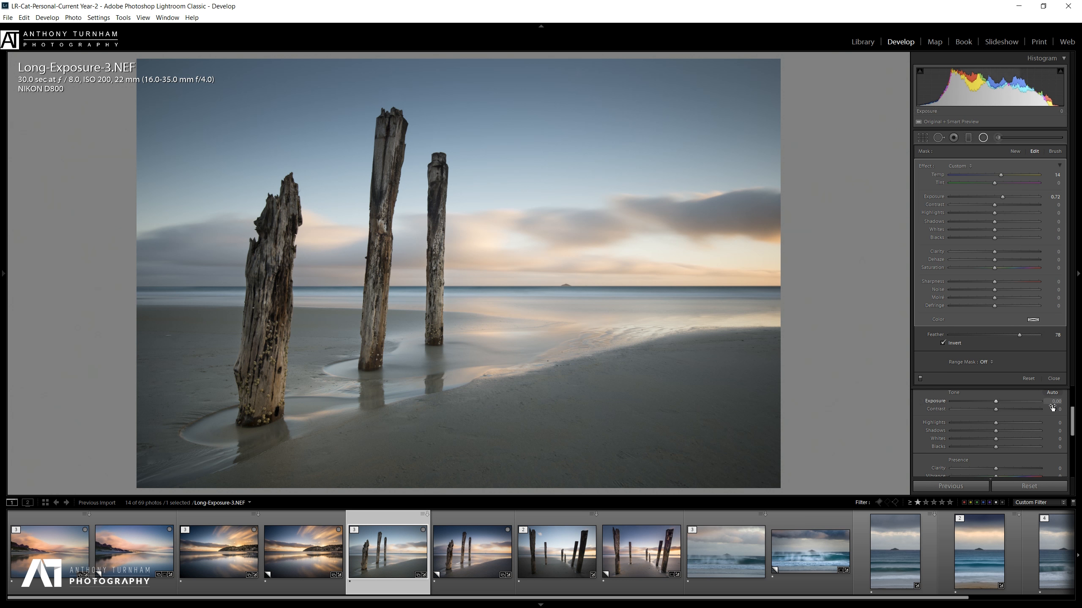
left_click(984, 137)
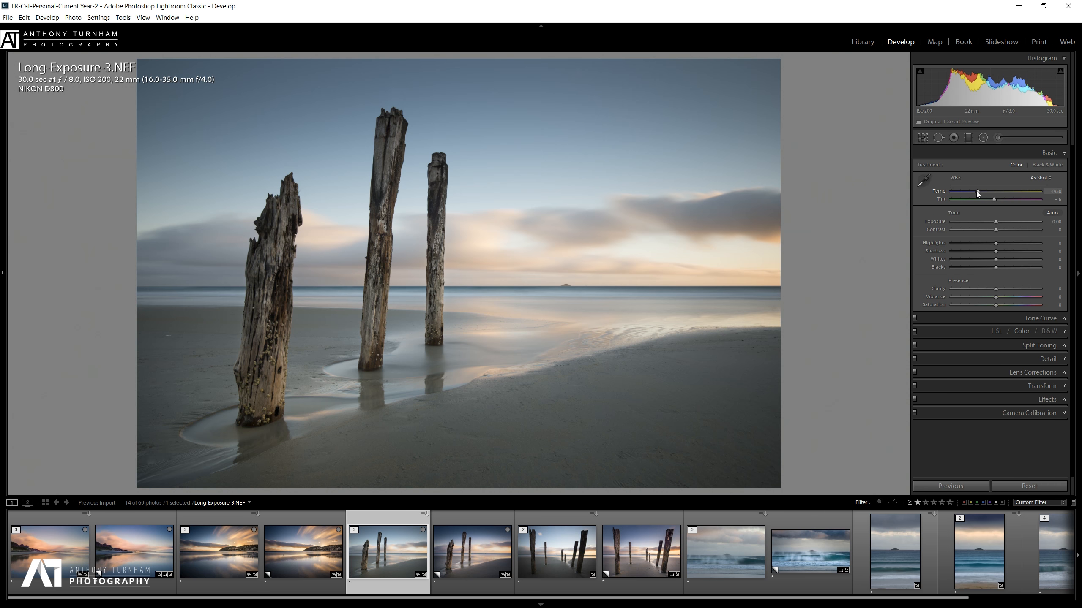
In the Basic panel set Tint +16, Contrast +18, Highlights −40, Shadows +38, and lower Whites to −55.
left_click_drag(996, 201, 1002, 201)
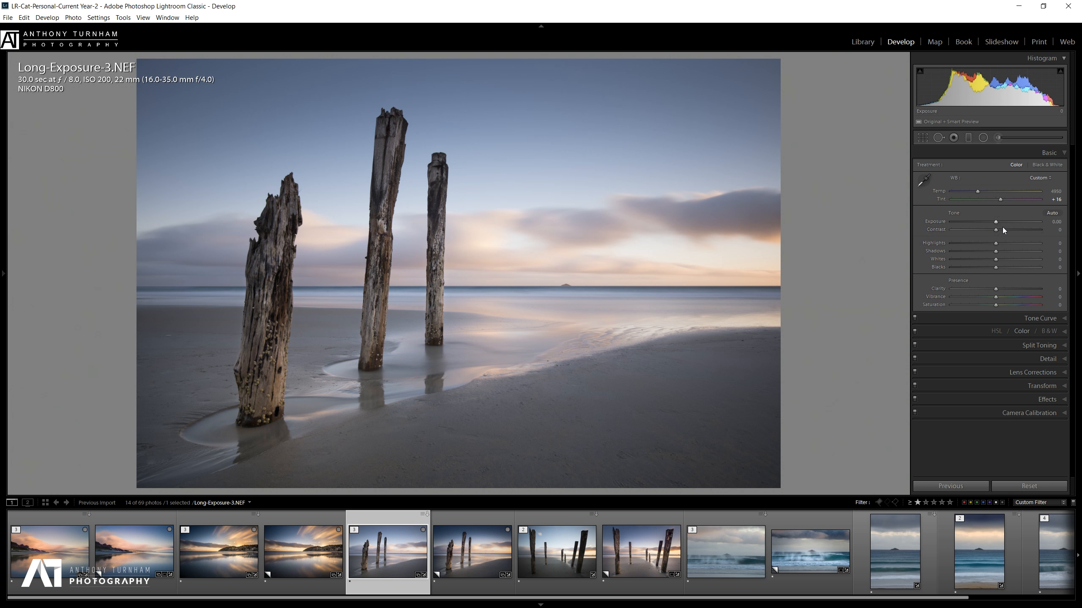
left_click_drag(998, 223, 995, 223)
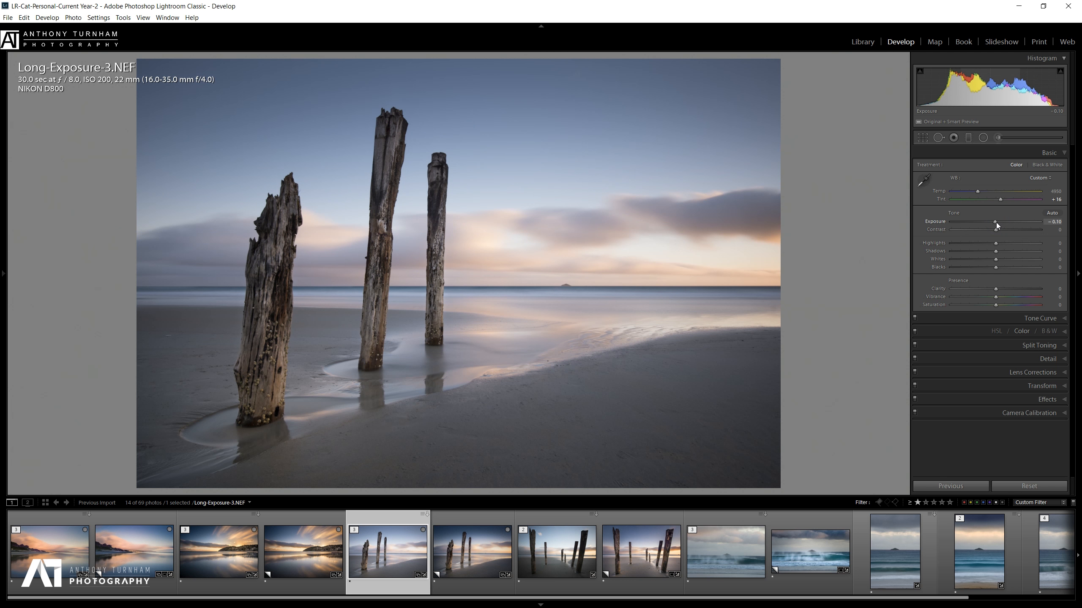
double_click(998, 222)
mouse_move(1000, 231)
left_mouse_down()
mouse_move(1045, 227)
mouse_move(973, 230)
mouse_move(1042, 234)
mouse_move(1004, 230)
left_mouse_up()
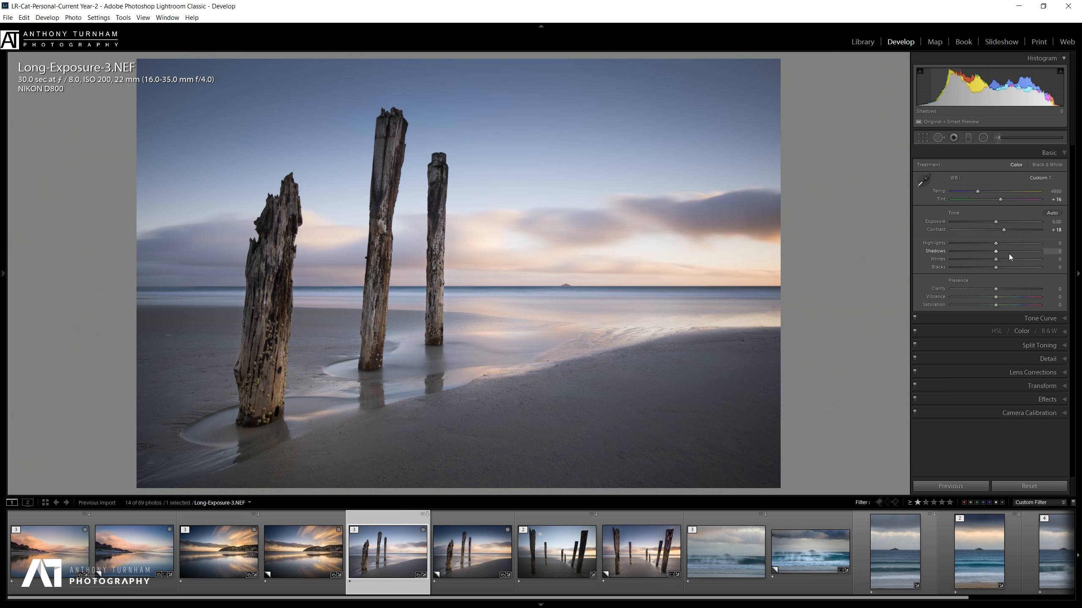
left_click_drag(995, 243, 980, 244)
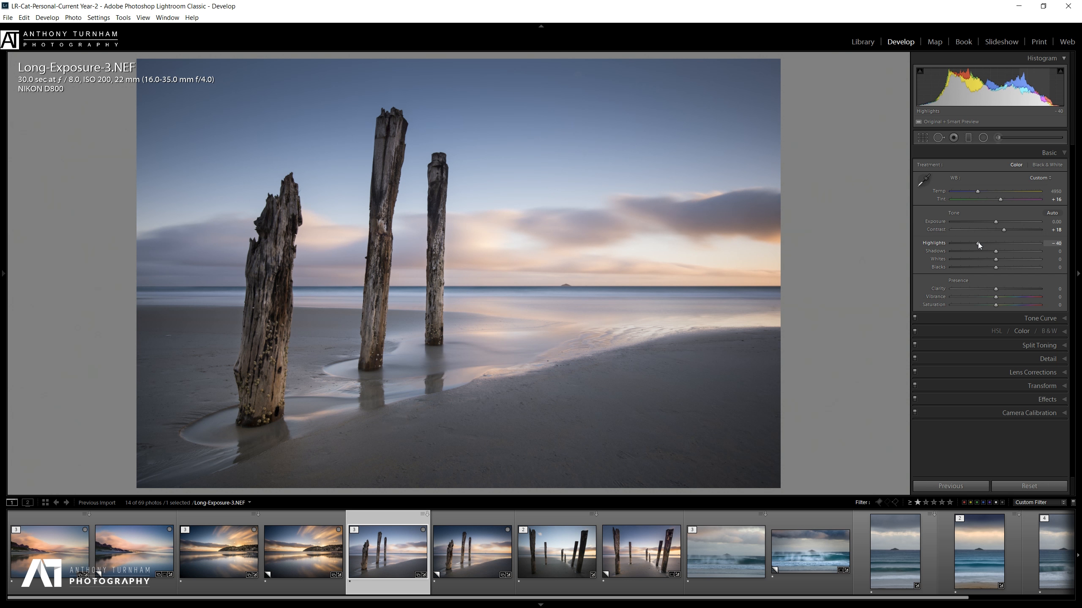
mouse_move(997, 250)
left_mouse_down()
mouse_move(1019, 261)
mouse_move(1002, 261)
left_mouse_up()
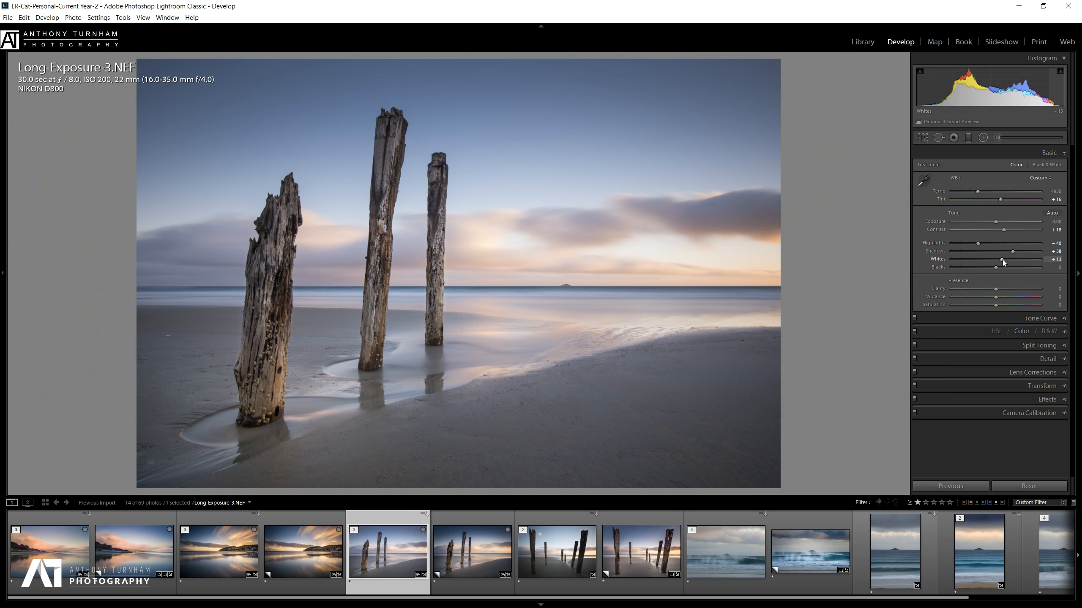
mouse_move(977, 259)
left_mouse_down()
mouse_move(986, 258)
mouse_move(964, 259)
mouse_move(997, 269)
mouse_move(983, 270)
left_mouse_up()
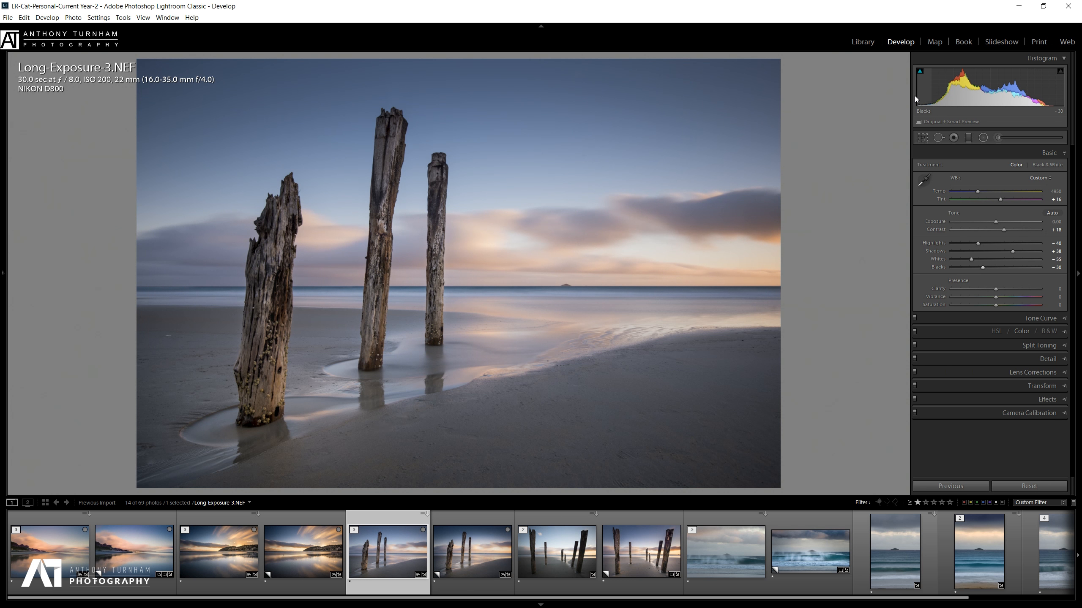
Check shadow clipping while dragging Blacks, turn the warning off, and settle Blacks at −29.
left_click_drag(982, 267, 982, 267)
left_click(920, 72)
left_click_drag(962, 269, 913, 260)
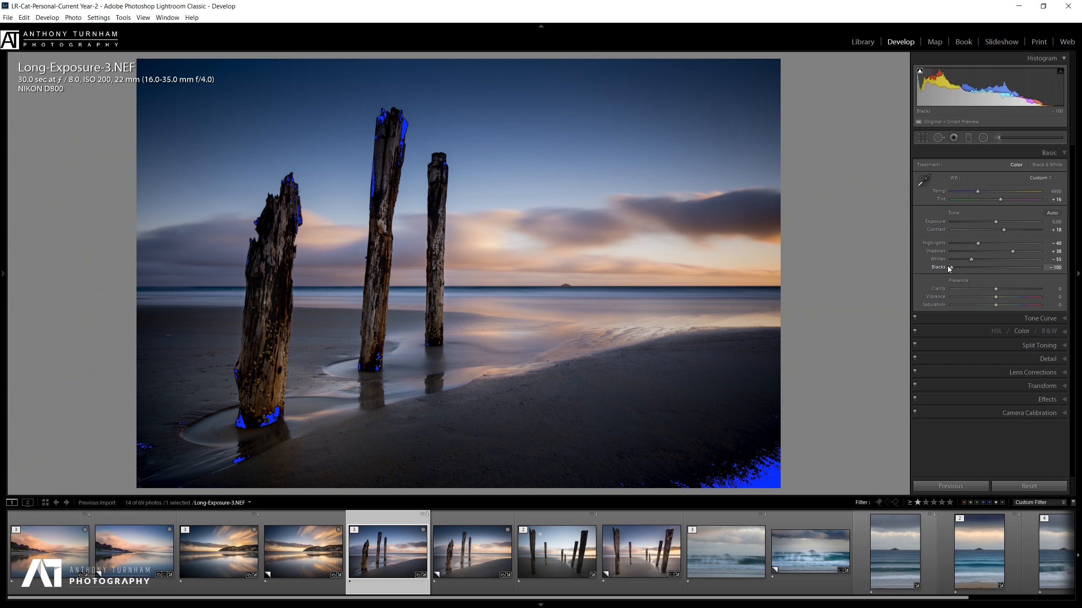
left_click_drag(948, 265, 960, 270)
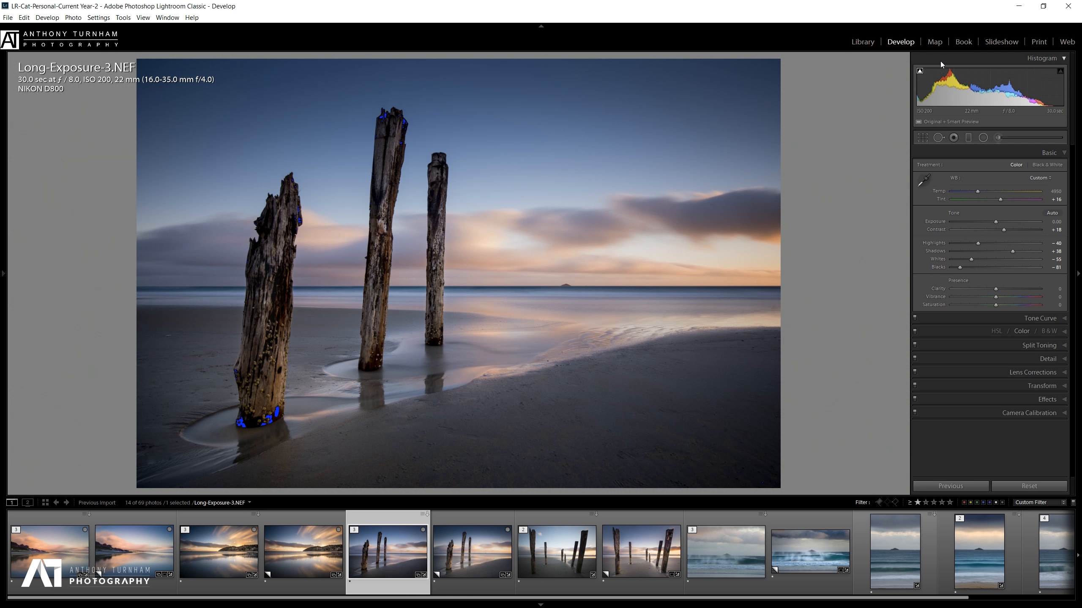
left_click(920, 72)
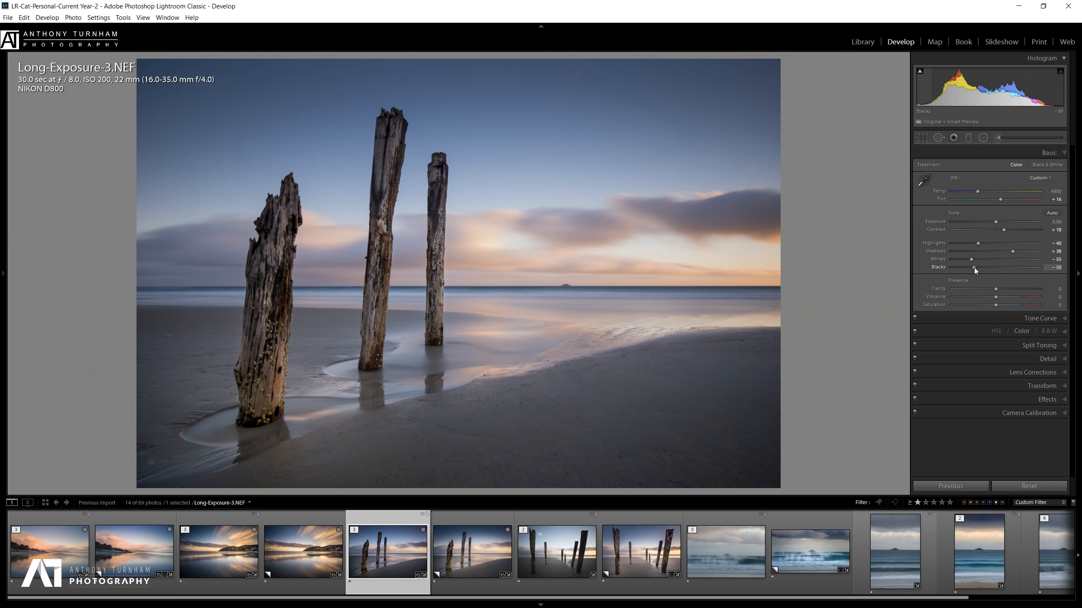
left_click_drag(973, 267, 984, 269)
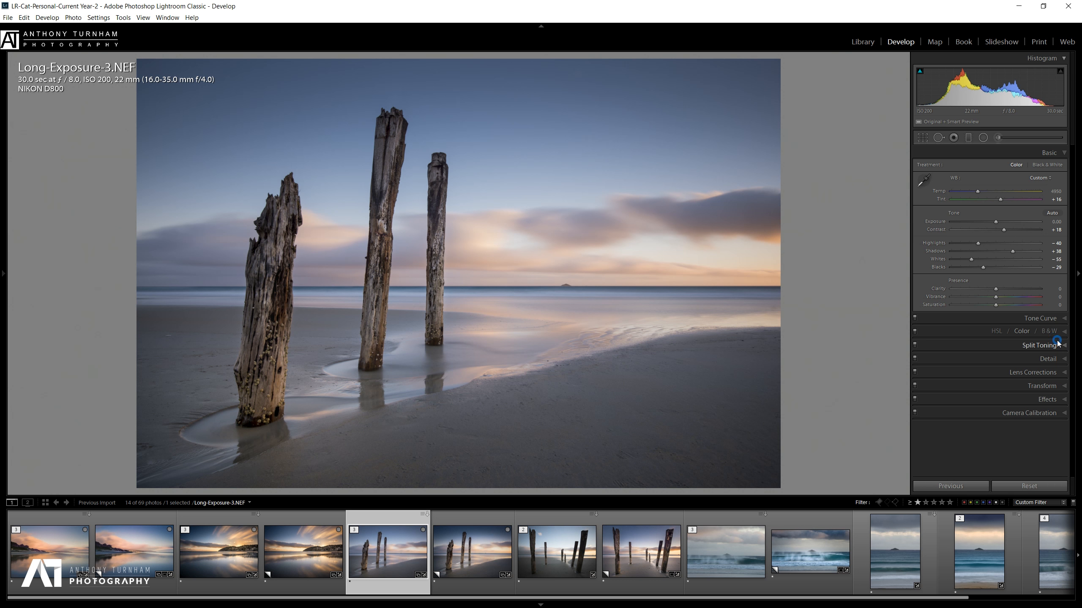
Tint the Split Toning highlights tan at Hue 37, Saturation 22.
left_click(1039, 345)
left_click(1041, 207)
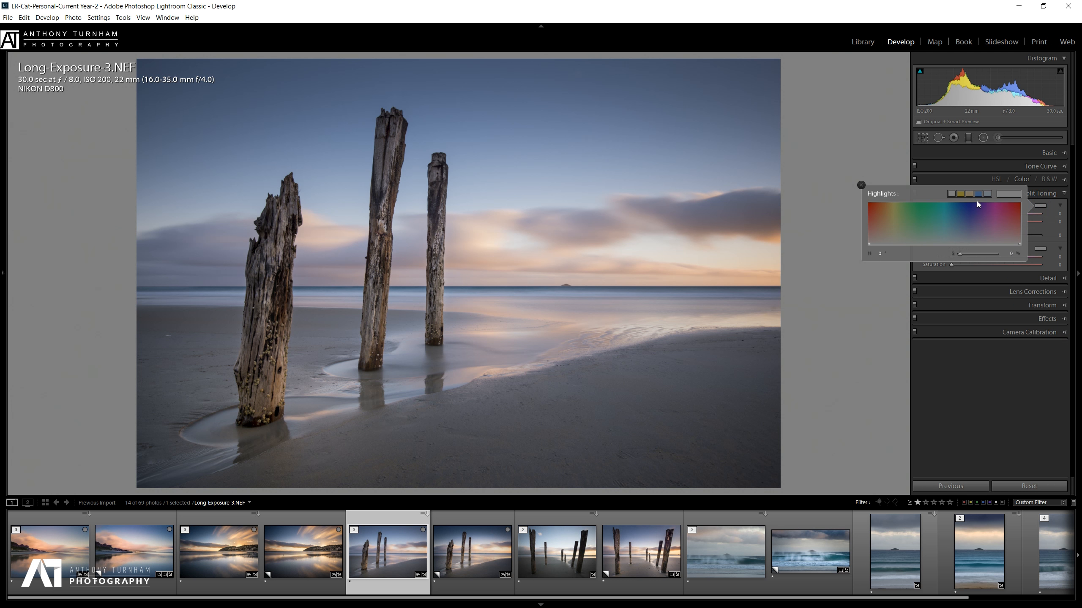
left_click(969, 194)
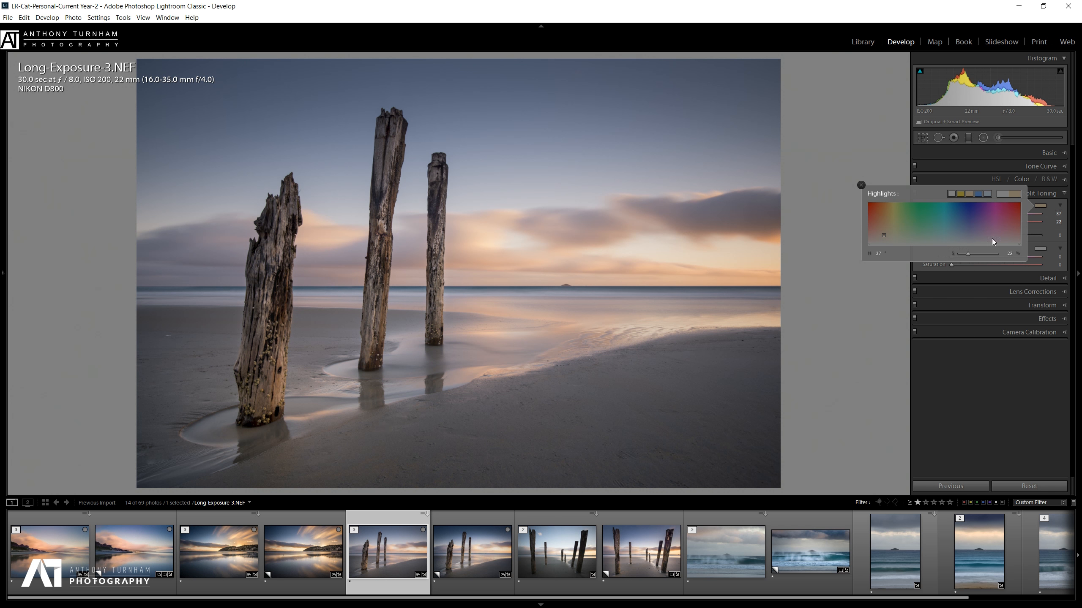
Tint the shadows blue around Hue 217, shift Balance toward shadows, and raise Shadows Saturation to 28.
left_click(1044, 252)
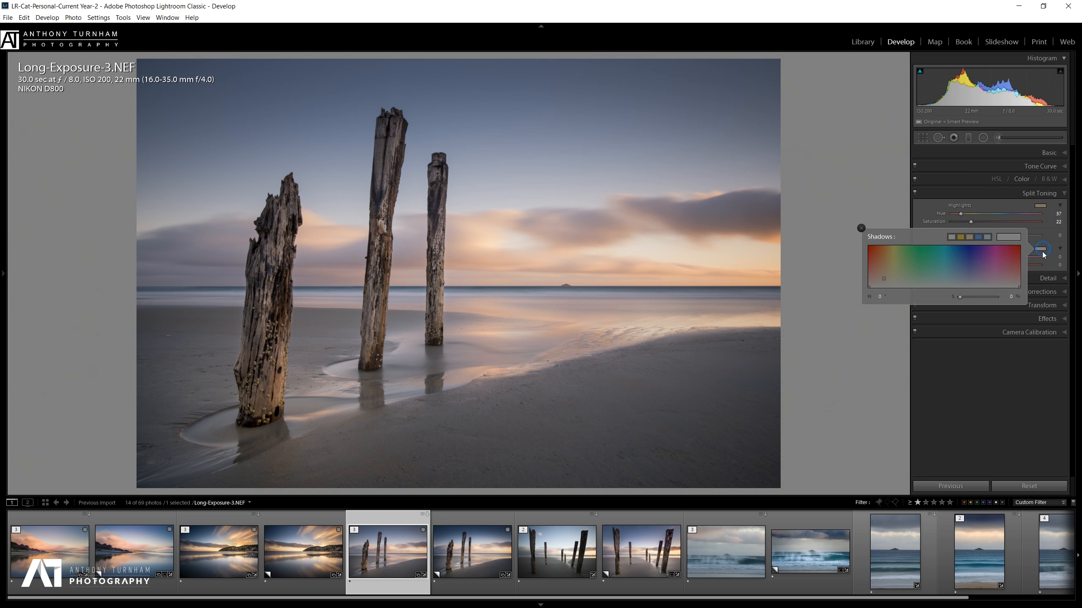
left_click(978, 237)
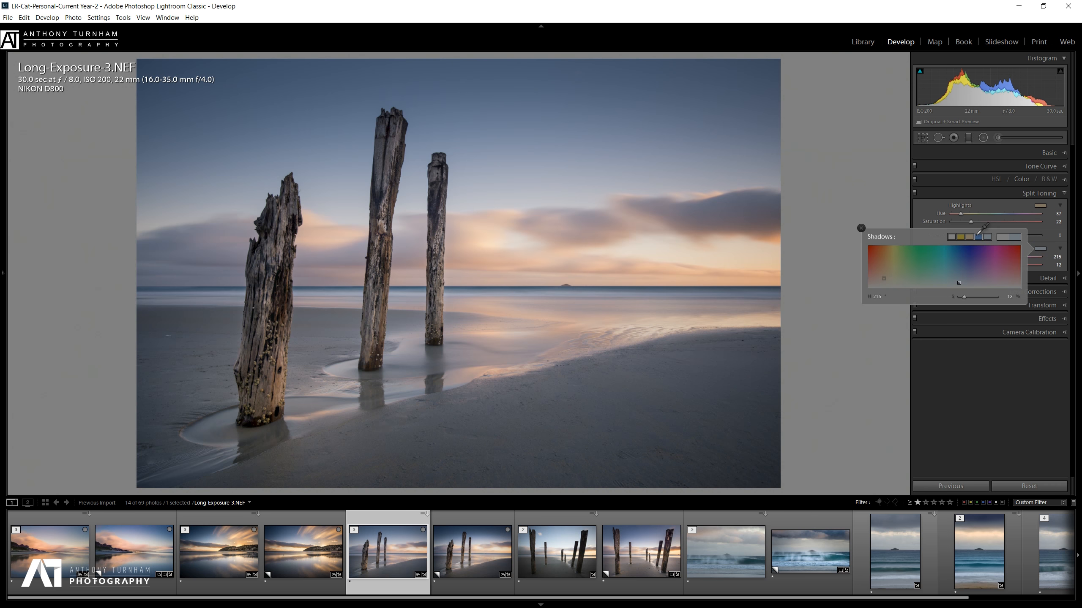
left_click(987, 237)
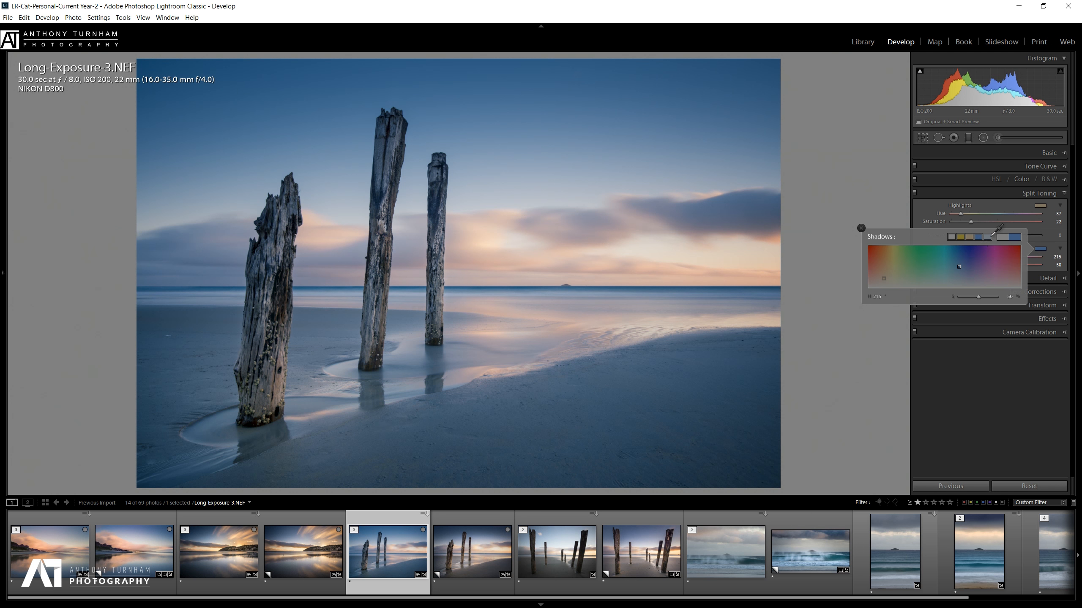
left_click(959, 276)
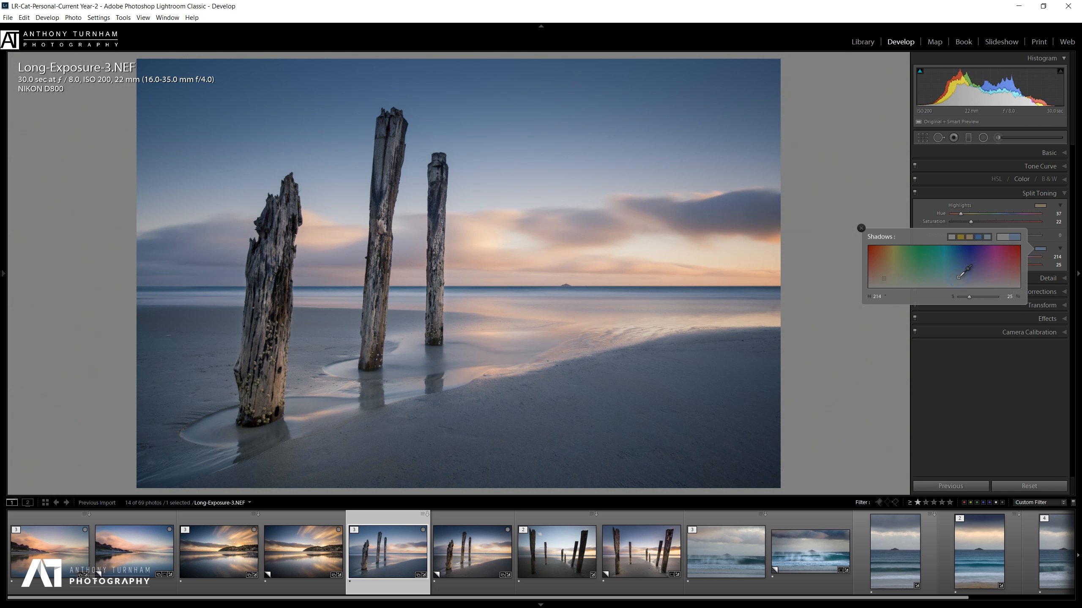
left_click(960, 281)
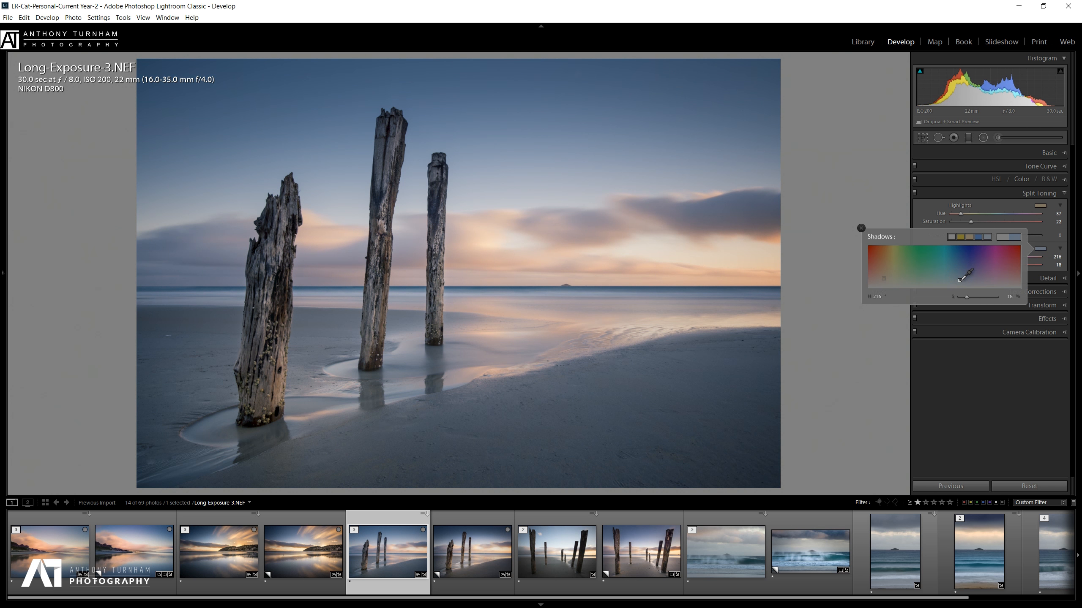
left_click(991, 382)
left_click_drag(996, 235, 1014, 252)
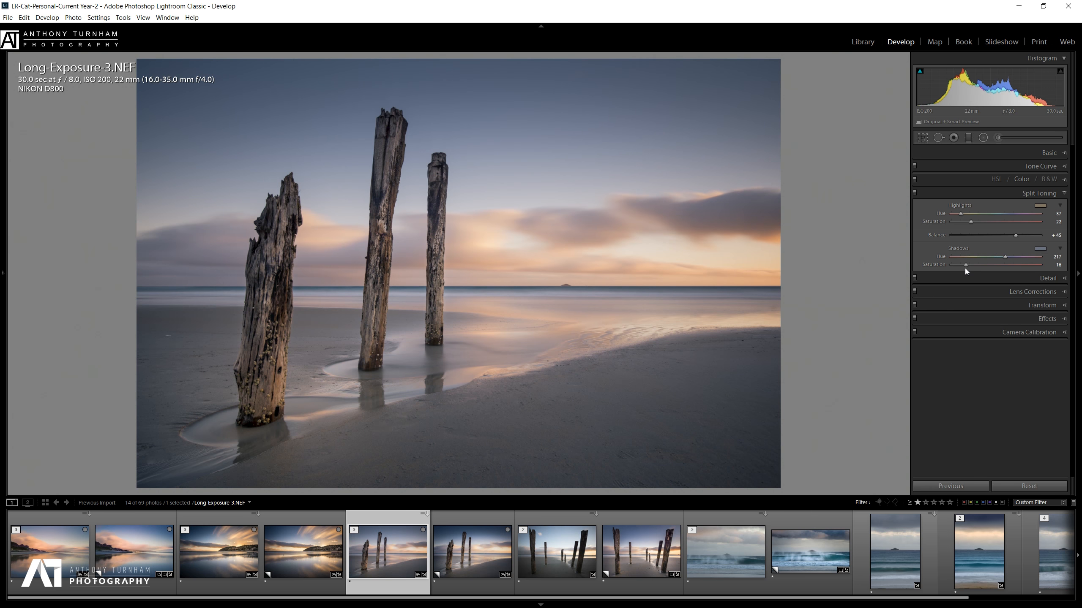
left_click_drag(965, 264, 976, 265)
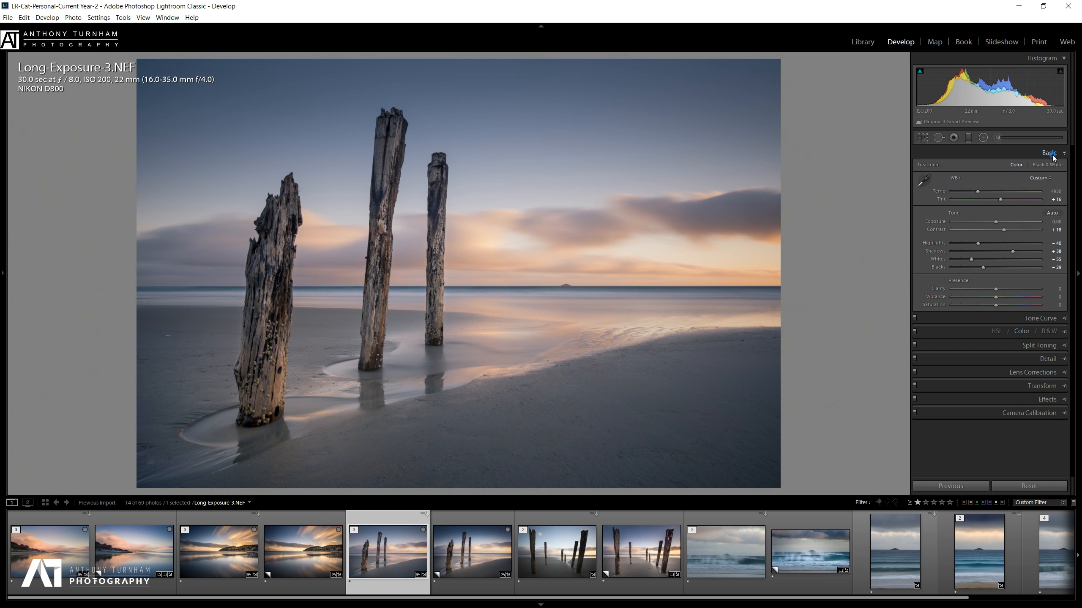
Collapse Split Toning, expand Tone Curve, and try a targeted curve adjustment on the sky.
left_click(1018, 193)
left_click(1065, 166)
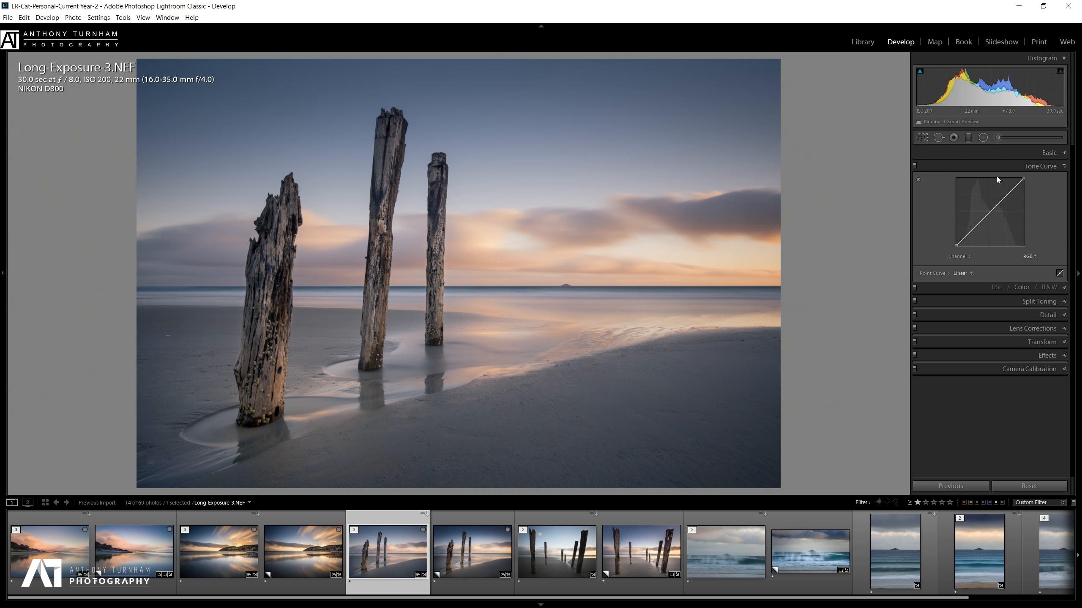
left_click(918, 180)
mouse_move(571, 191)
left_mouse_down()
mouse_move(571, 171)
mouse_move(571, 273)
mouse_move(571, 195)
left_mouse_up()
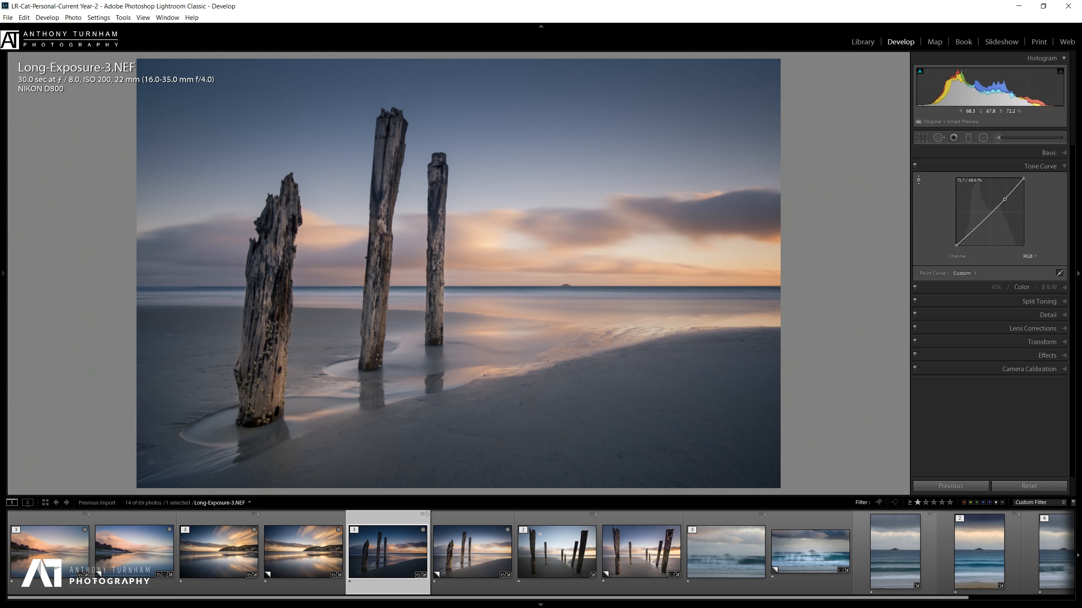
Delete the trial curve point, test another, then flatten the point curve back to Linear.
right_click(1005, 199)
left_click(1009, 204)
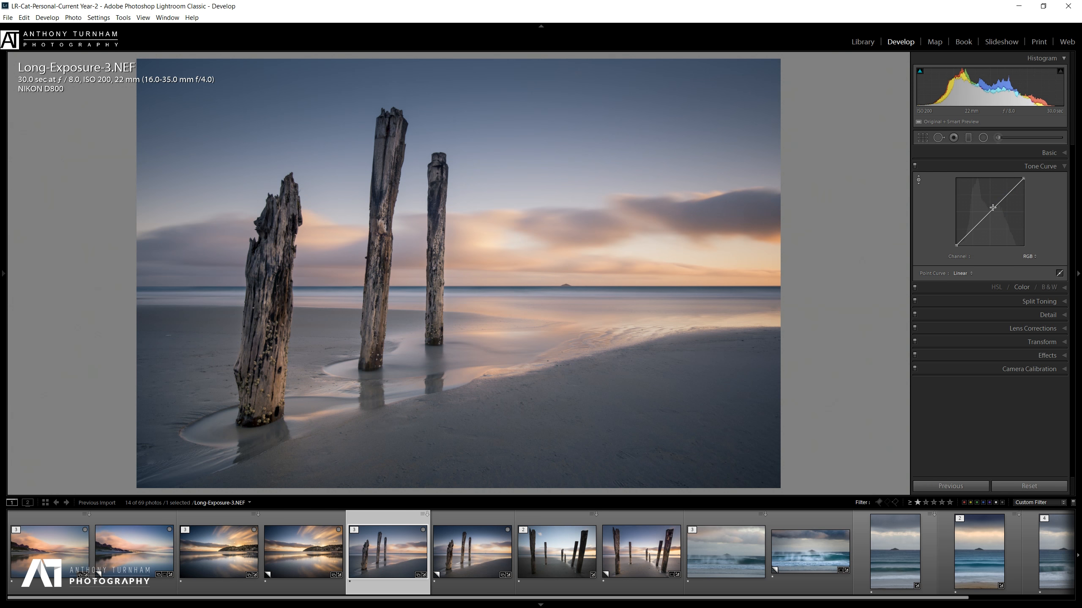
mouse_move(1000, 199)
left_mouse_down()
mouse_move(998, 211)
mouse_move(994, 189)
mouse_move(1001, 216)
left_mouse_up()
right_click(1000, 216)
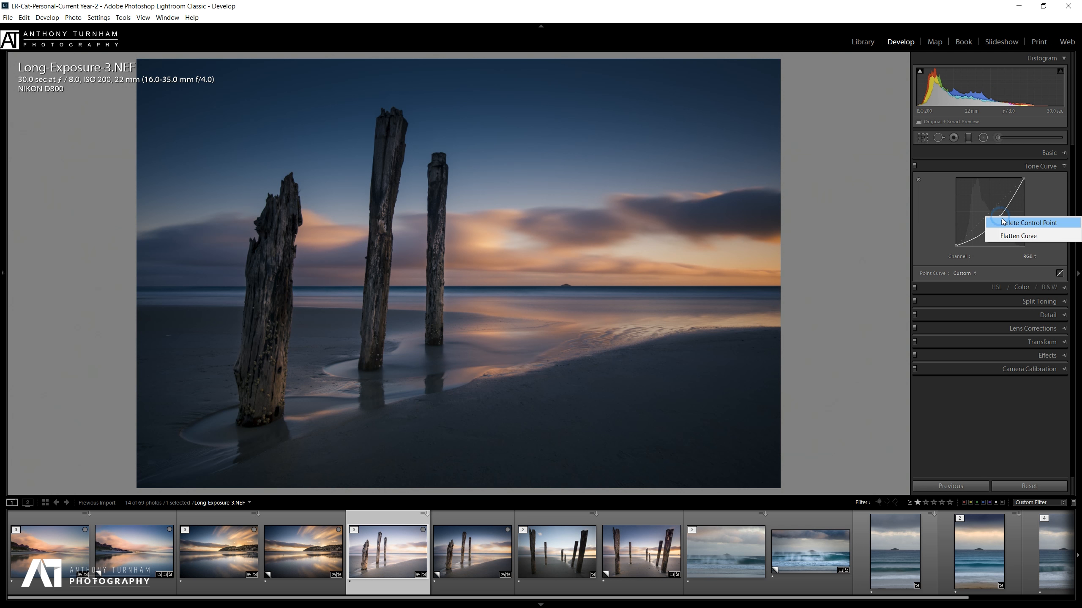
left_click(1006, 236)
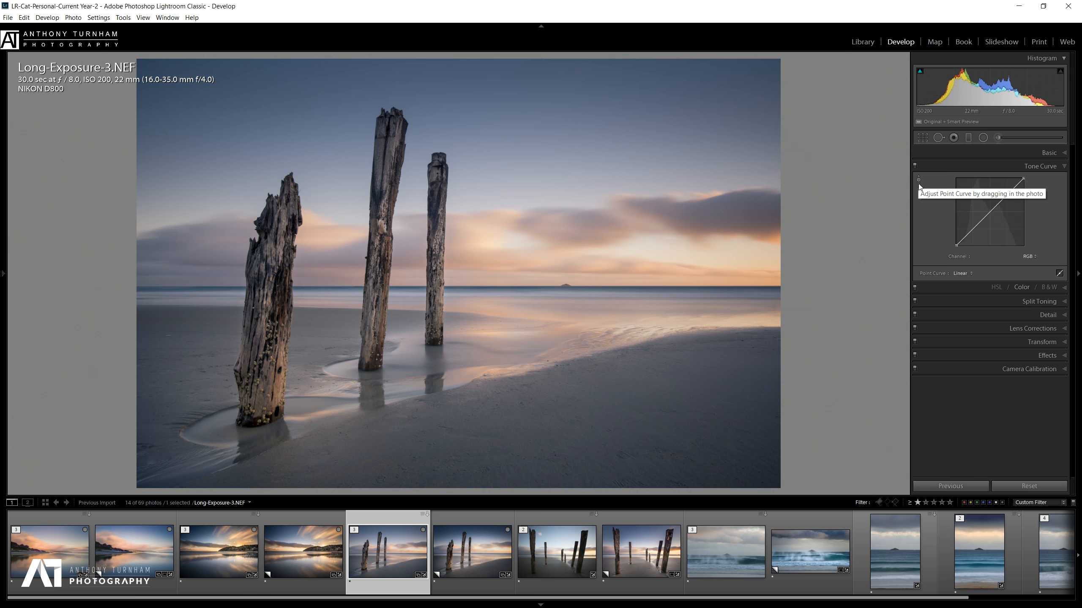
Shape a gentle S-curve: darken the sand's shadows, brighten highlights, slightly lower the brightest tones.
left_click(919, 183)
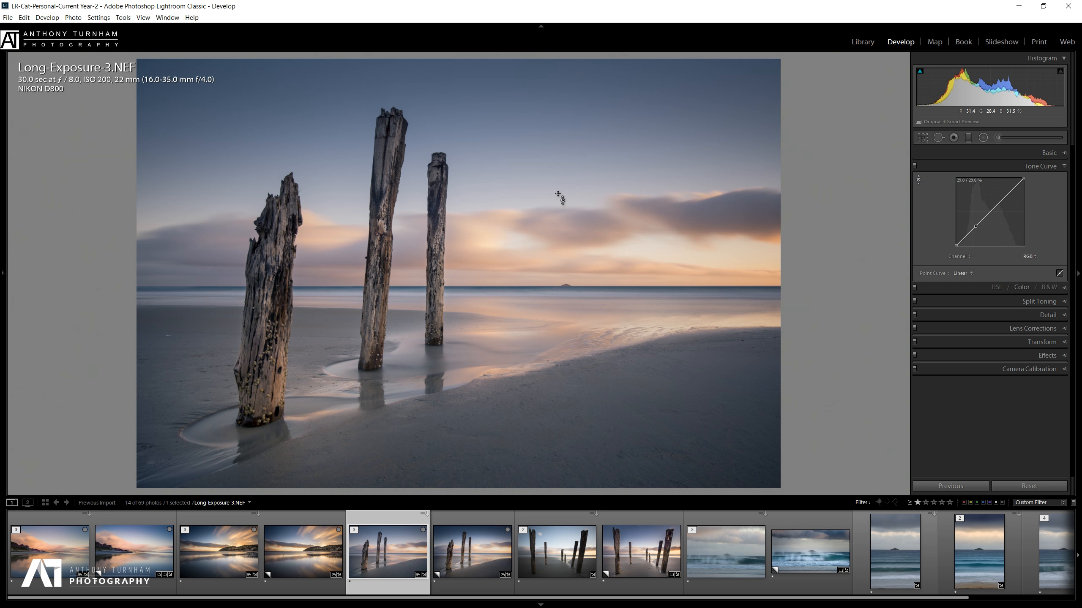
mouse_move(567, 190)
left_mouse_down()
mouse_move(567, 180)
mouse_move(568, 205)
left_mouse_up()
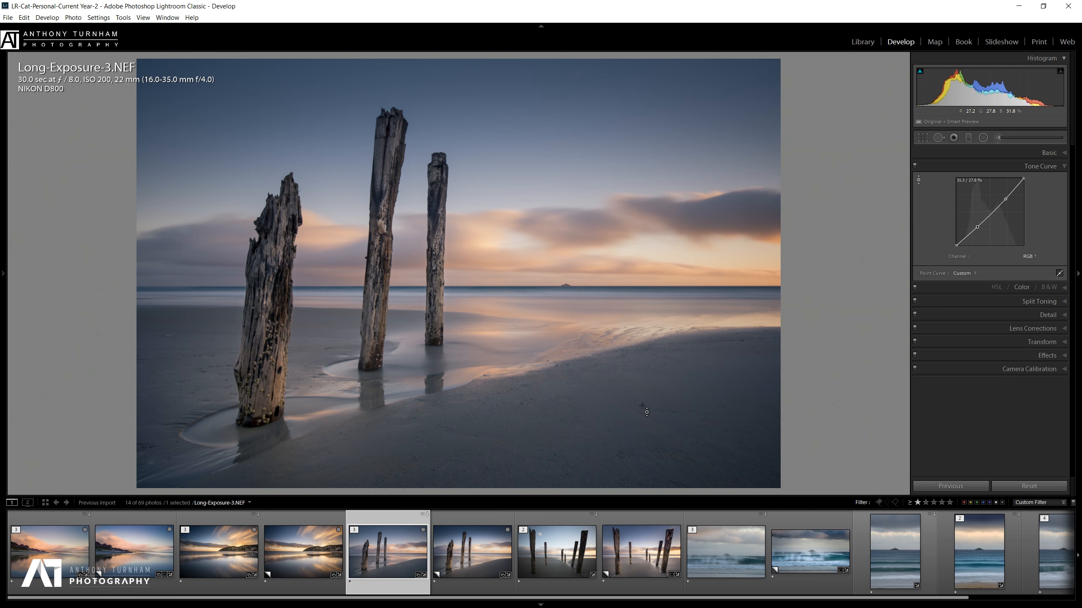
left_click_drag(642, 406, 642, 421)
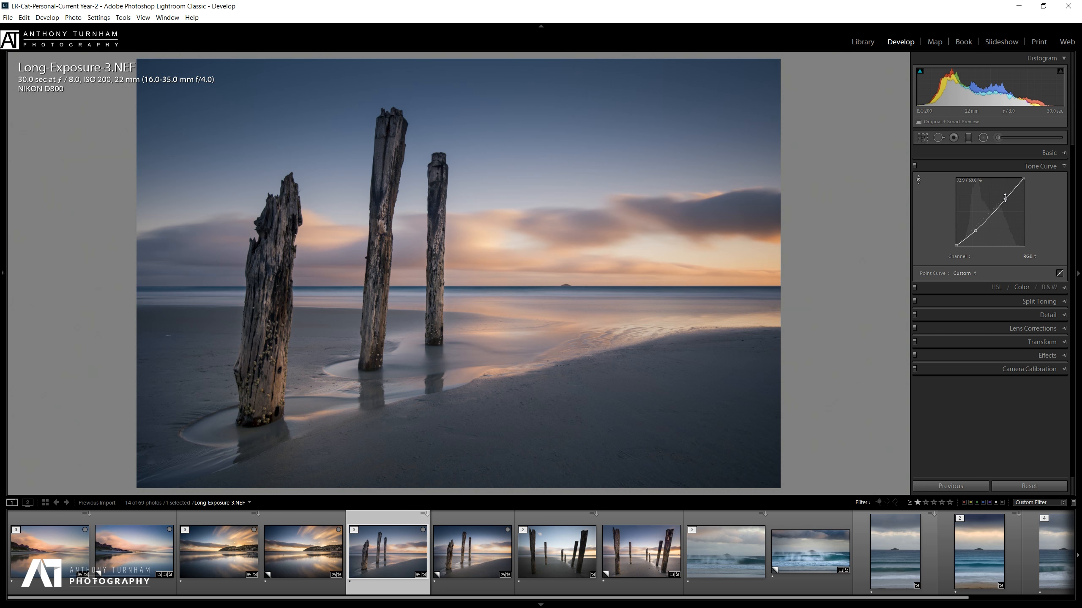
left_click_drag(1004, 200, 1004, 203)
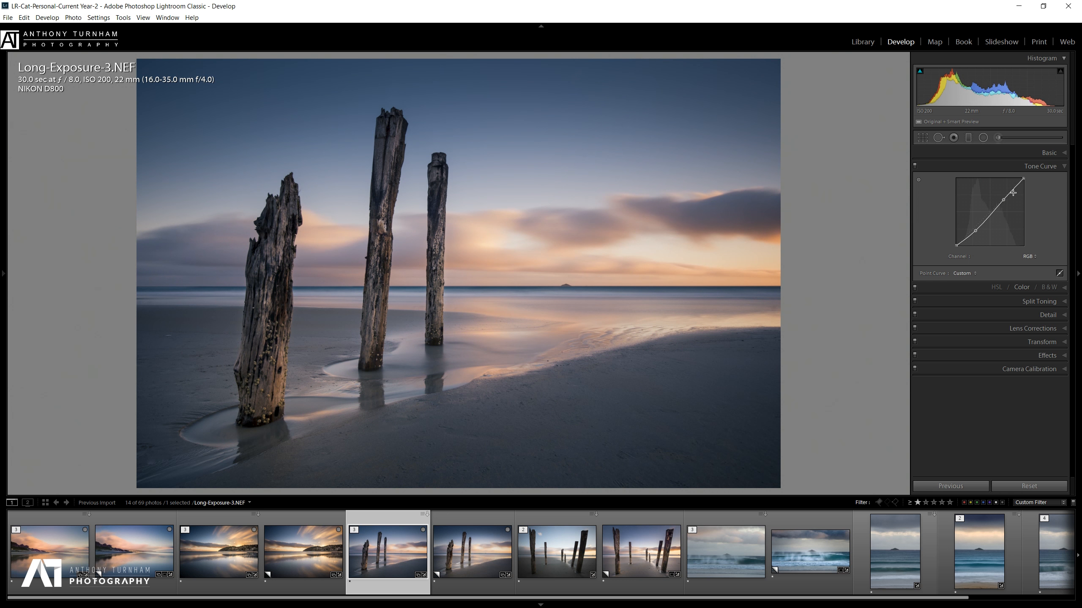
left_click(919, 180)
left_click_drag(665, 257, 665, 257)
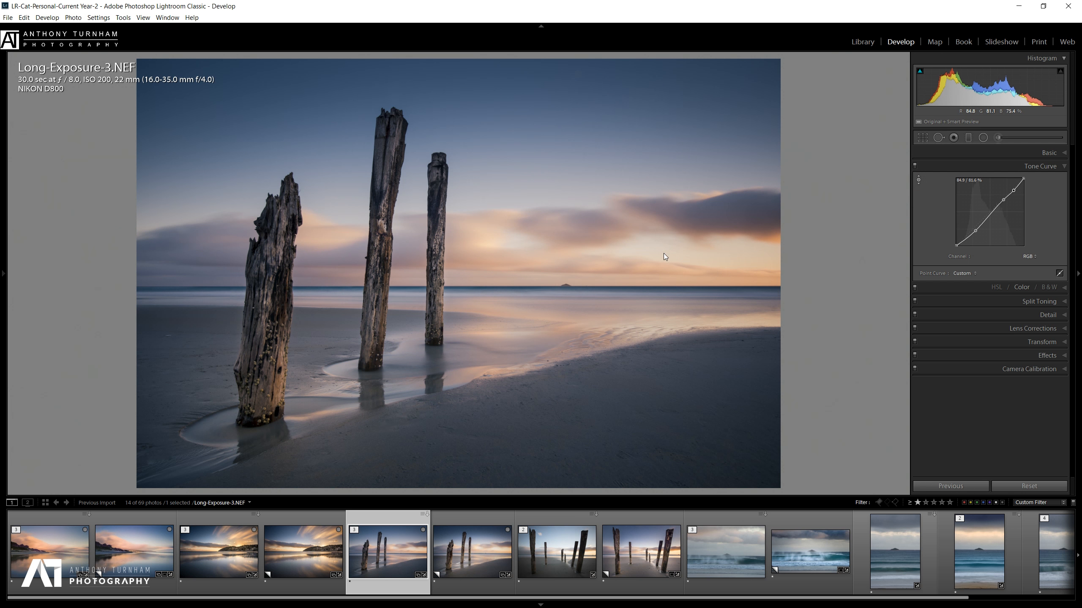